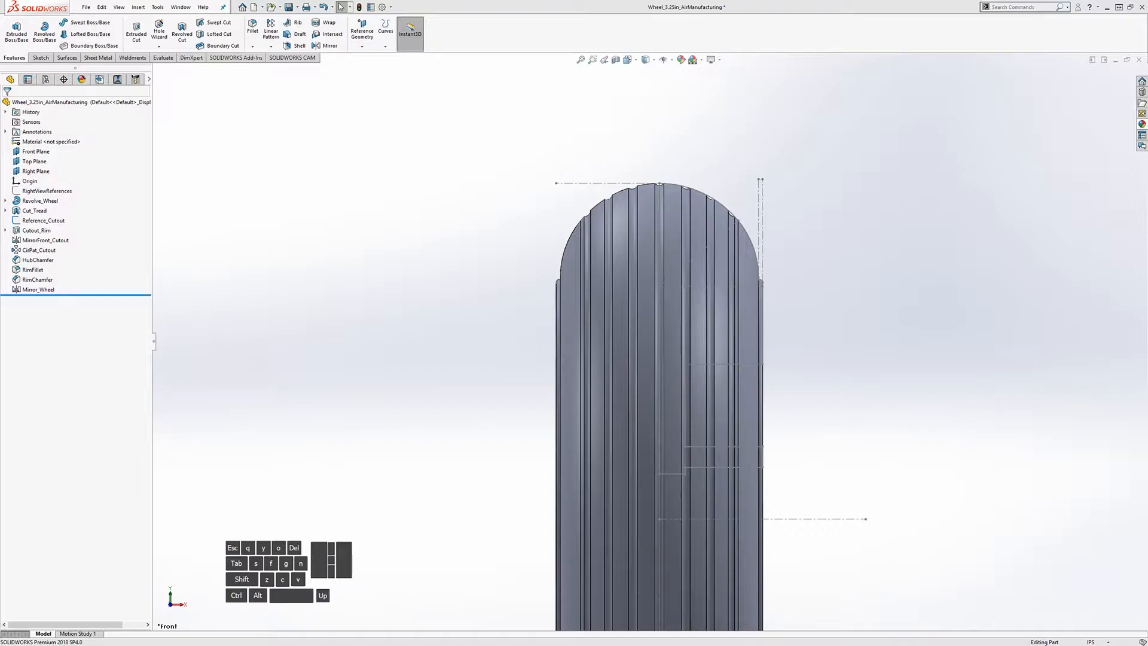
Examine the reference photo of the wheel on the scale, then return to the wheel model.
{"action": "scroll", "coordinate": [644, 389], "scroll_direction": "up", "scroll_amount": 2, "text": "ctrl"}
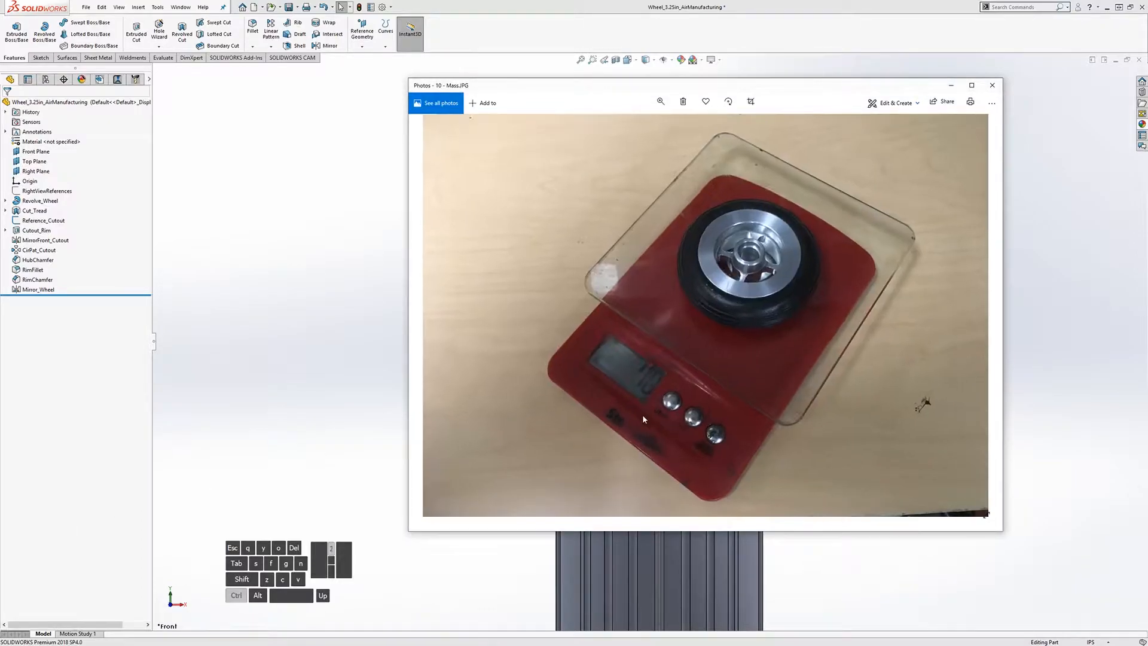
{"action": "scroll", "coordinate": [634, 411], "scroll_direction": "down", "scroll_amount": 2, "text": "ctrl"}
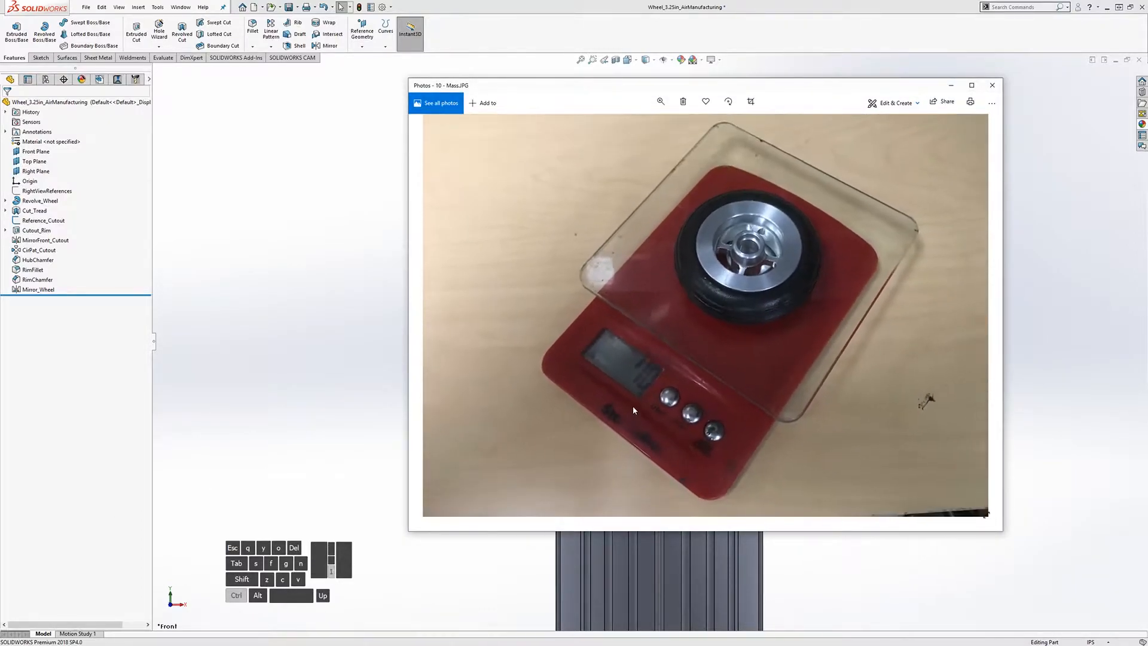
{"action": "left_click", "coordinate": [276, 326]}
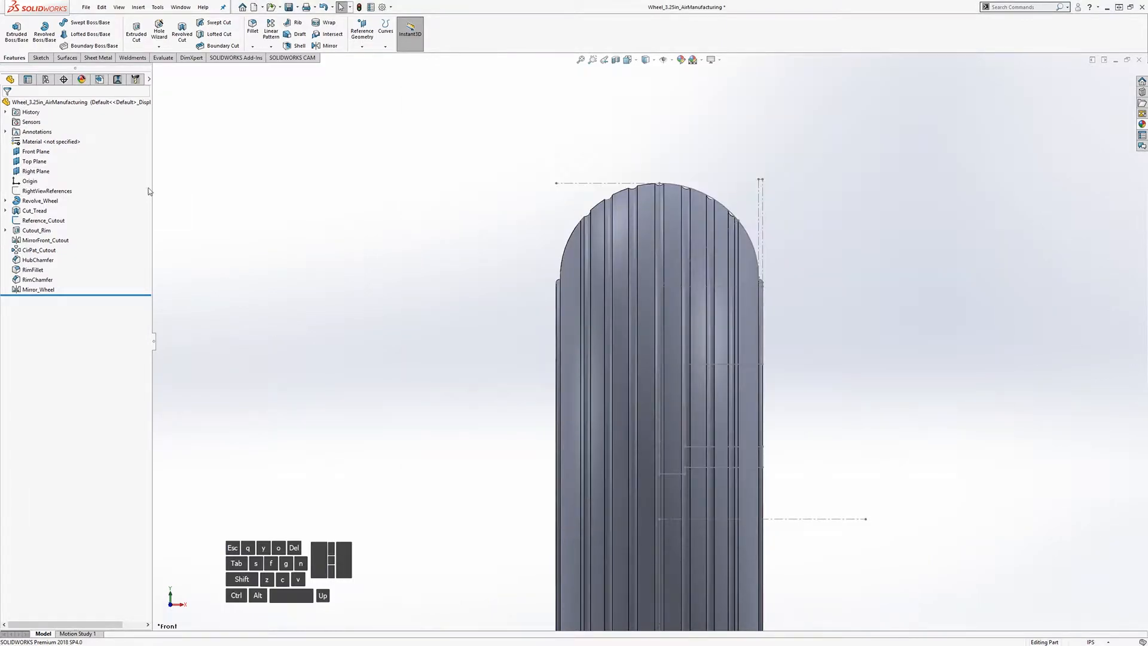
Open the mass properties of the wheel part.
{"action": "left_click", "coordinate": [158, 7]}
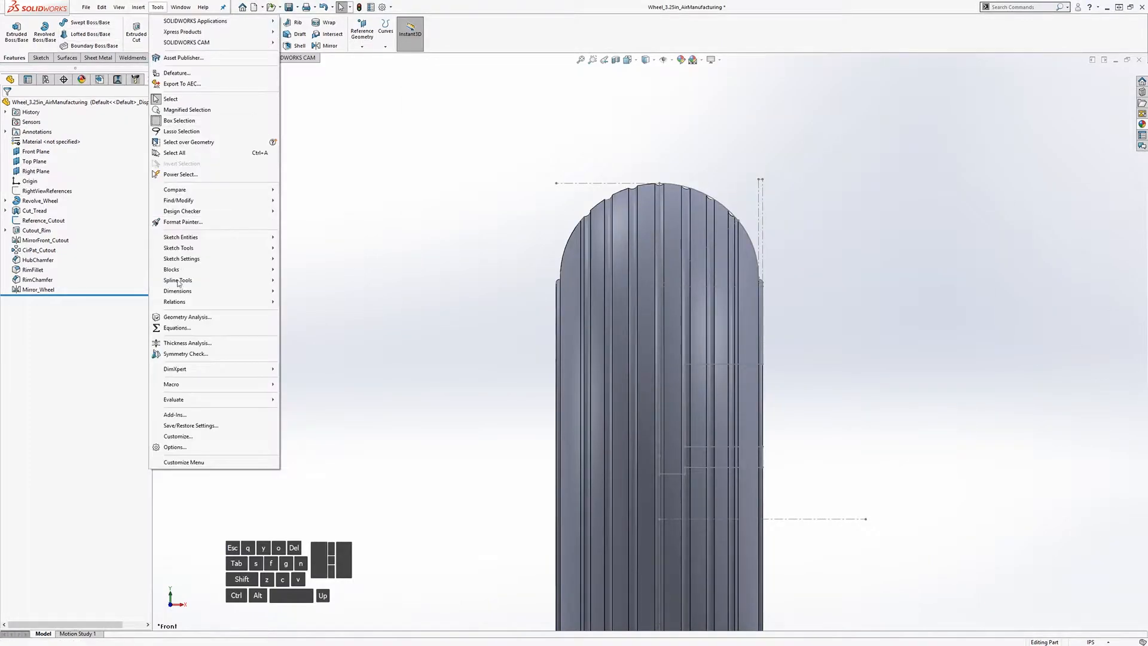
{"action": "mouse_move", "coordinate": [210, 400]}
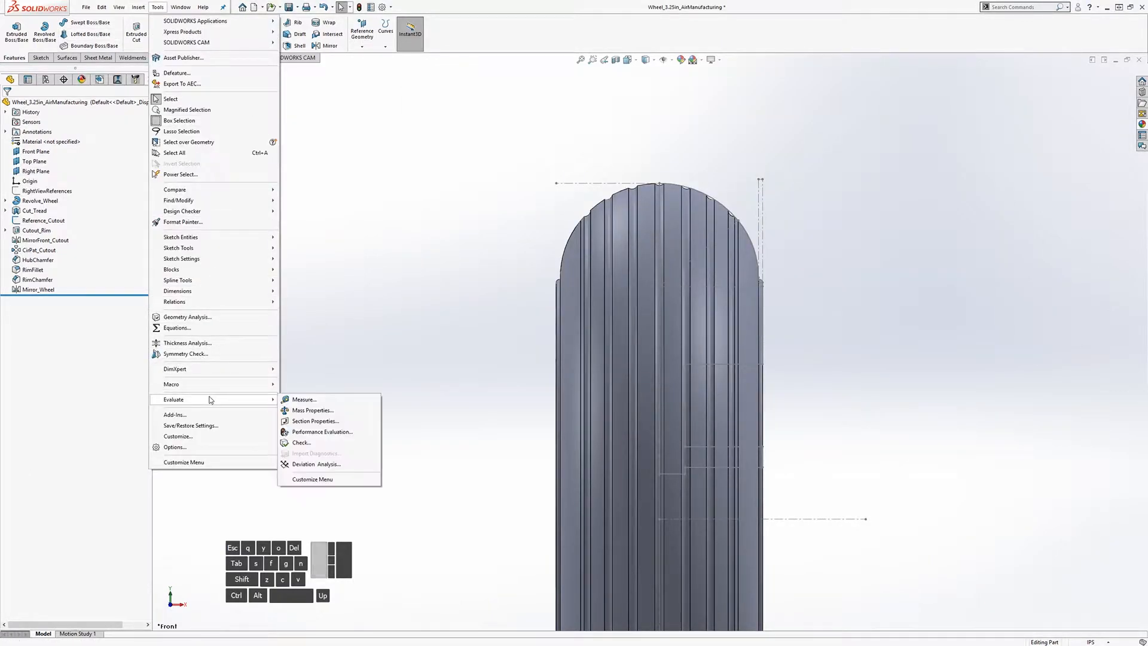
{"action": "left_click", "coordinate": [308, 410]}
{"action": "left_click_drag", "start_coordinate": [90, 7], "coordinate": [245, 127]}
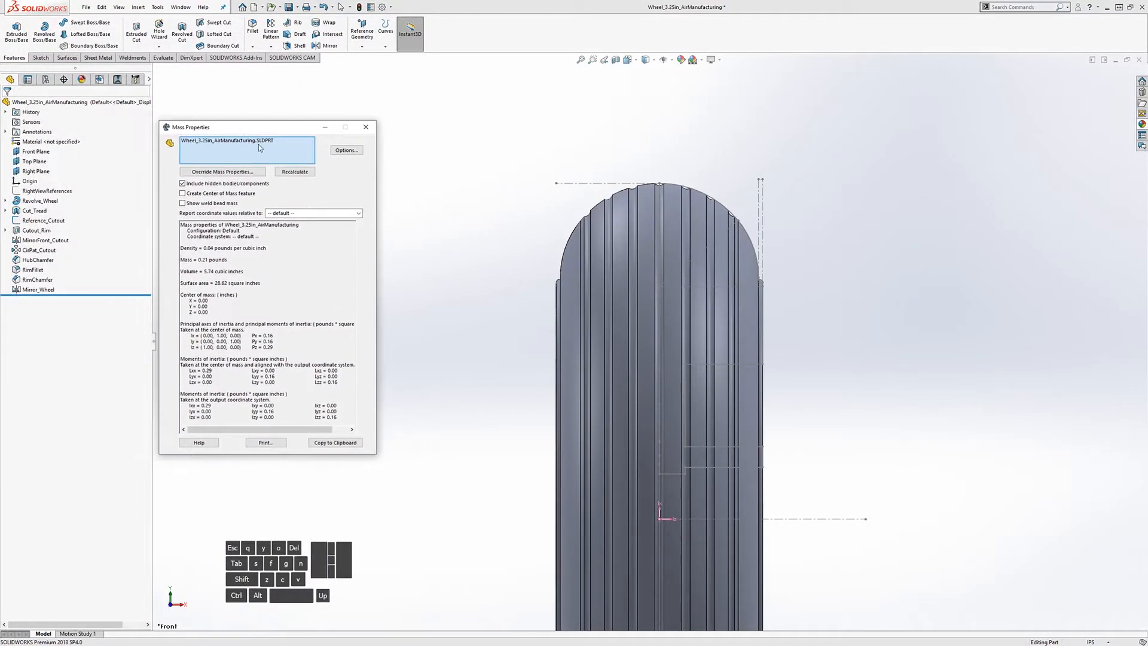
{"action": "double_click", "coordinate": [227, 231]}
Override the wheel part's mass with 70 grams and close the mass properties.
{"action": "left_click", "coordinate": [220, 172]}
{"action": "left_click", "coordinate": [15, 66]}
{"action": "left_click_drag", "start_coordinate": [119, 67], "coordinate": [56, 66]}
{"action": "type", "text": "70 grams"}
{"action": "key", "text": "Return"}
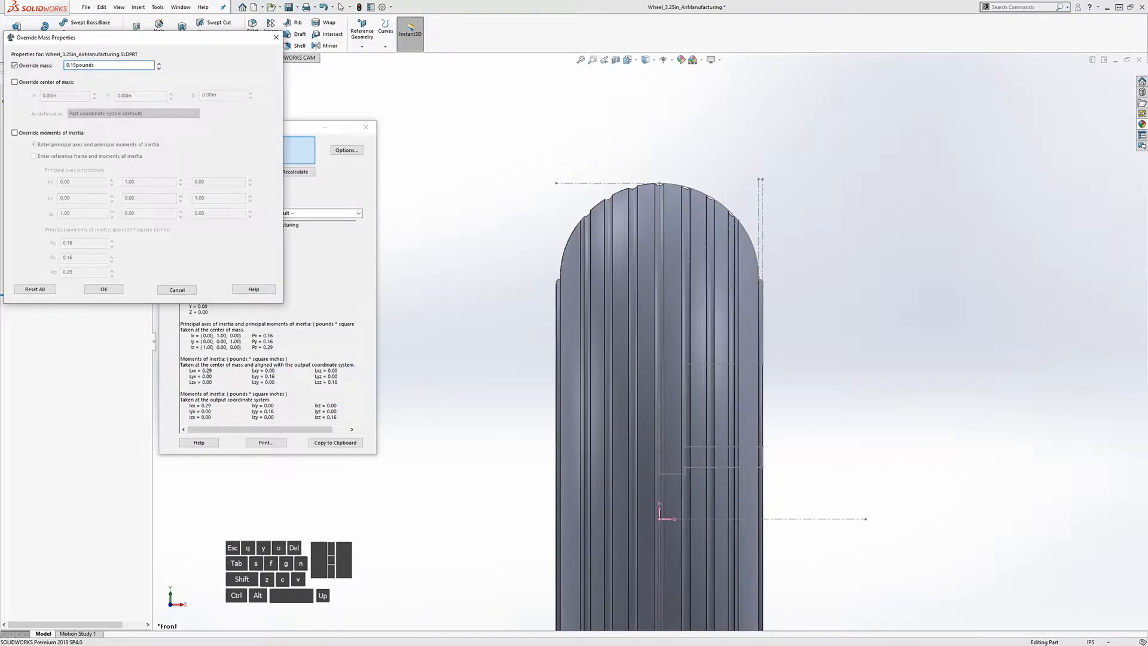
{"action": "left_click", "coordinate": [103, 288]}
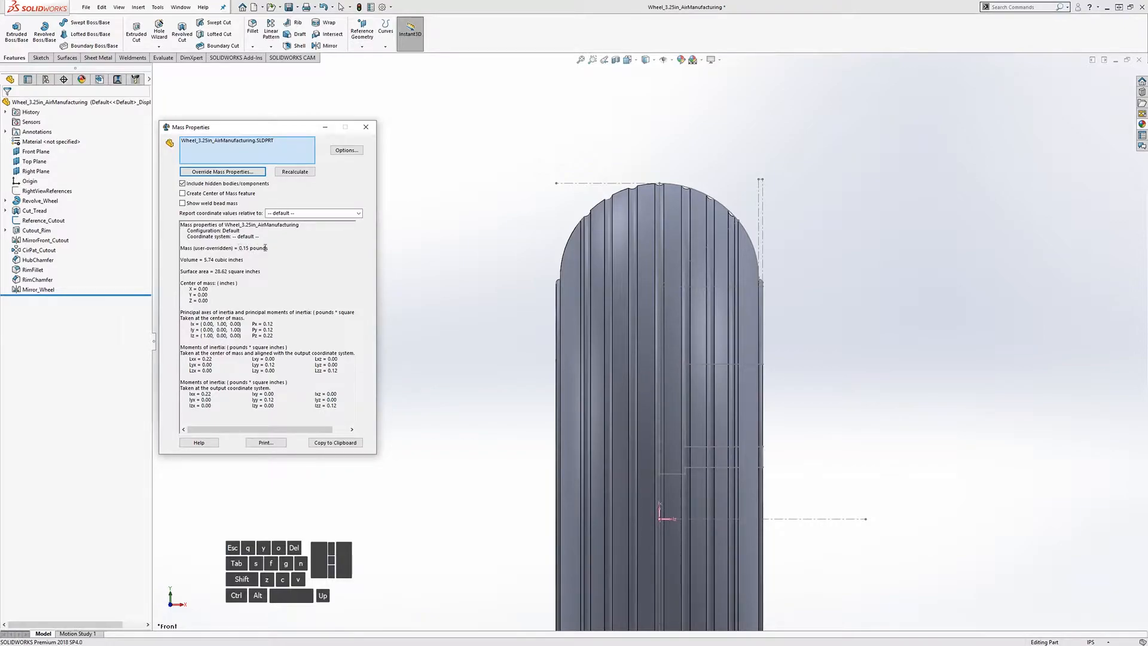
{"action": "left_click_drag", "start_coordinate": [212, 301], "coordinate": [182, 282]}
{"action": "left_click", "coordinate": [212, 296]}
{"action": "left_click", "coordinate": [366, 127]}
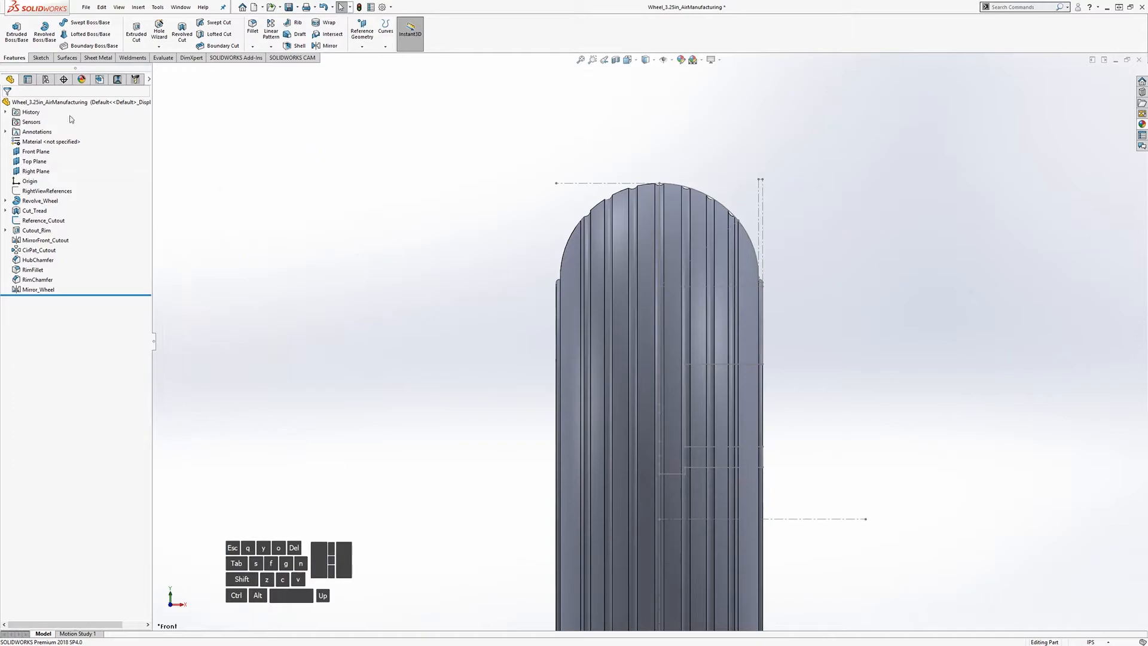
Add a mass properties sensor that tracks the part's mass and expand the Sensors folder.
{"action": "right_click", "coordinate": [26, 124]}
{"action": "left_click", "coordinate": [55, 129]}
{"action": "left_click", "coordinate": [7, 104]}
{"action": "left_click", "coordinate": [6, 122]}
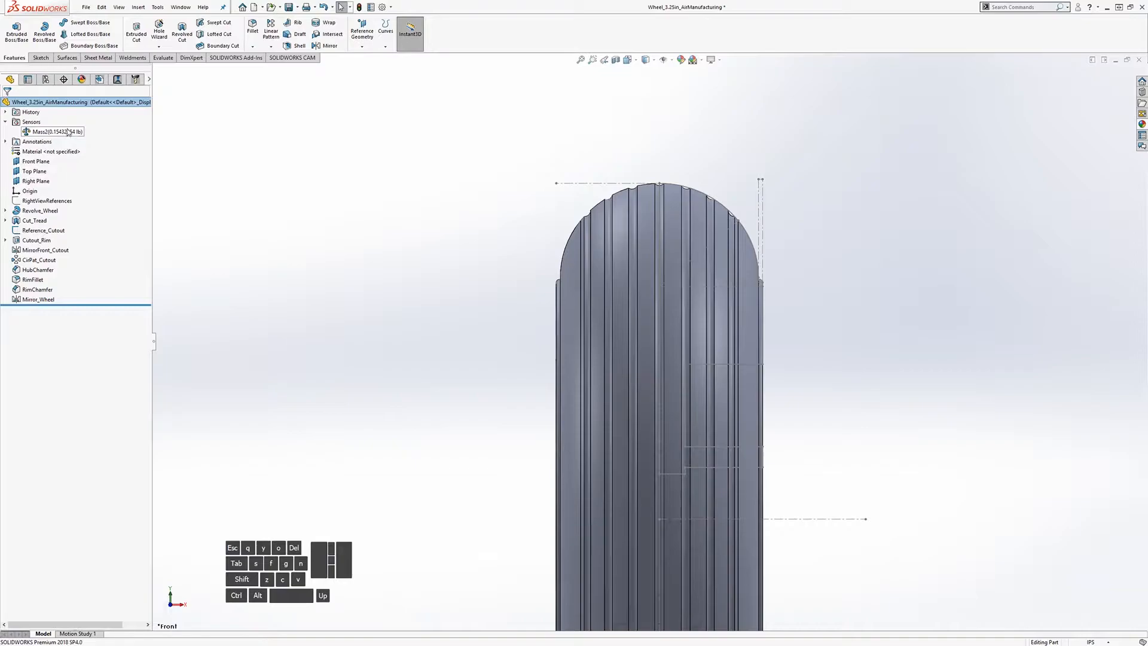
{"action": "right_click", "coordinate": [30, 125]}
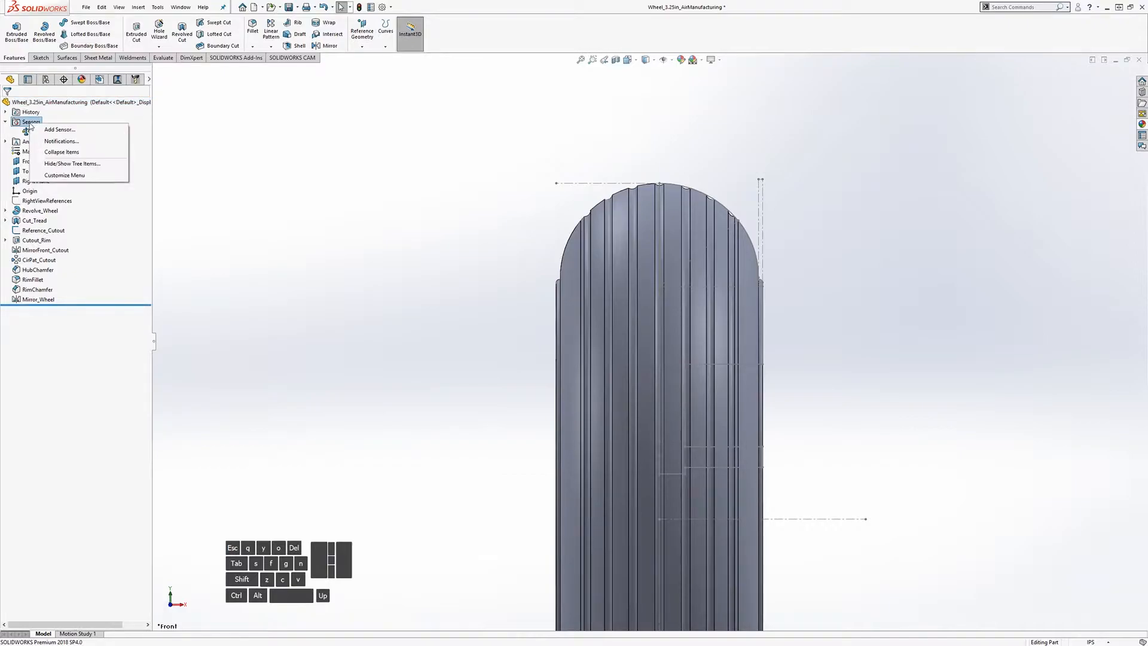
{"action": "left_click", "coordinate": [50, 131]}
{"action": "left_click", "coordinate": [67, 159]}
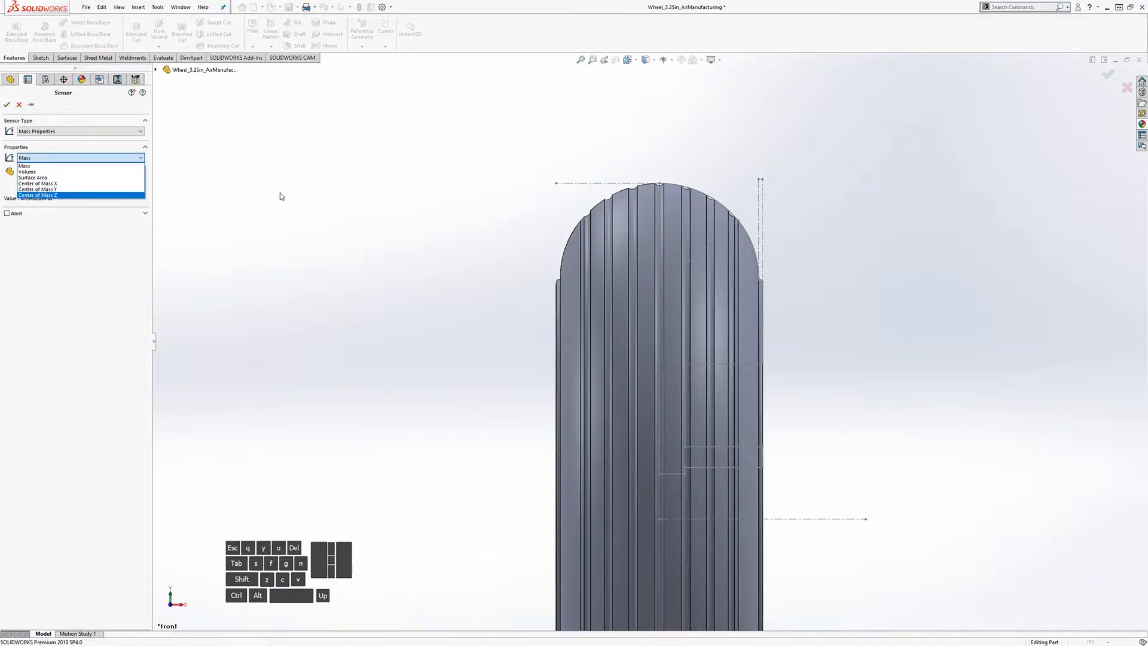
{"action": "left_click", "coordinate": [270, 176]}
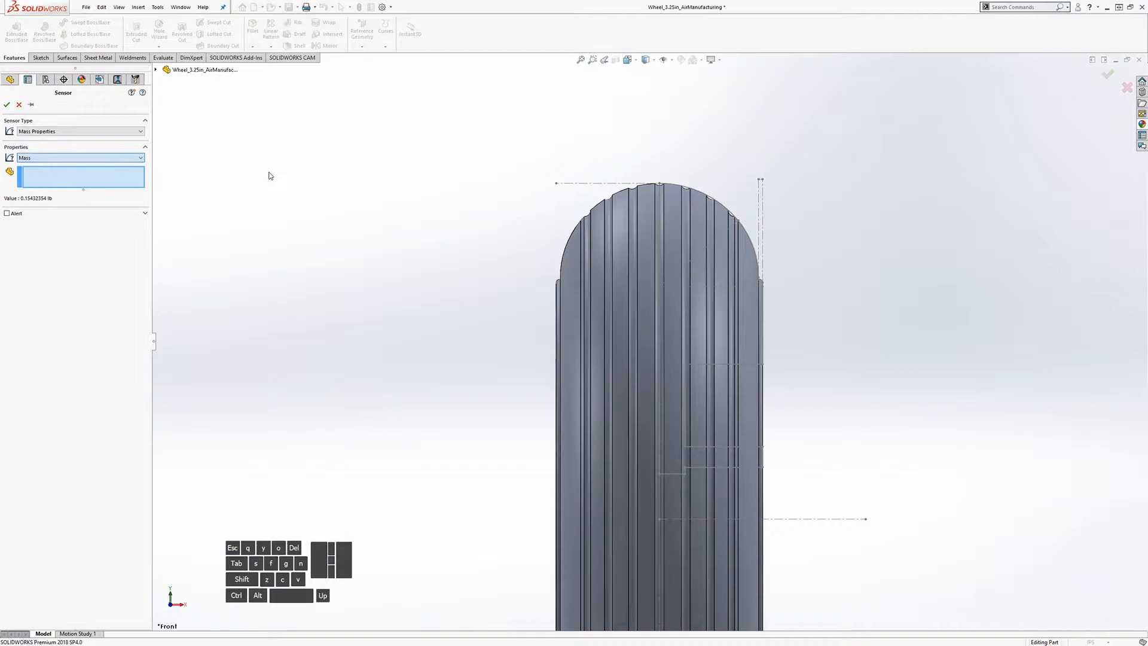
{"action": "left_click", "coordinate": [19, 106]}
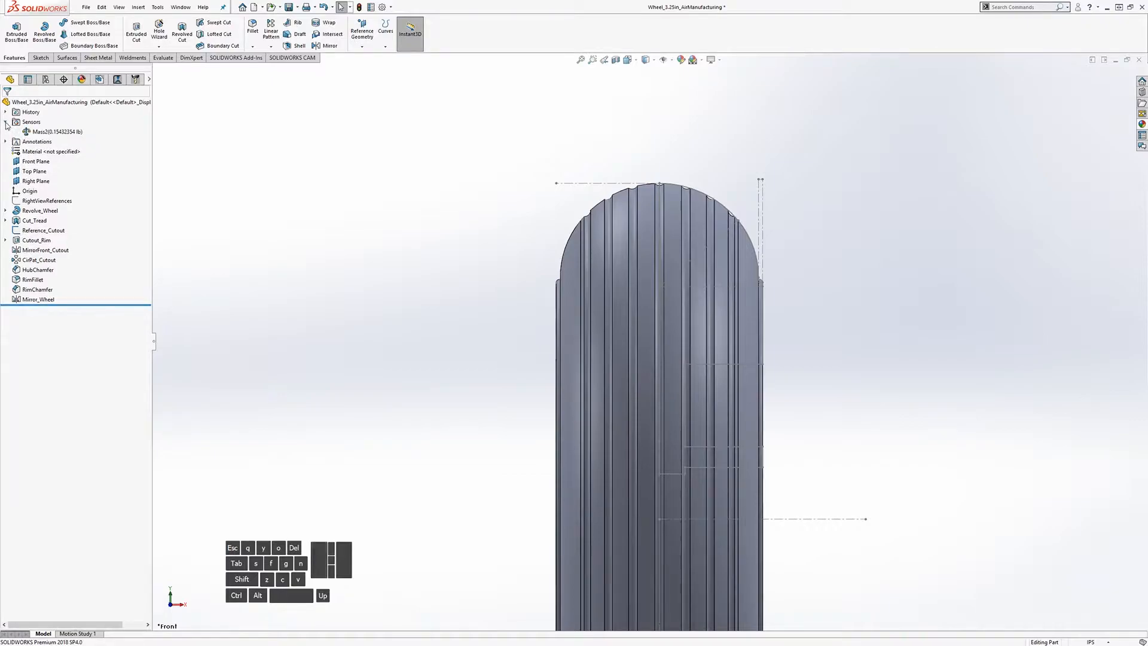
{"action": "left_click", "coordinate": [6, 122]}
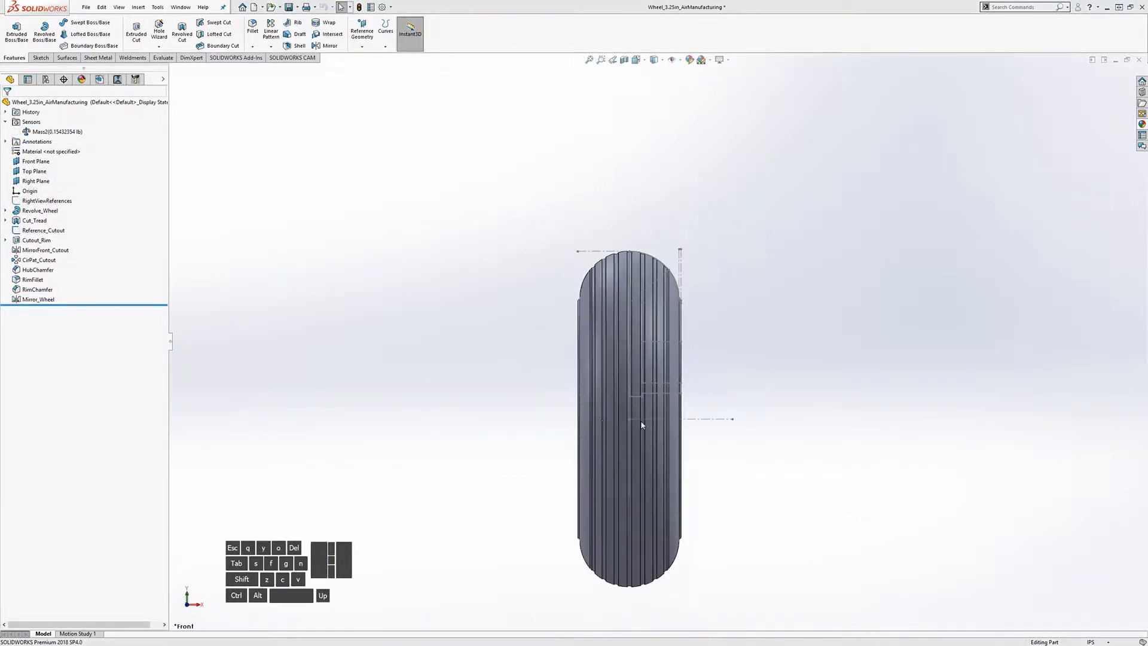
Expand the display pane beside the feature tree to show the part's display and appearance settings.
{"action": "middle_click_drag", "start_coordinate": [610, 302], "coordinate": [561, 333]}
{"action": "scroll", "coordinate": [449, 205], "scroll_direction": "down", "scroll_amount": 1}
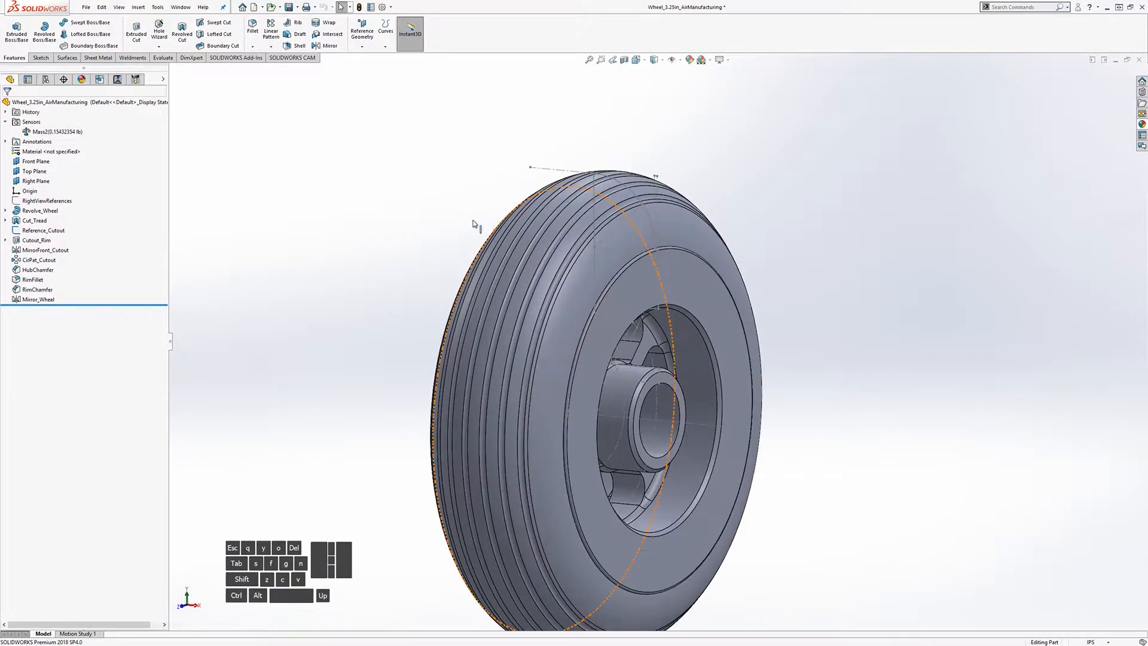
{"action": "scroll", "coordinate": [650, 338], "scroll_direction": "up", "scroll_amount": 2}
{"action": "scroll", "coordinate": [739, 461], "scroll_direction": "down", "scroll_amount": 1}
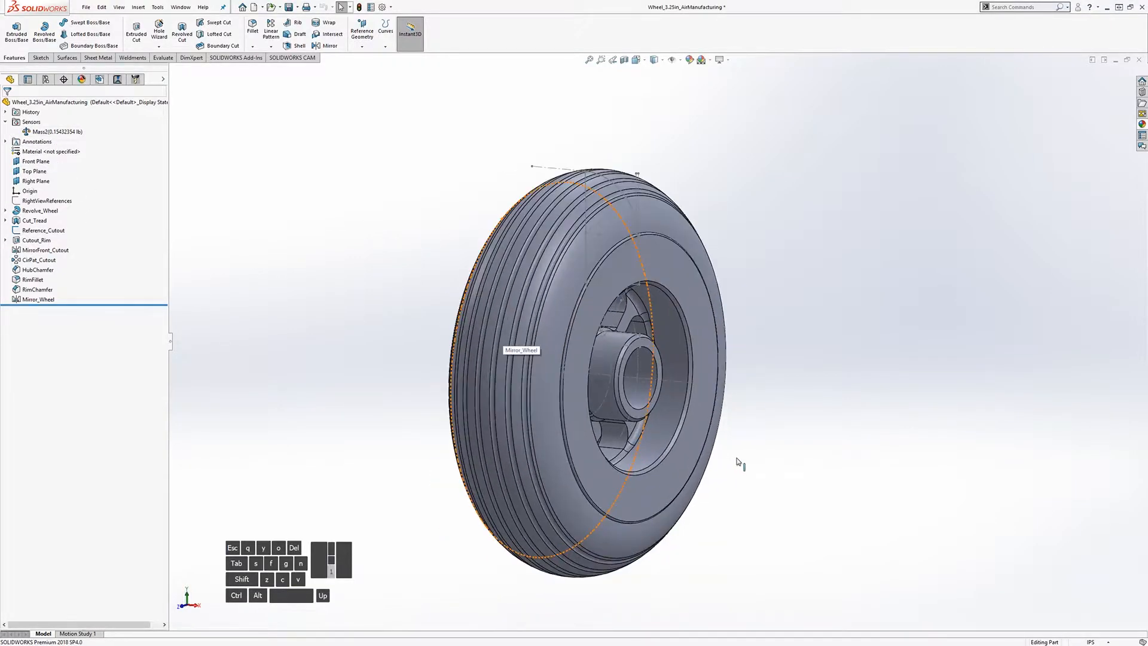
{"action": "left_click", "coordinate": [163, 81]}
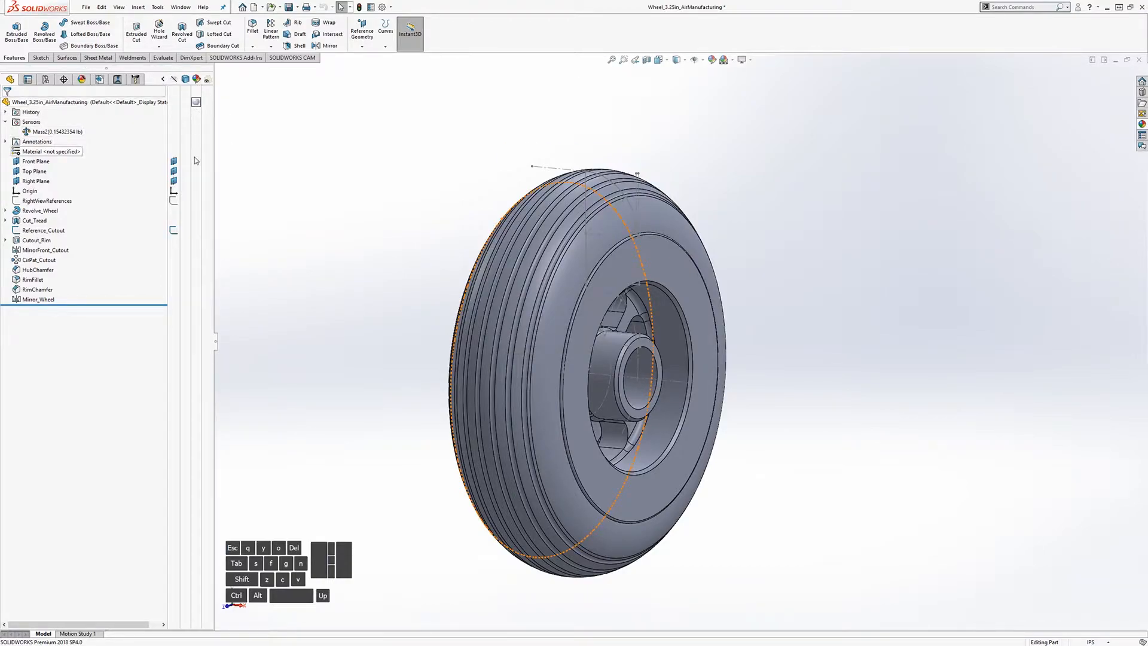
{"action": "left_click", "coordinate": [196, 103]}
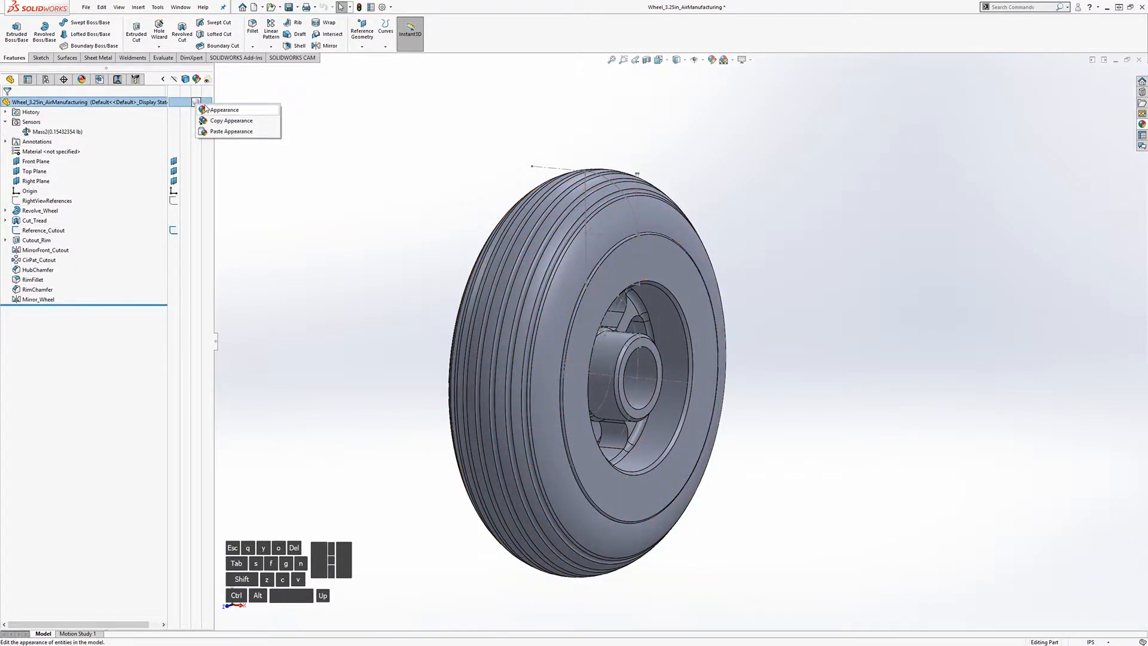
{"action": "left_click", "coordinate": [287, 199]}
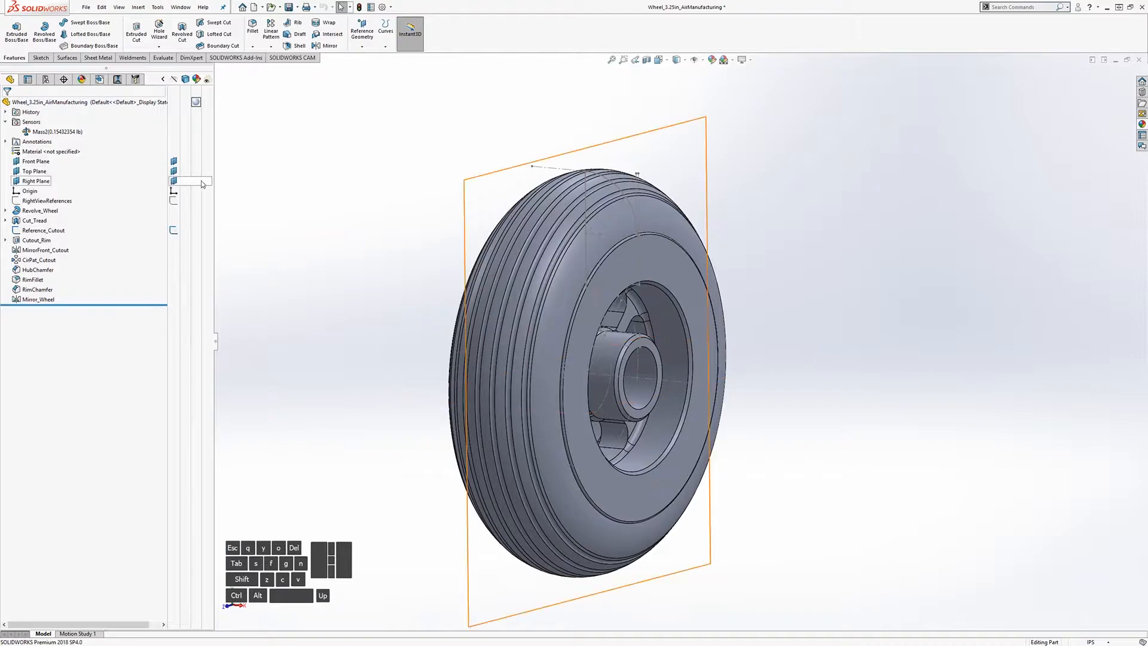
{"action": "left_click", "coordinate": [198, 241]}
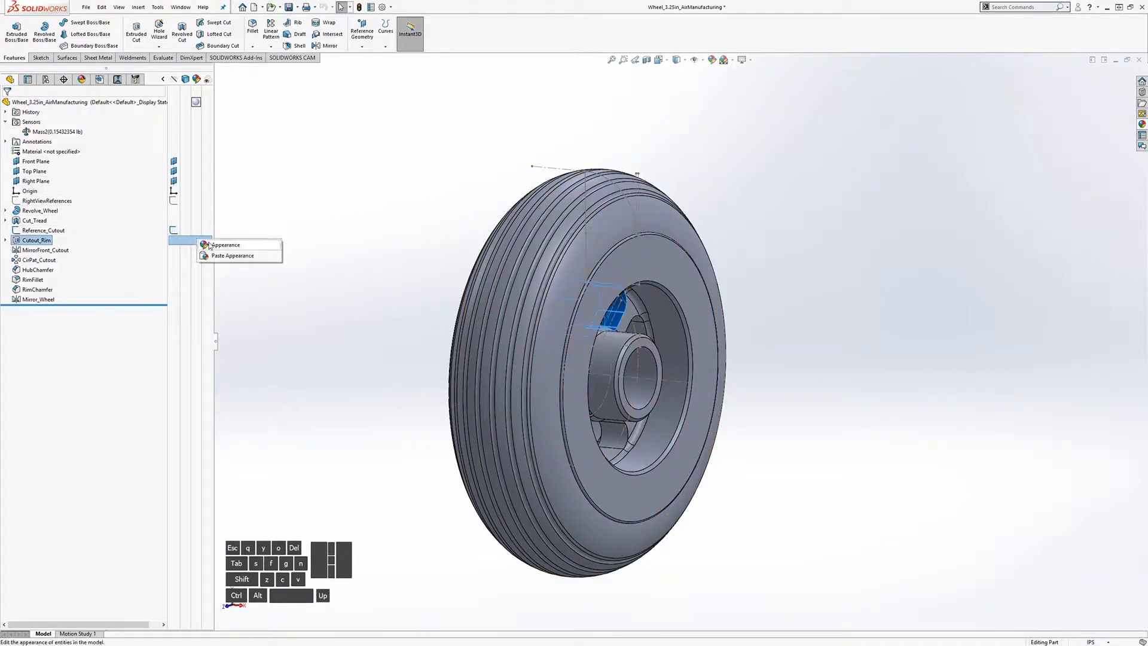
{"action": "left_click", "coordinate": [219, 245]}
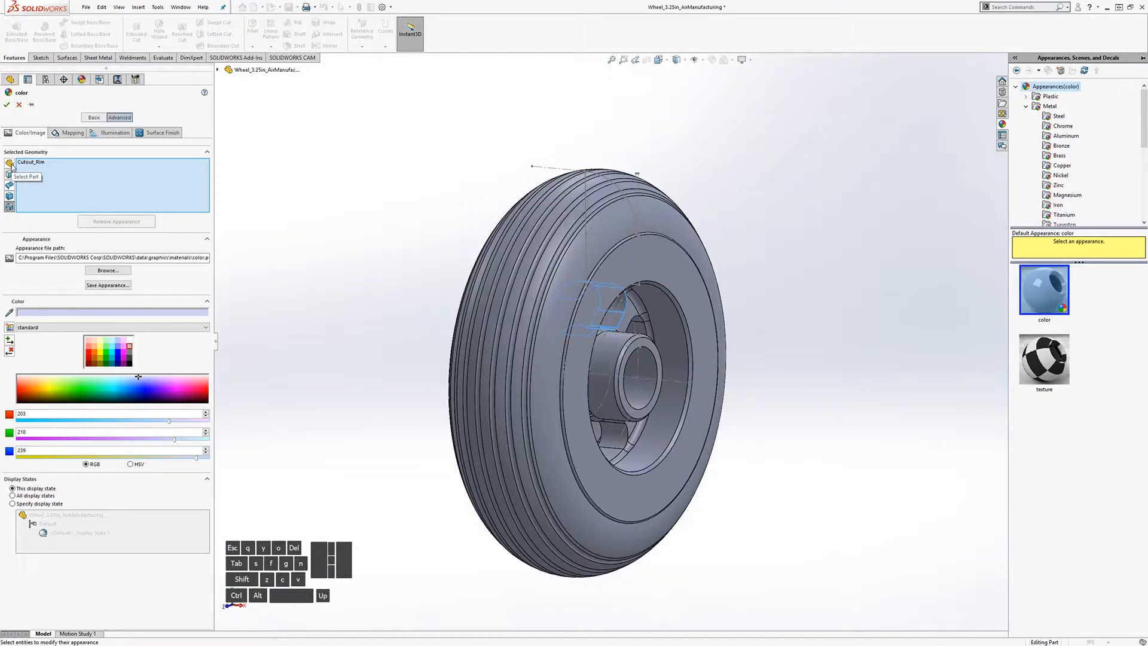
{"action": "left_click", "coordinate": [19, 105]}
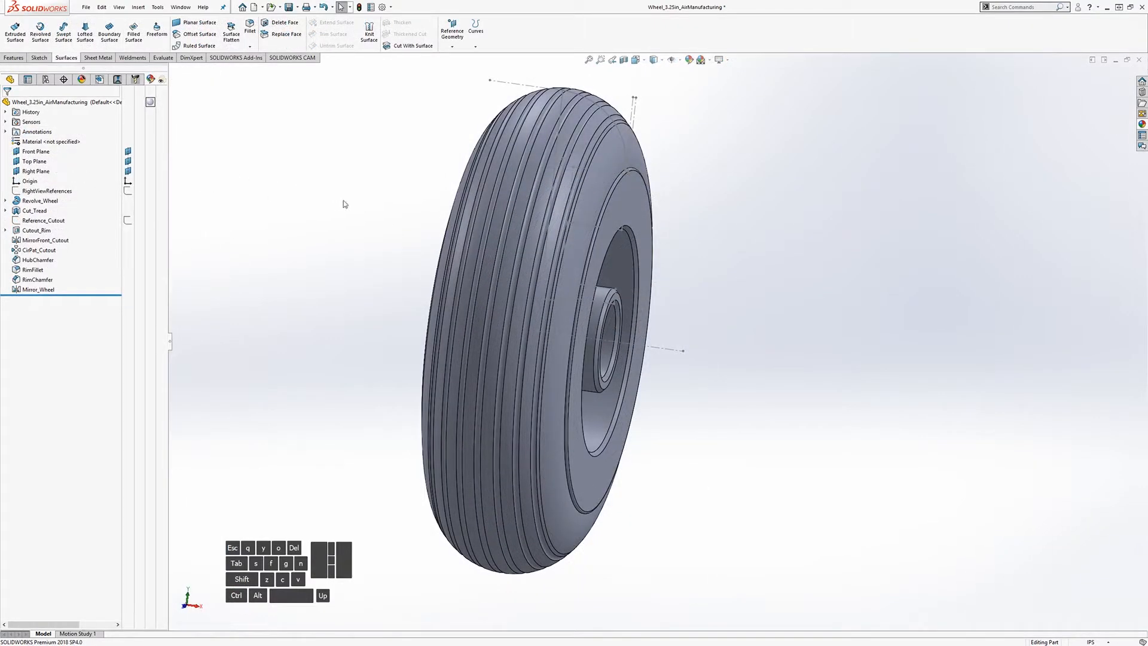
{"action": "middle_click_drag", "start_coordinate": [399, 201], "coordinate": [374, 213]}
{"action": "scroll", "coordinate": [687, 206], "scroll_direction": "up", "scroll_amount": 2}
{"action": "scroll", "coordinate": [688, 205], "scroll_direction": "down", "scroll_amount": 1}
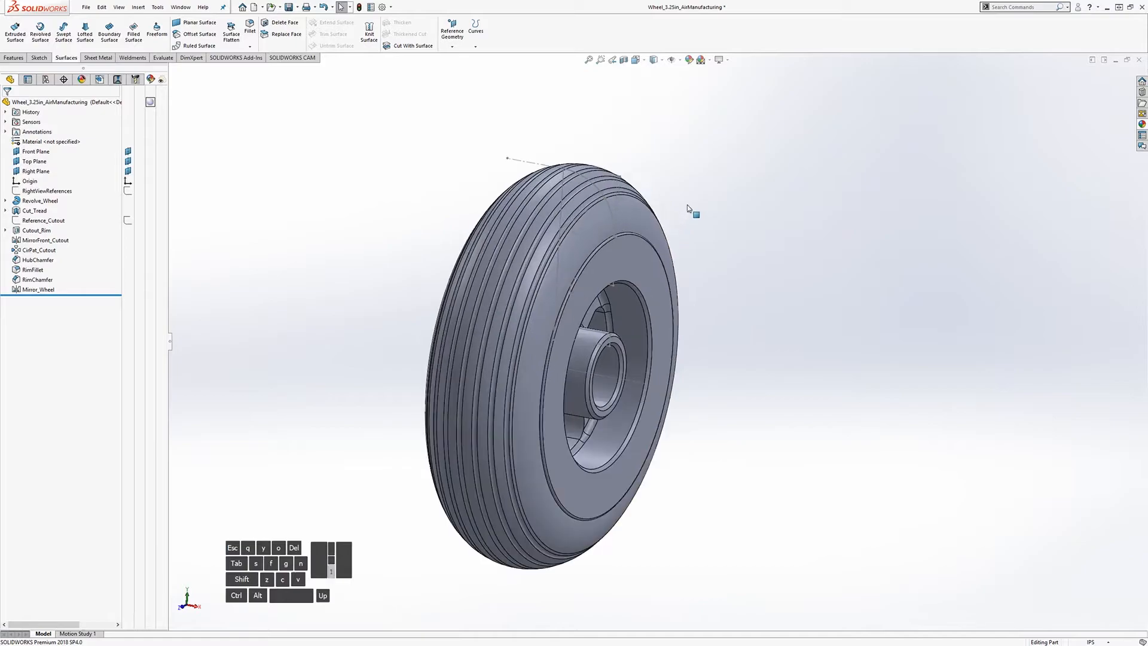
{"action": "scroll", "coordinate": [728, 356], "scroll_direction": "down", "scroll_amount": 2}
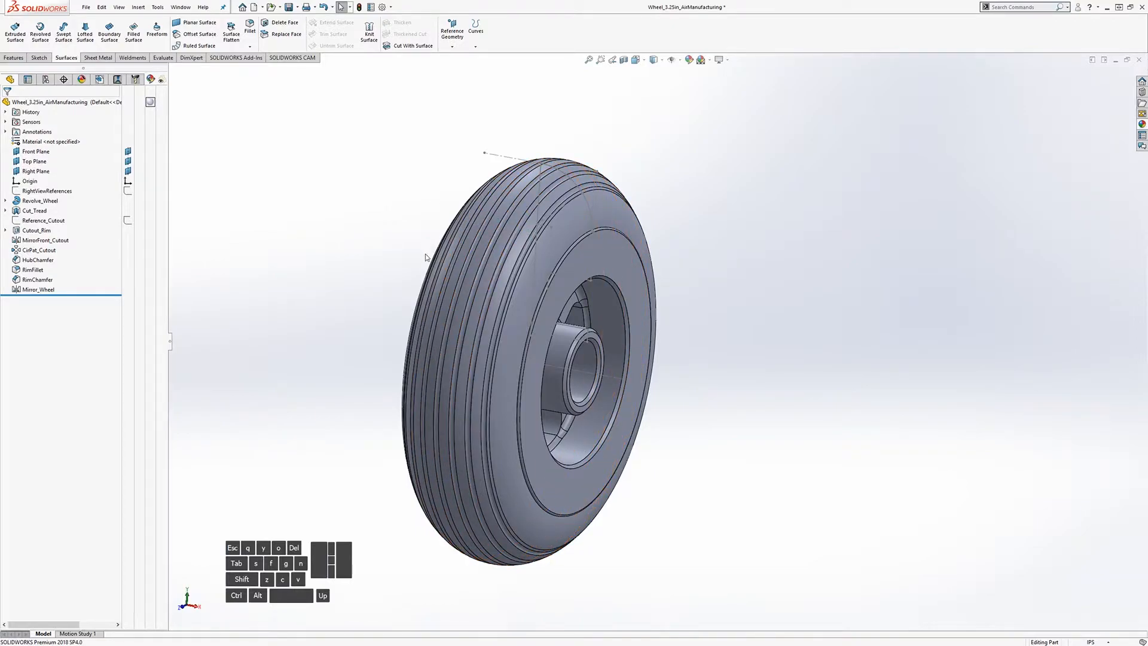
{"action": "middle_click_drag", "start_coordinate": [419, 251], "coordinate": [351, 282]}
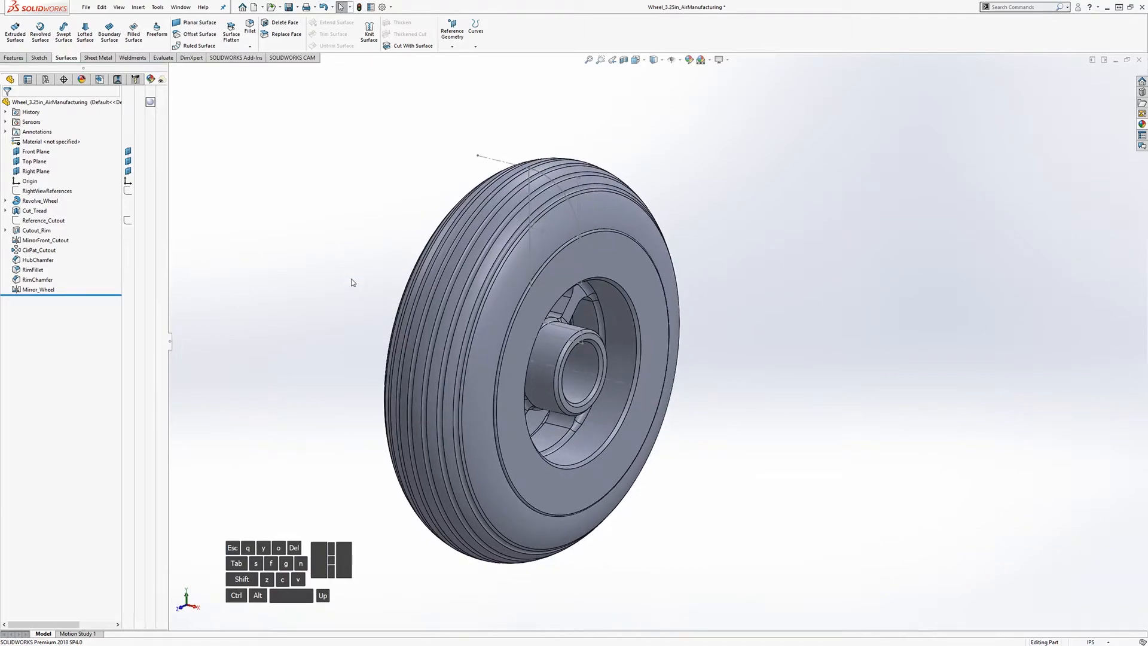
{"action": "mouse_move", "coordinate": [363, 256]}
{"action": "middle_mouse_down"}
{"action": "mouse_move", "coordinate": [379, 224]}
{"action": "mouse_move", "coordinate": [378, 243]}
{"action": "middle_mouse_up"}
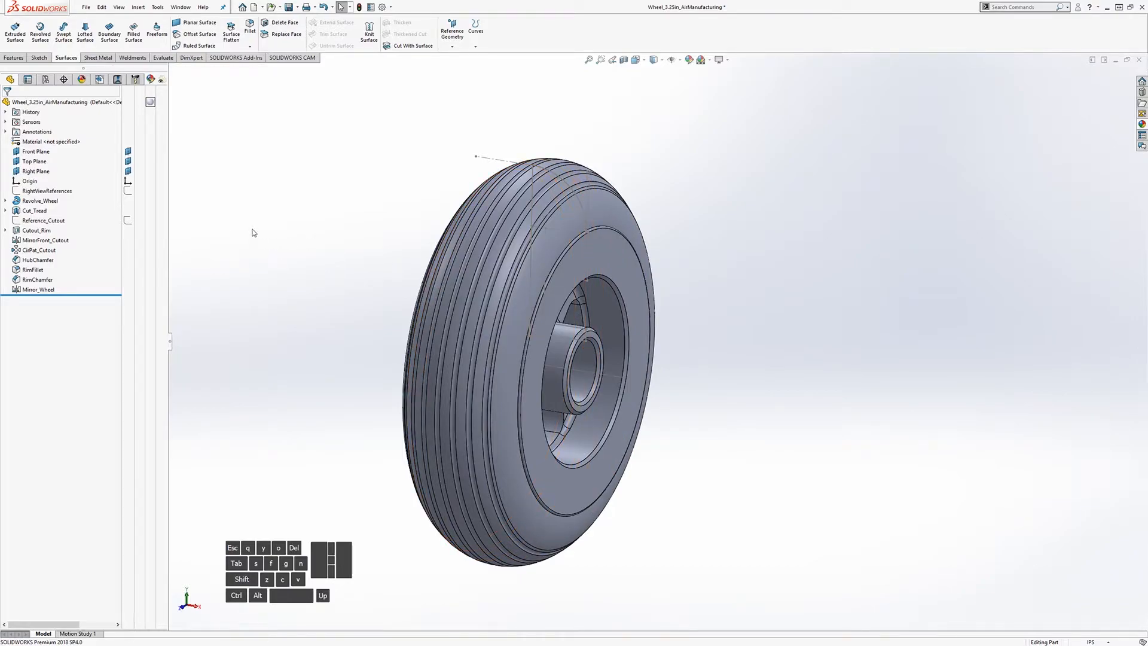
On the Front Plane, sketch a closed triangle from the tire's vertical reference line outward past the tread, with a vertical side about 0.85 in long.
{"action": "left_click", "coordinate": [36, 151]}
{"action": "left_click", "coordinate": [39, 58]}
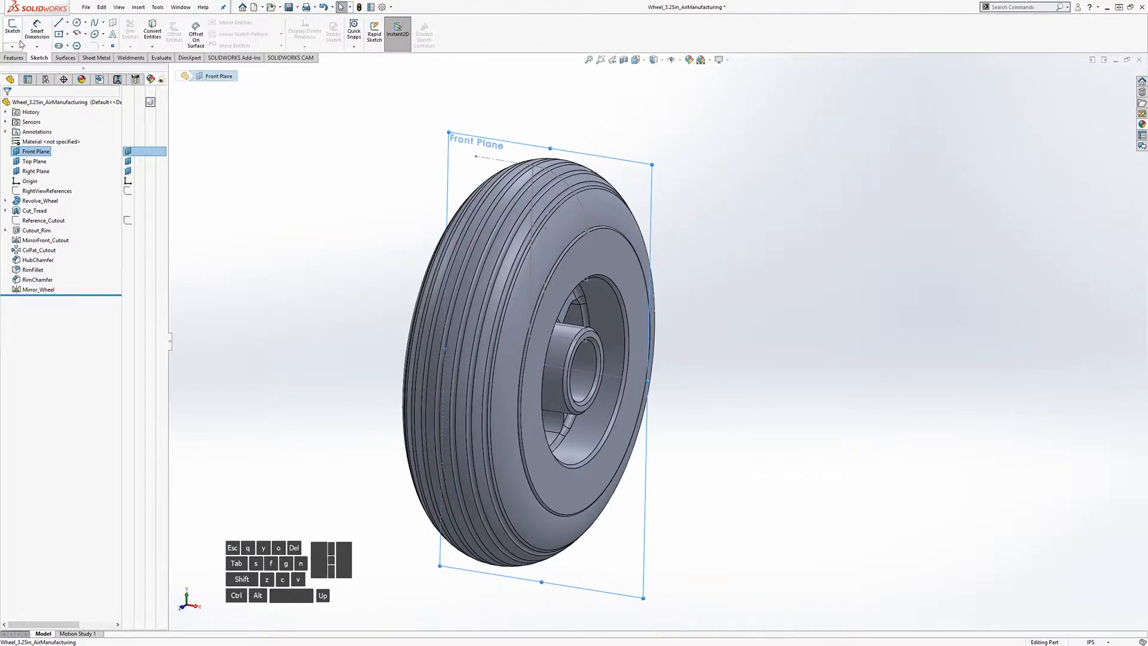
{"action": "left_click", "coordinate": [12, 29]}
{"action": "scroll", "coordinate": [712, 240], "scroll_direction": "down", "scroll_amount": 2}
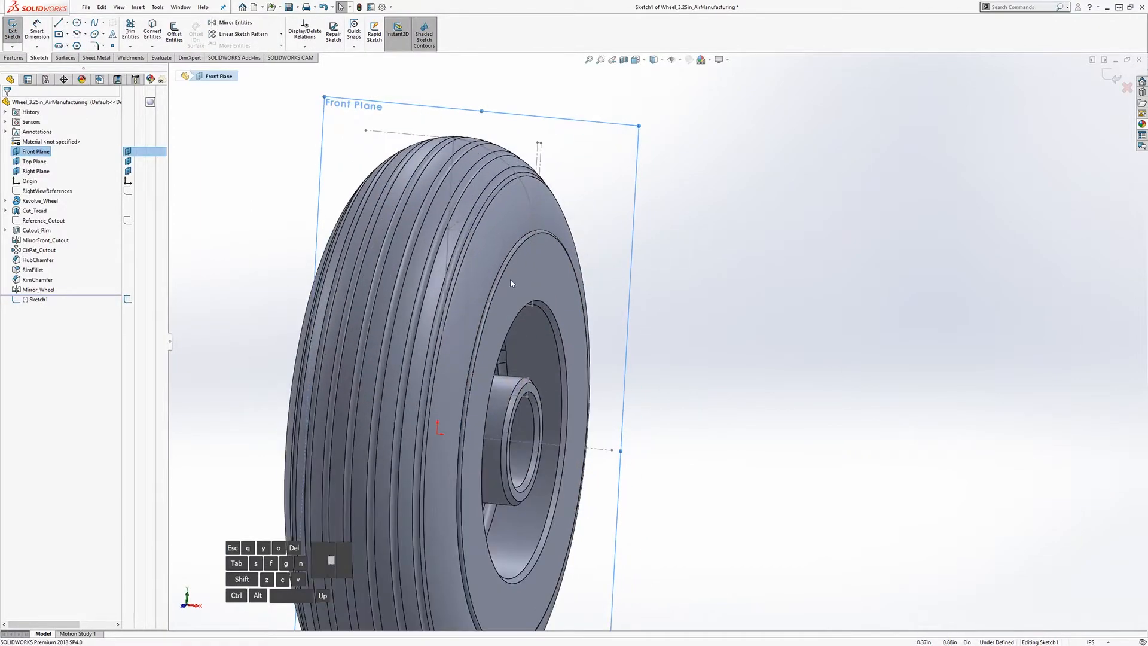
{"action": "left_click", "coordinate": [59, 22]}
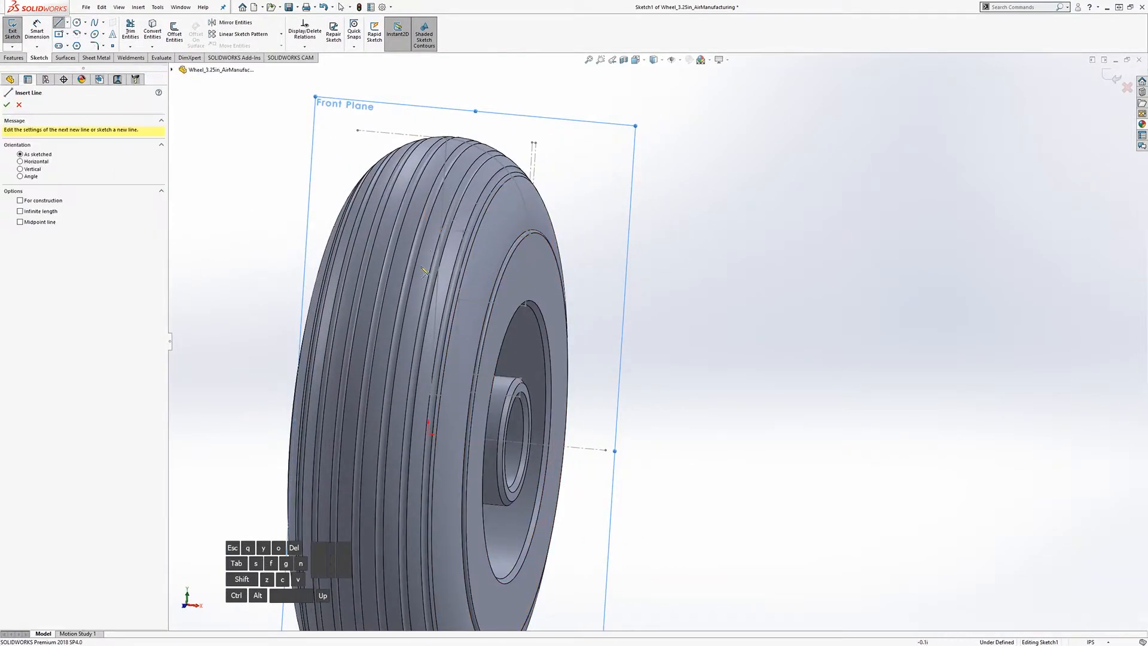
{"action": "scroll", "coordinate": [546, 309], "scroll_direction": "down", "scroll_amount": 3}
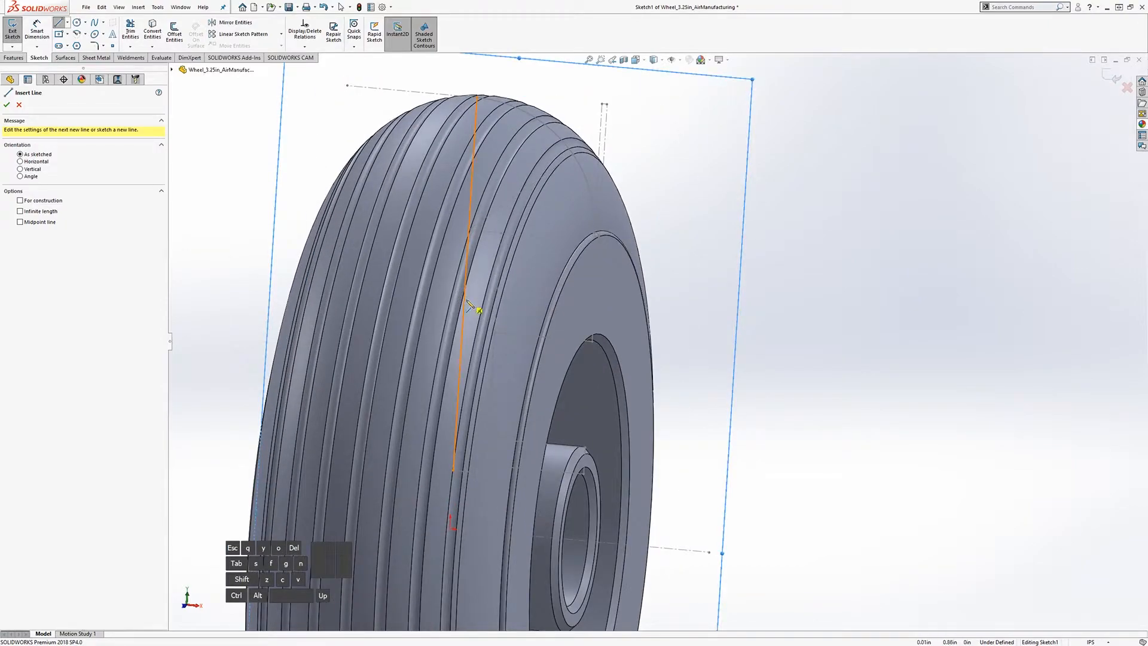
{"action": "left_click", "coordinate": [466, 300]}
{"action": "left_click", "coordinate": [790, 108]}
{"action": "left_click", "coordinate": [479, 74]}
{"action": "left_click", "coordinate": [466, 300]}
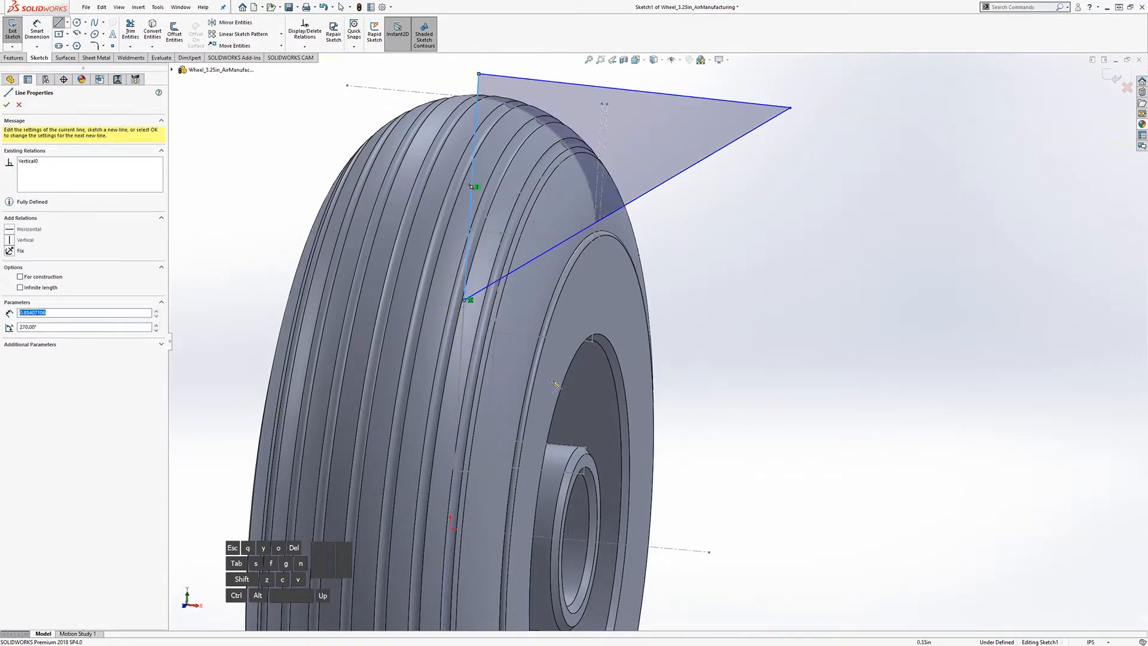
{"action": "key", "text": "Escape"}
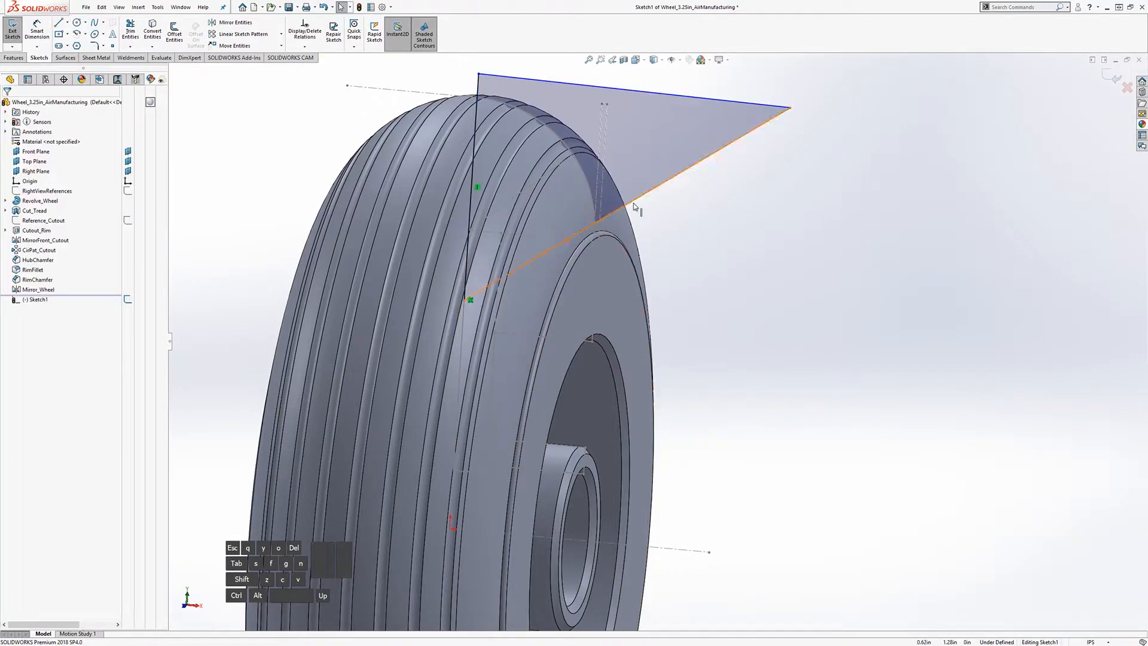
Make the triangle's sloped line coincident with the cross-section sketch point at the outer rim edge, where the tire meets the rim.
{"action": "left_click", "coordinate": [633, 202]}
{"action": "scroll", "coordinate": [629, 271], "scroll_direction": "down", "scroll_amount": 5}
{"action": "left_click", "coordinate": [572, 262], "text": "ctrl"}
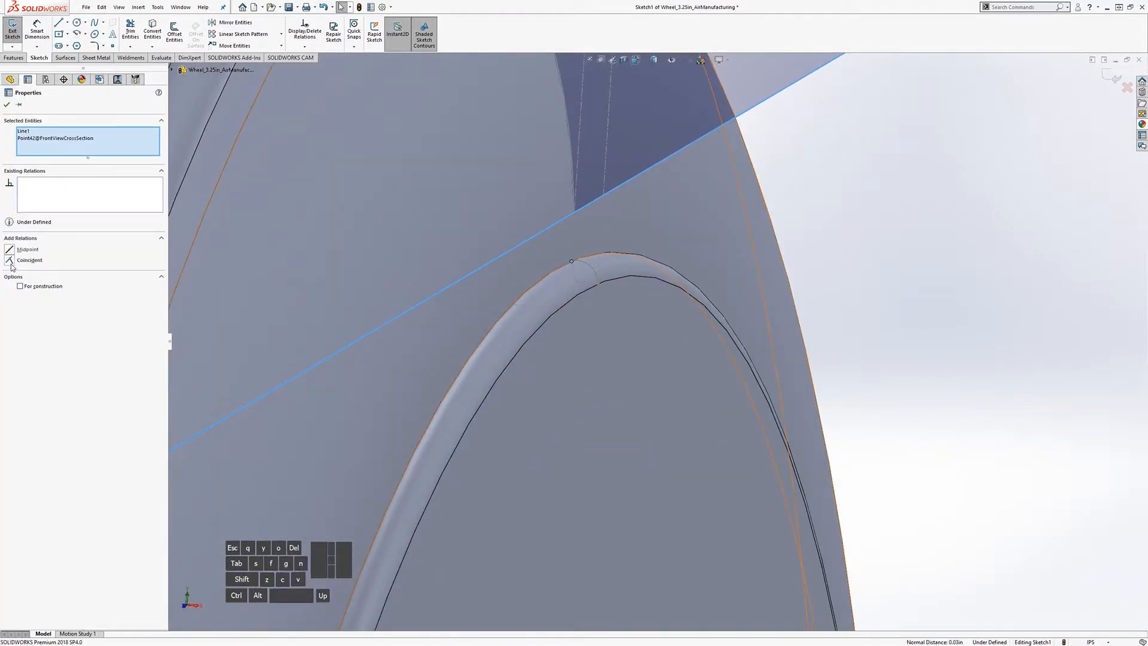
{"action": "left_click", "coordinate": [10, 261]}
{"action": "left_click", "coordinate": [899, 282]}
Extend the upper end of the triangle's vertical side farther above the tire tread.
{"action": "scroll", "coordinate": [663, 362], "scroll_direction": "up", "scroll_amount": 10}
{"action": "middle_click_drag", "start_coordinate": [663, 362], "coordinate": [672, 358]}
{"action": "left_click_drag", "start_coordinate": [501, 128], "coordinate": [501, 112]}
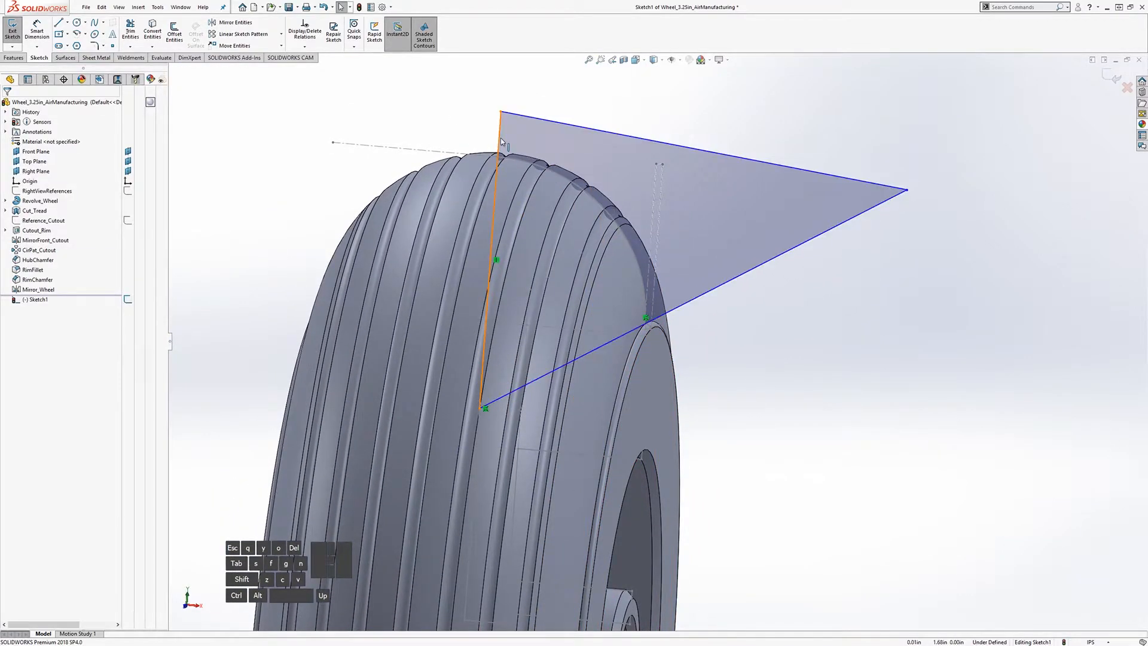
Convert the triangle's vertical side into a construction line.
{"action": "left_click", "coordinate": [500, 138]}
{"action": "left_click", "coordinate": [25, 246]}
{"action": "left_click", "coordinate": [826, 351]}
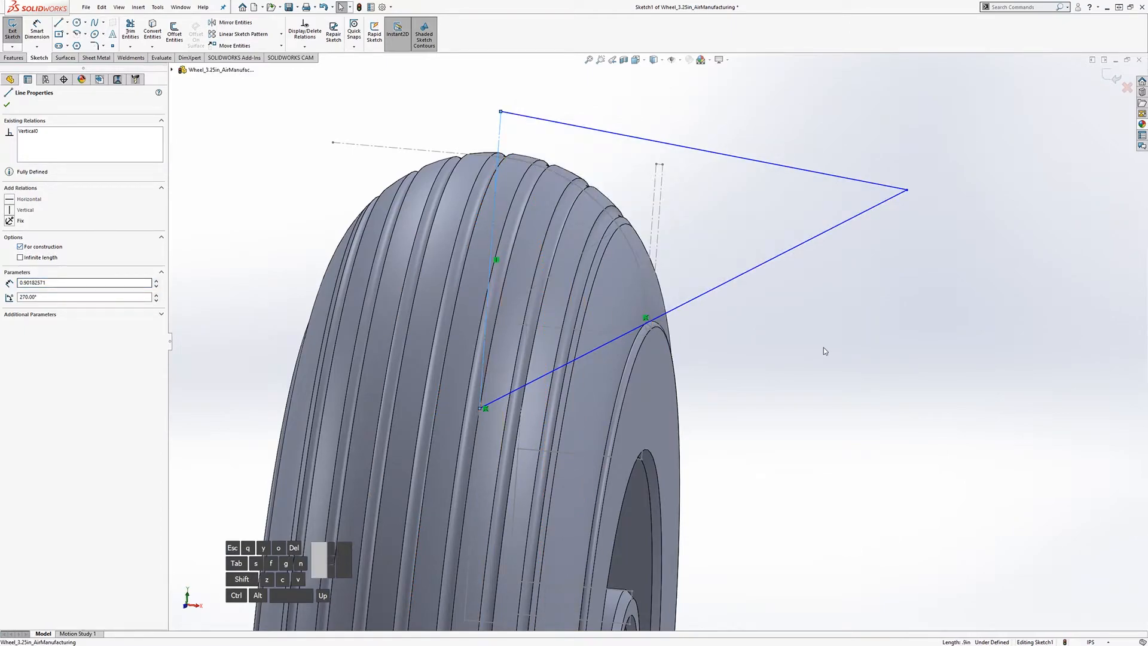
Reshape the triangle by moving its outer corner and sliding its lower corner up the vertical line, flattening the lower sloped line.
{"action": "left_click_drag", "start_coordinate": [480, 408], "coordinate": [482, 373]}
{"action": "left_click_drag", "start_coordinate": [1018, 214], "coordinate": [853, 204]}
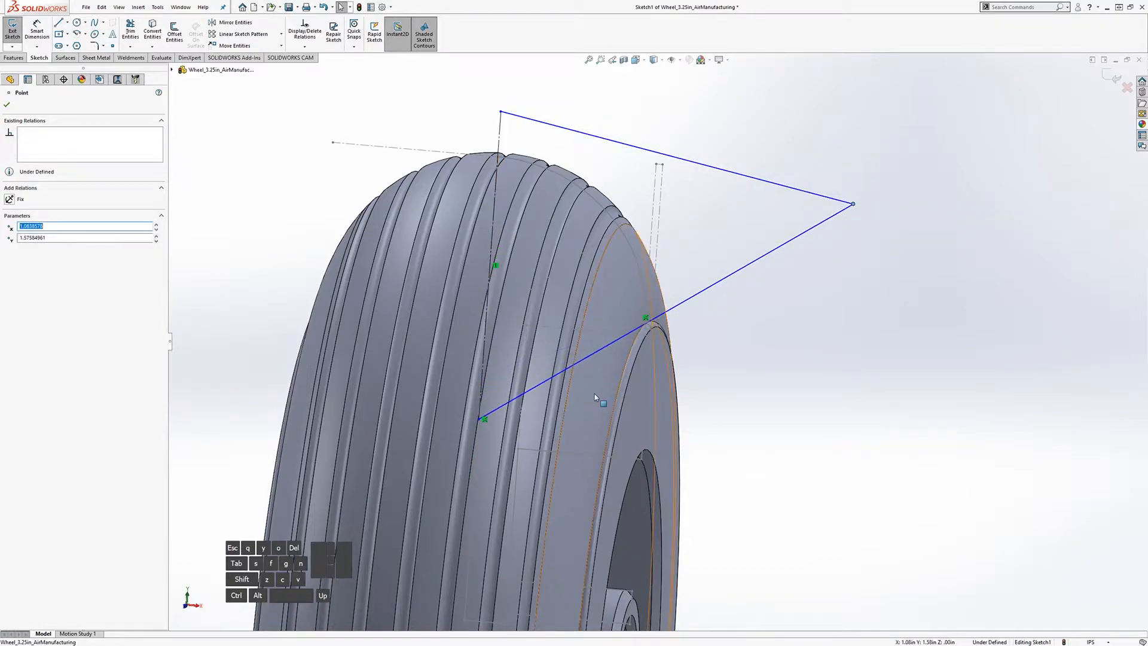
{"action": "left_click", "coordinate": [523, 394]}
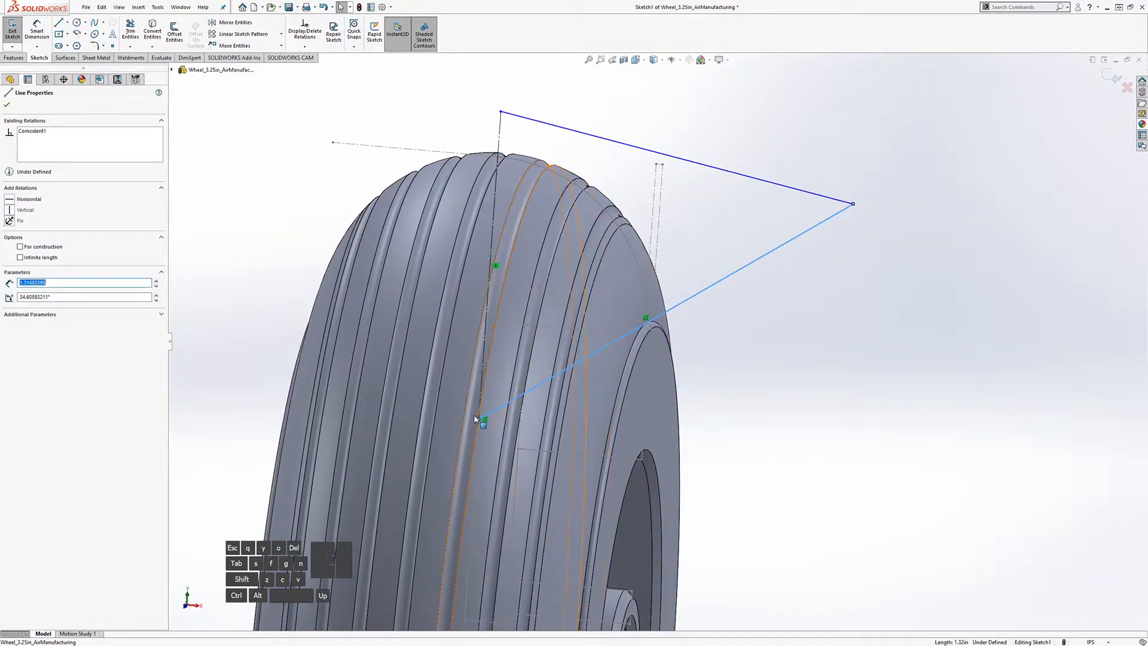
{"action": "left_click_drag", "start_coordinate": [480, 419], "coordinate": [481, 388]}
{"action": "left_click", "coordinate": [881, 345]}
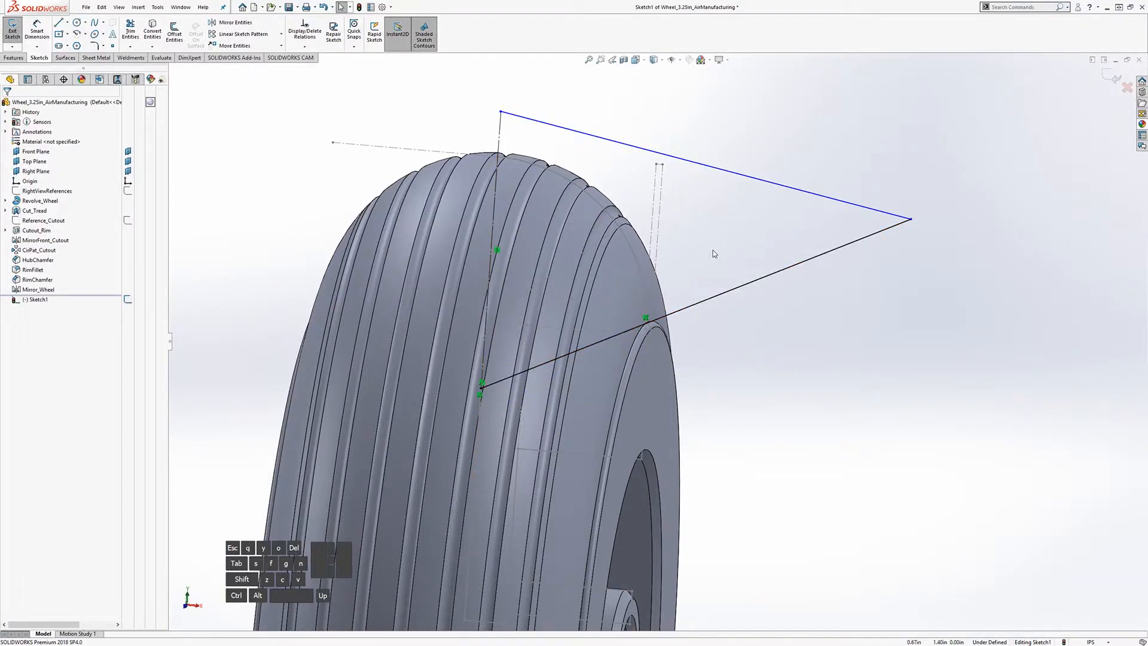
{"action": "left_click_drag", "start_coordinate": [482, 388], "coordinate": [479, 419]}
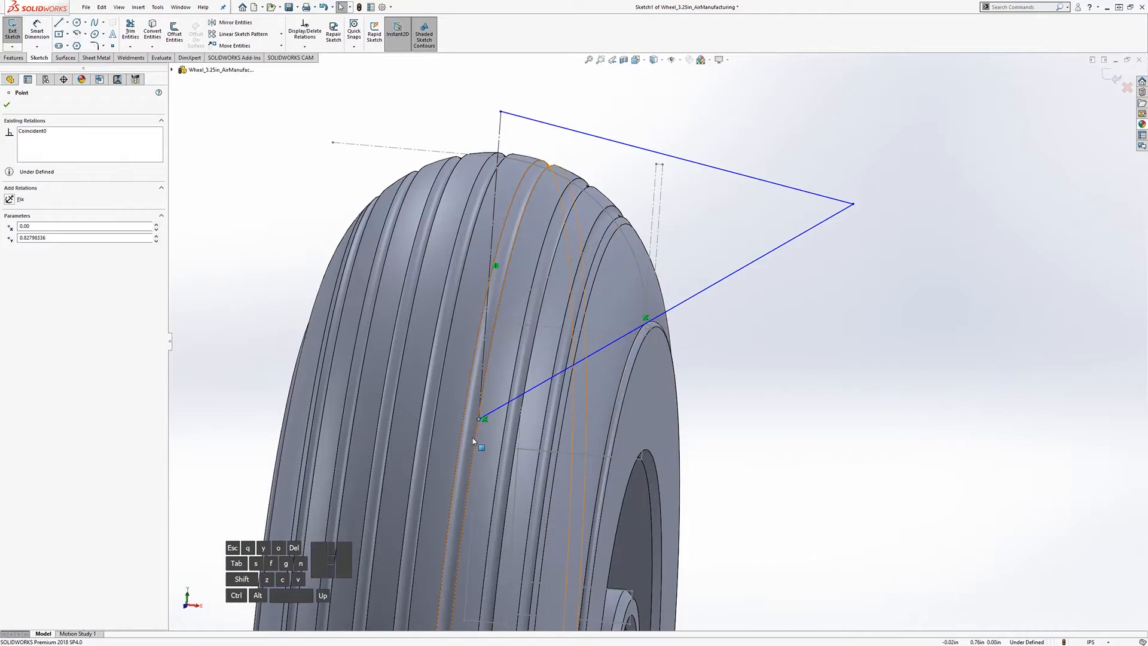
{"action": "left_click", "coordinate": [880, 375]}
{"action": "middle_click_drag", "start_coordinate": [748, 328], "coordinate": [708, 311]}
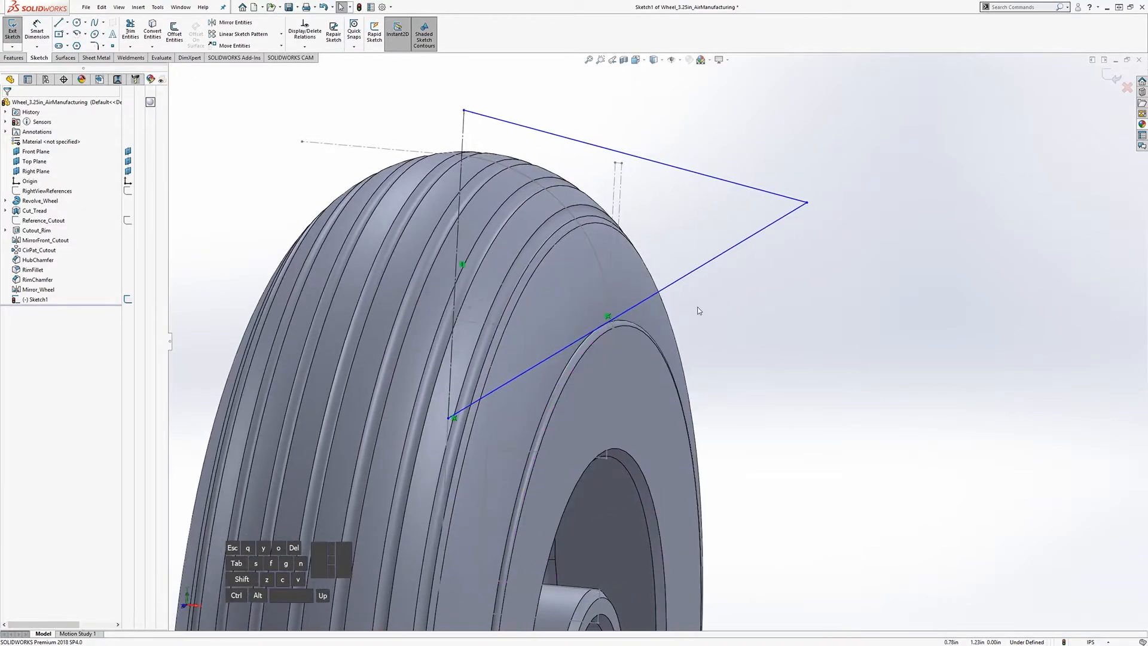
{"action": "left_click_drag", "start_coordinate": [450, 417], "coordinate": [453, 348]}
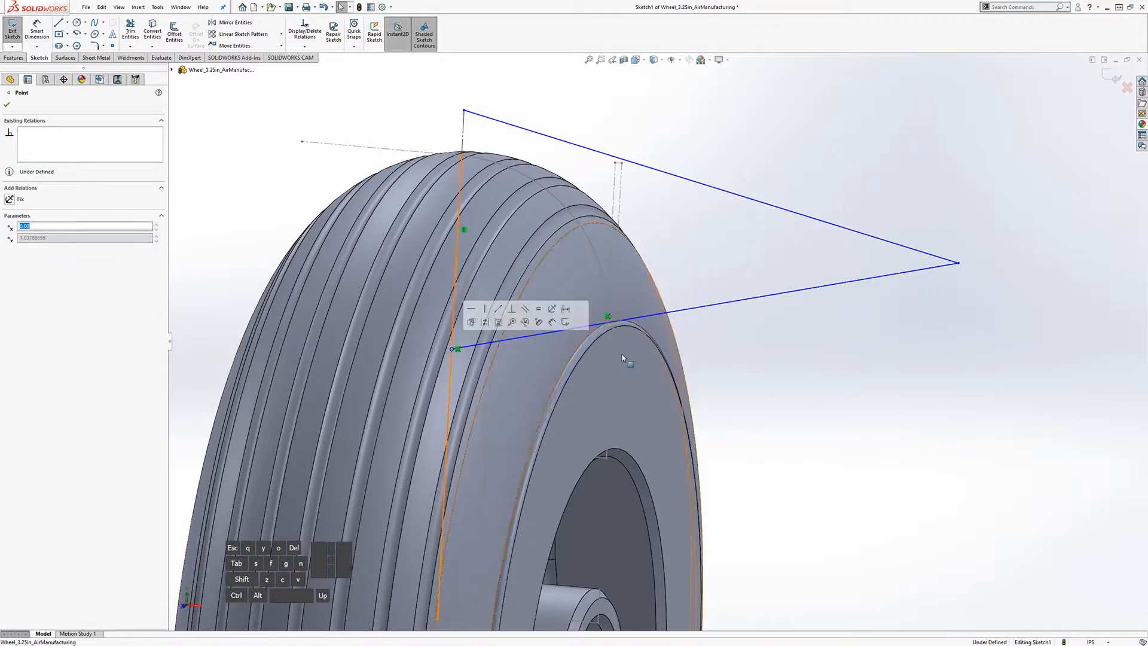
{"action": "left_click", "coordinate": [699, 300]}
Dimension the lower sloped line running through the rim edge point to 1 in long.
{"action": "left_click", "coordinate": [37, 30]}
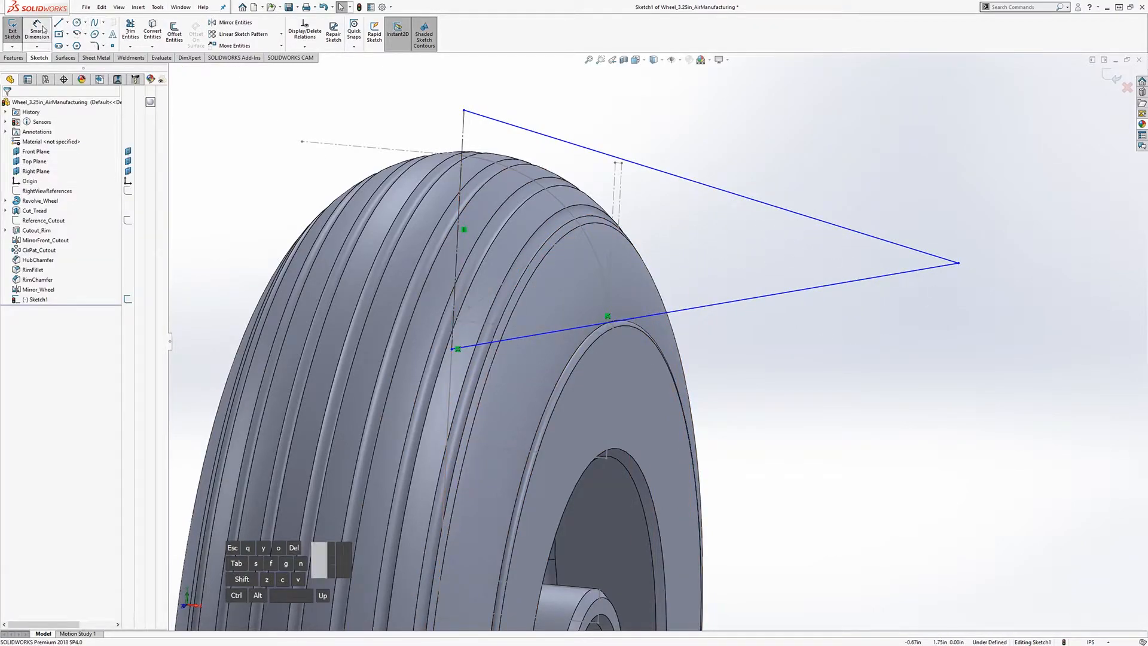
{"action": "left_click", "coordinate": [706, 306]}
{"action": "left_click", "coordinate": [721, 358]}
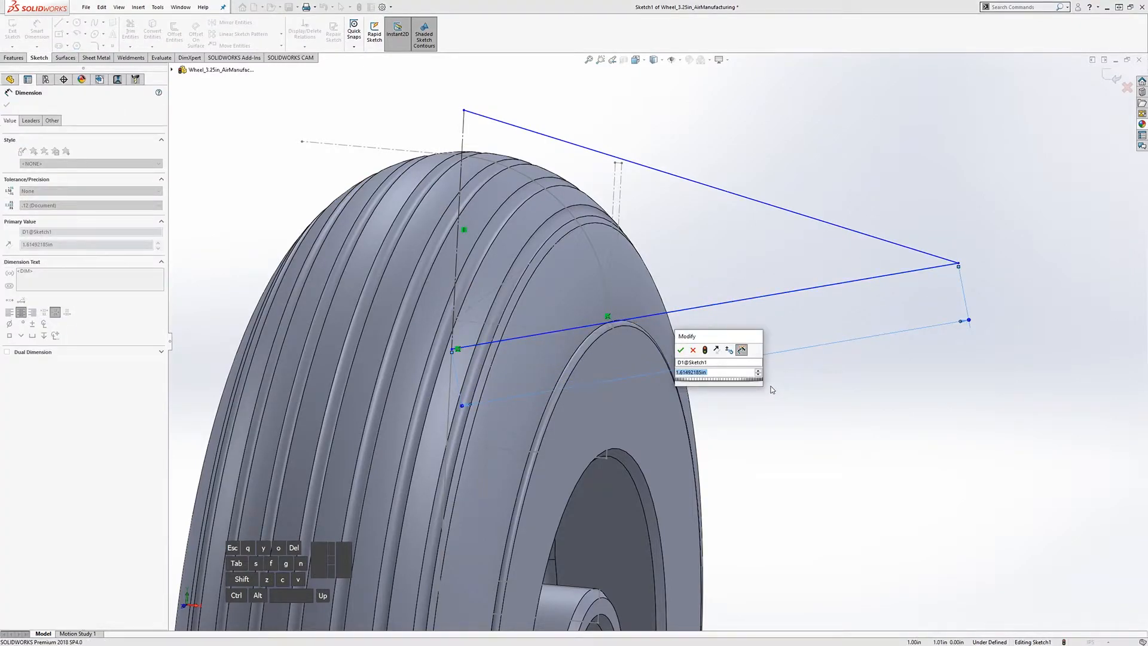
{"action": "type", "text": "1"}
{"action": "key", "text": "Return"}
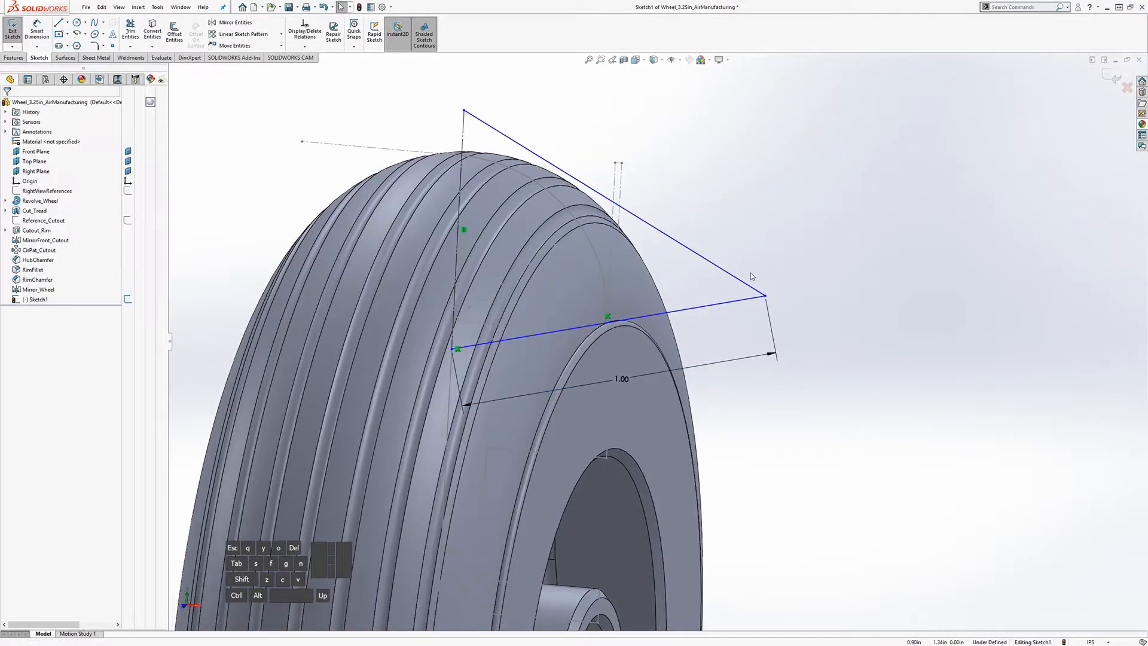
Swing the outer corner of the profile upward so the dimensioned line slopes more steeply past the tire's sidewall.
{"action": "left_click_drag", "start_coordinate": [766, 298], "coordinate": [764, 233]}
{"action": "scroll", "coordinate": [793, 403], "scroll_direction": "up", "scroll_amount": 1}
{"action": "mouse_move", "coordinate": [771, 404]}
{"action": "middle_mouse_down"}
{"action": "mouse_move", "coordinate": [792, 319]}
{"action": "mouse_move", "coordinate": [759, 357]}
{"action": "middle_mouse_up"}
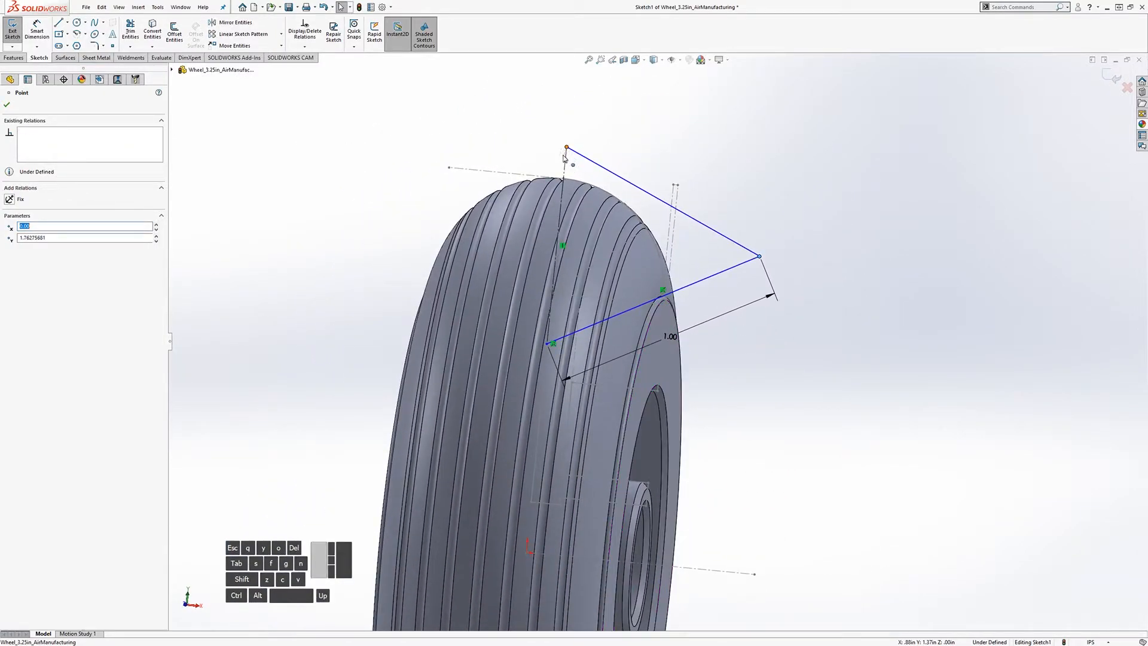
{"action": "left_click", "coordinate": [895, 390]}
{"action": "middle_click_drag", "start_coordinate": [632, 238], "coordinate": [632, 259]}
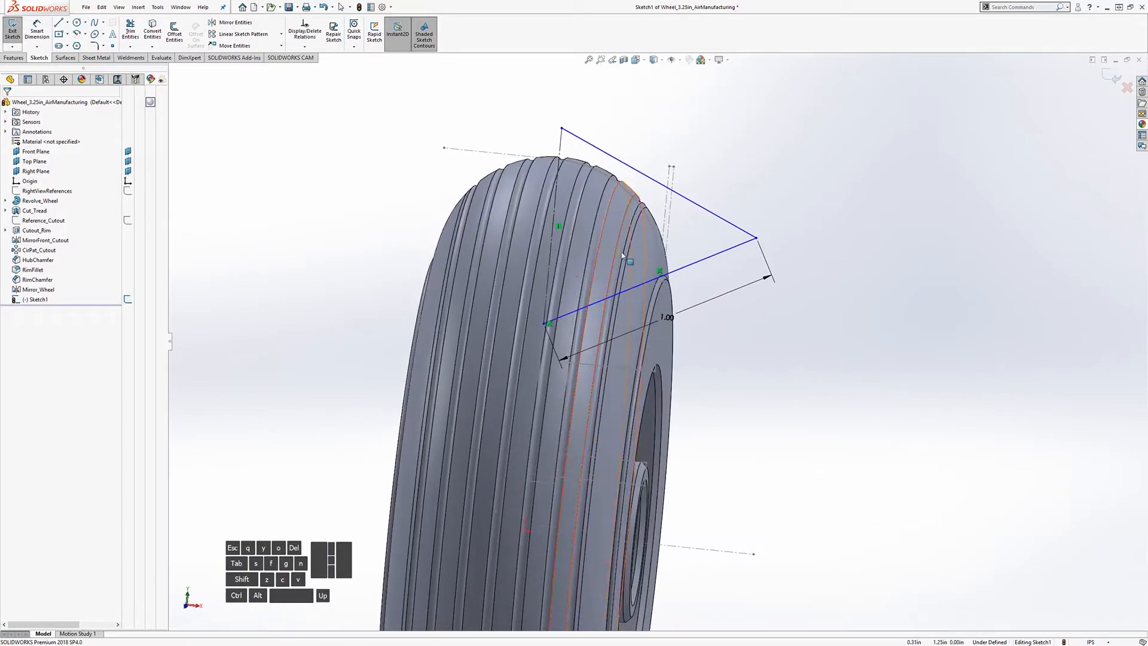
Mirror the two solid sketch lines about the vertical construction line to form a closed diamond, and finish the sketch.
{"action": "left_click", "coordinate": [649, 177]}
{"action": "left_click", "coordinate": [697, 265], "text": "ctrl"}
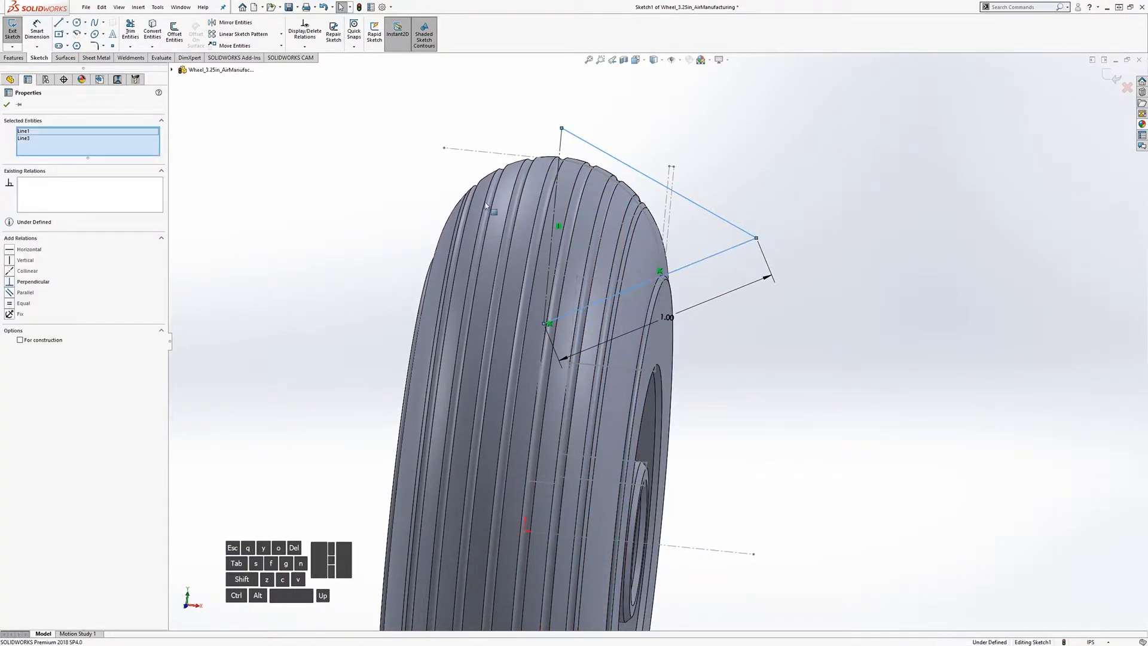
{"action": "left_click", "coordinate": [232, 22]}
{"action": "left_click", "coordinate": [75, 214]}
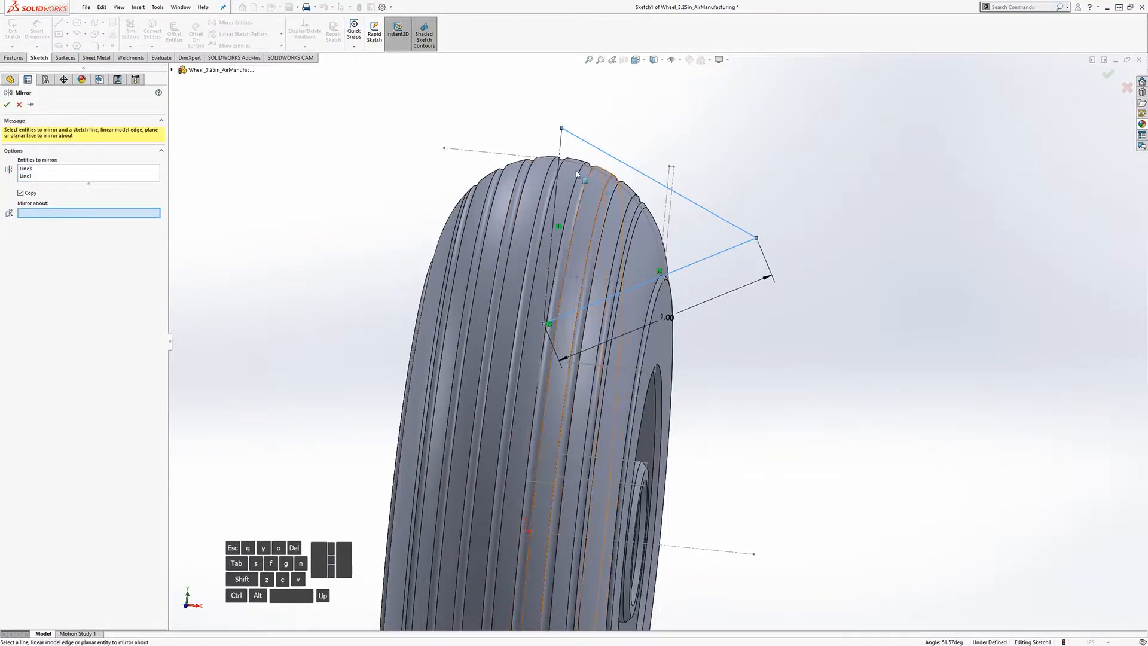
{"action": "left_click", "coordinate": [562, 148]}
{"action": "mouse_move", "coordinate": [430, 264]}
{"action": "middle_mouse_down"}
{"action": "mouse_move", "coordinate": [326, 279]}
{"action": "mouse_move", "coordinate": [320, 261]}
{"action": "mouse_move", "coordinate": [264, 282]}
{"action": "mouse_move", "coordinate": [303, 251]}
{"action": "mouse_move", "coordinate": [329, 302]}
{"action": "middle_mouse_up"}
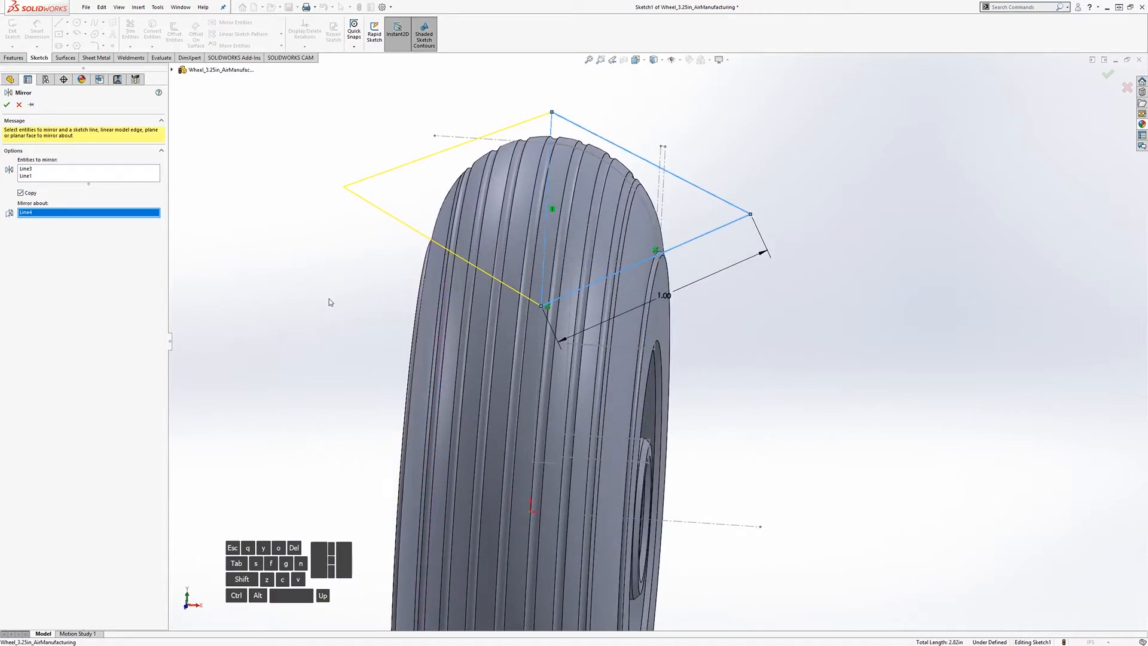
{"action": "left_click", "coordinate": [8, 105]}
{"action": "mouse_move", "coordinate": [357, 280]}
{"action": "middle_mouse_down"}
{"action": "mouse_move", "coordinate": [321, 276]}
{"action": "mouse_move", "coordinate": [305, 257]}
{"action": "mouse_move", "coordinate": [340, 271]}
{"action": "middle_mouse_up"}
{"action": "key", "text": "ctrl+b"}
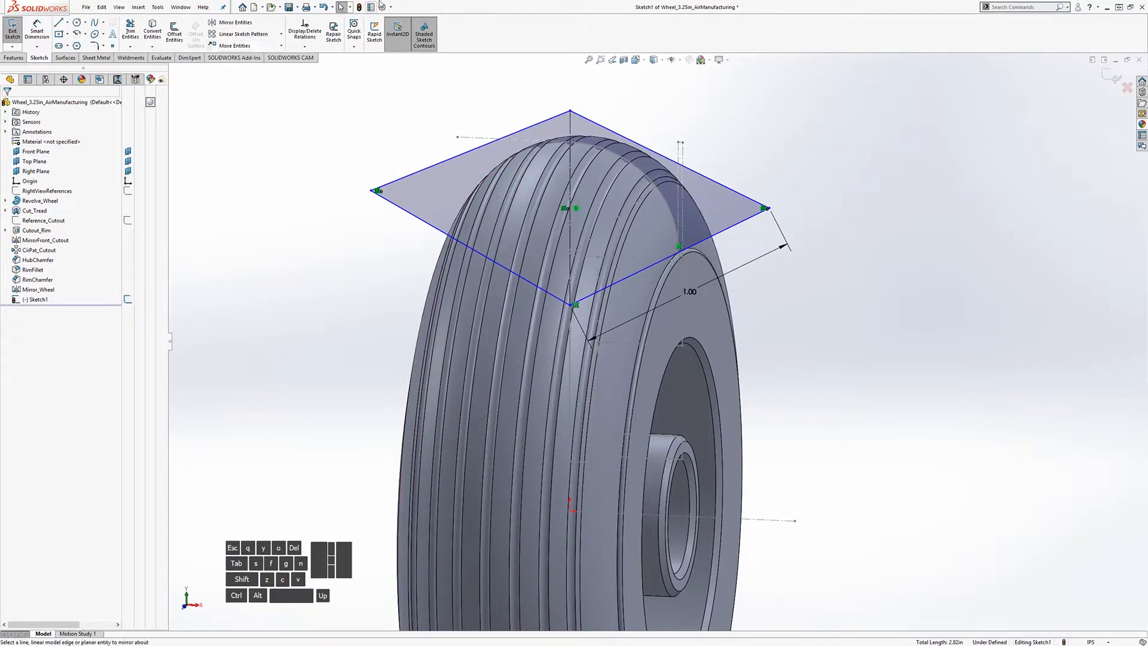
Revolve the diamond sketch 360° as a surface about the wheel's horizontal axle centerline from the cross-section sketch.
{"action": "left_click", "coordinate": [39, 299]}
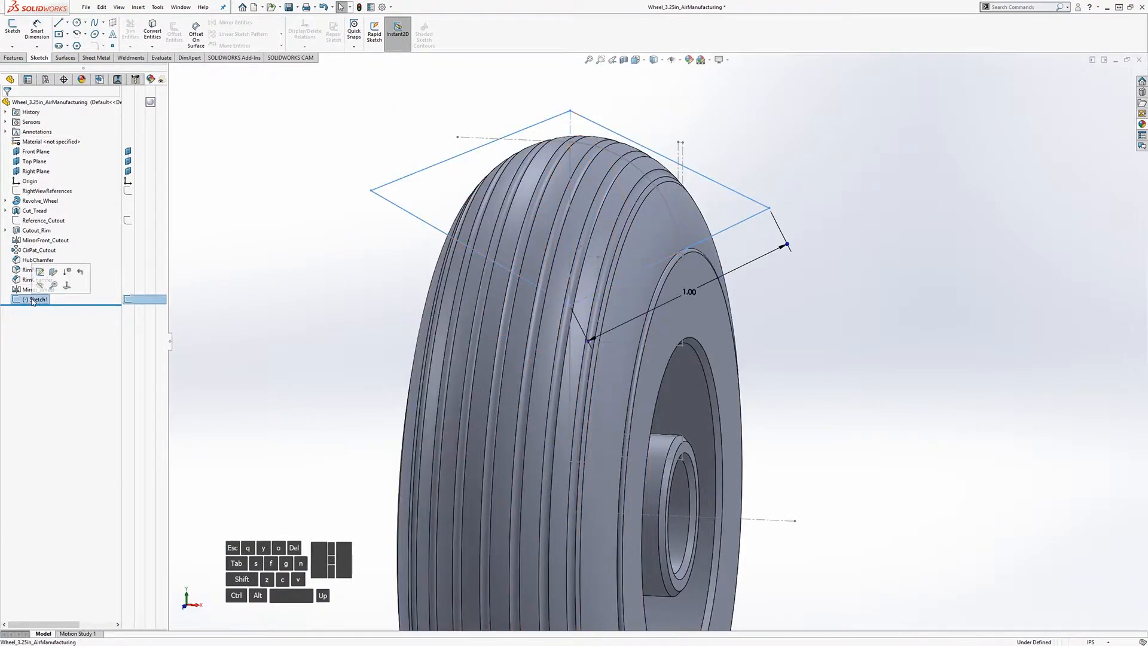
{"action": "left_click", "coordinate": [66, 57]}
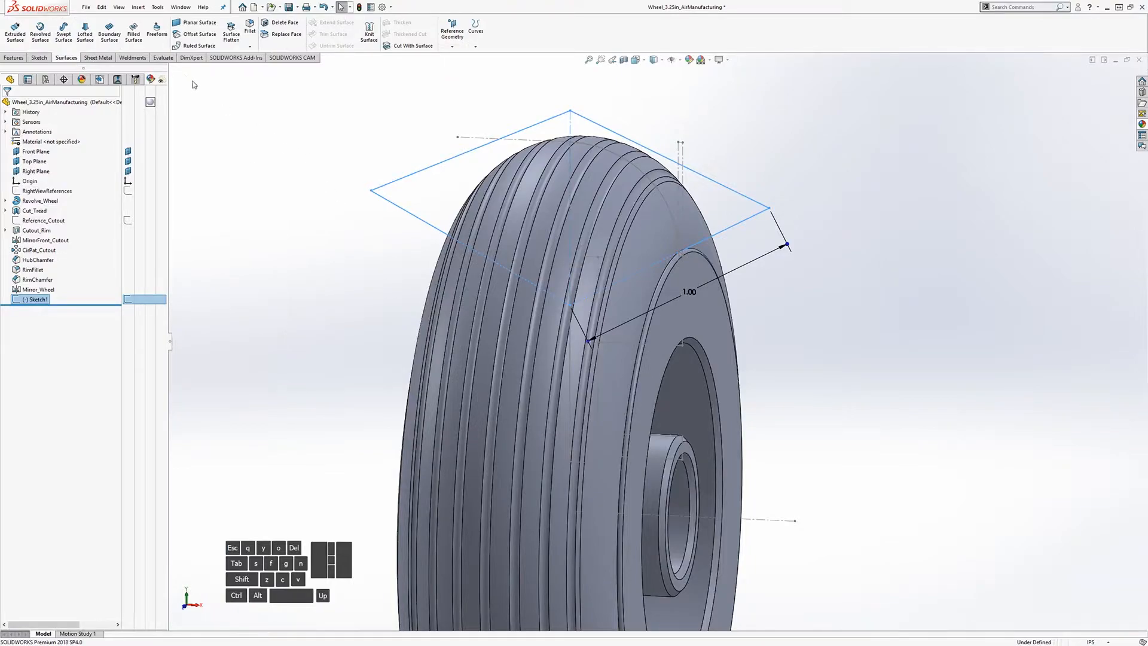
{"action": "left_click", "coordinate": [40, 36]}
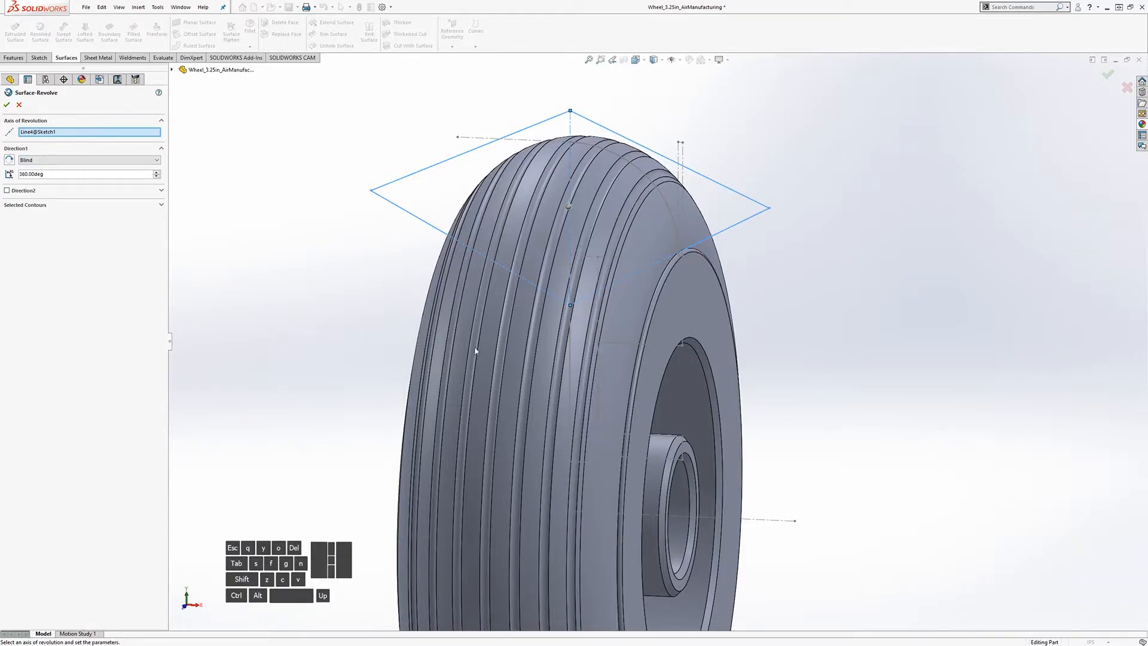
{"action": "left_click", "coordinate": [775, 525]}
{"action": "middle_click_drag", "start_coordinate": [759, 424], "coordinate": [686, 469]}
{"action": "scroll", "coordinate": [532, 345], "scroll_direction": "down", "scroll_amount": 5}
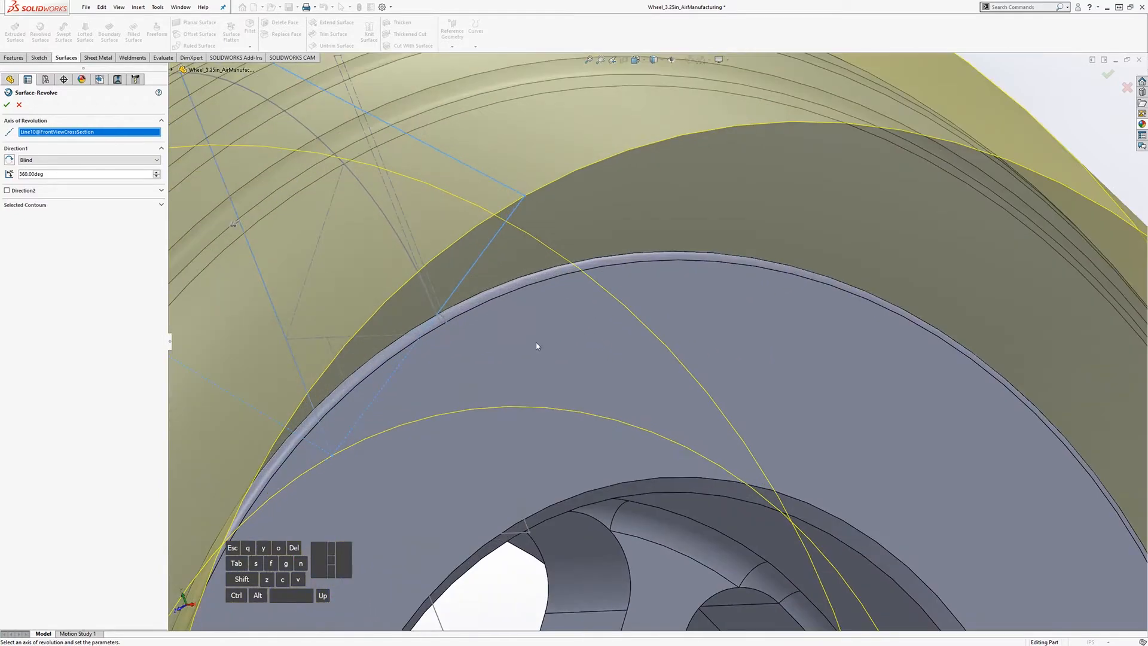
{"action": "scroll", "coordinate": [532, 345], "scroll_direction": "down", "scroll_amount": 3}
{"action": "middle_click_drag", "start_coordinate": [569, 331], "coordinate": [605, 341]}
{"action": "scroll", "coordinate": [661, 495], "scroll_direction": "up", "scroll_amount": 10}
{"action": "middle_click_drag", "start_coordinate": [664, 509], "coordinate": [727, 464]}
{"action": "scroll", "coordinate": [735, 458], "scroll_direction": "down", "scroll_amount": 2}
{"action": "left_click", "coordinate": [8, 105]}
{"action": "middle_click_drag", "start_coordinate": [456, 351], "coordinate": [406, 329]}
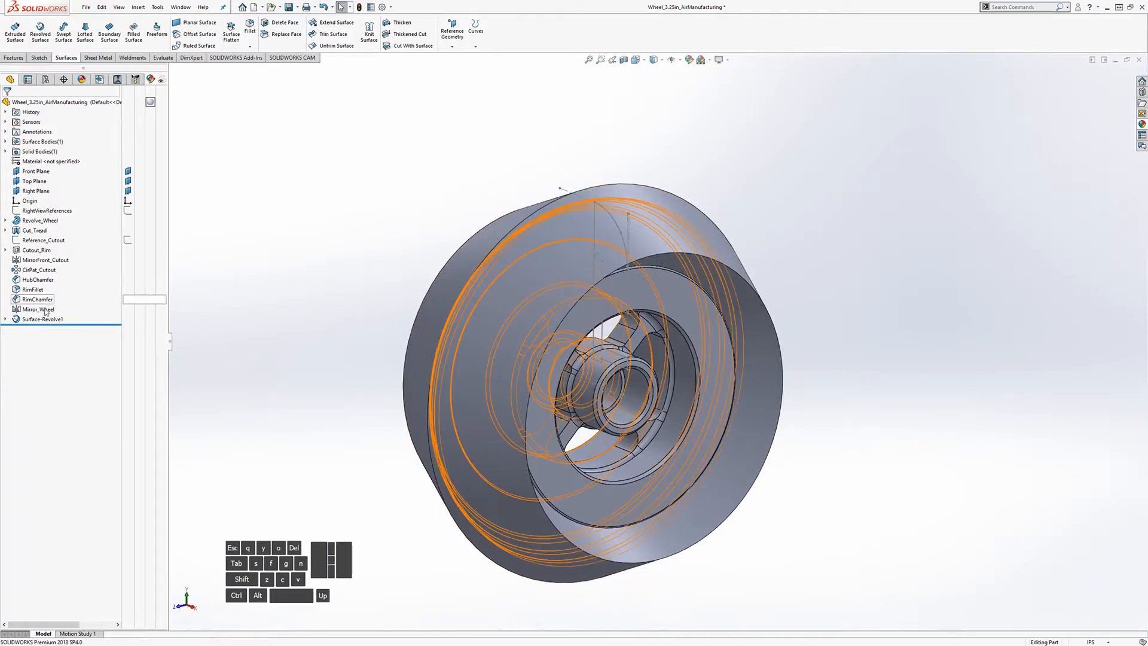
Make the revolved surface transparent so the wheel can be seen through it.
{"action": "right_click", "coordinate": [42, 319]}
{"action": "left_click", "coordinate": [74, 422]}
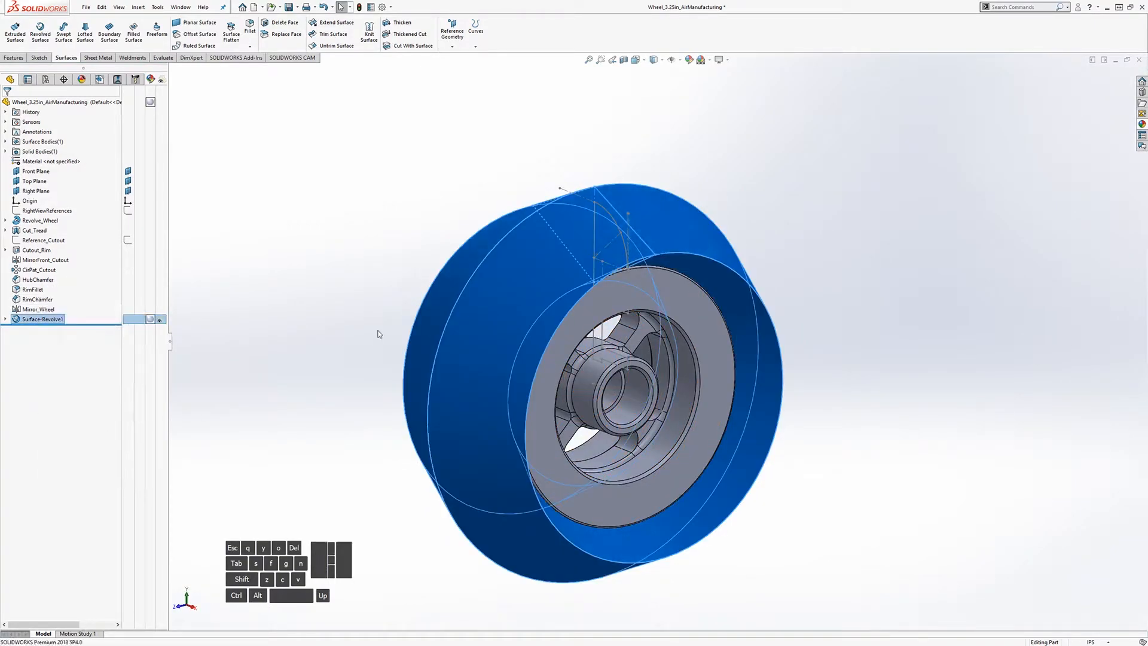
{"action": "middle_click_drag", "start_coordinate": [616, 371], "coordinate": [703, 399]}
{"action": "scroll", "coordinate": [643, 346], "scroll_direction": "down", "scroll_amount": 3}
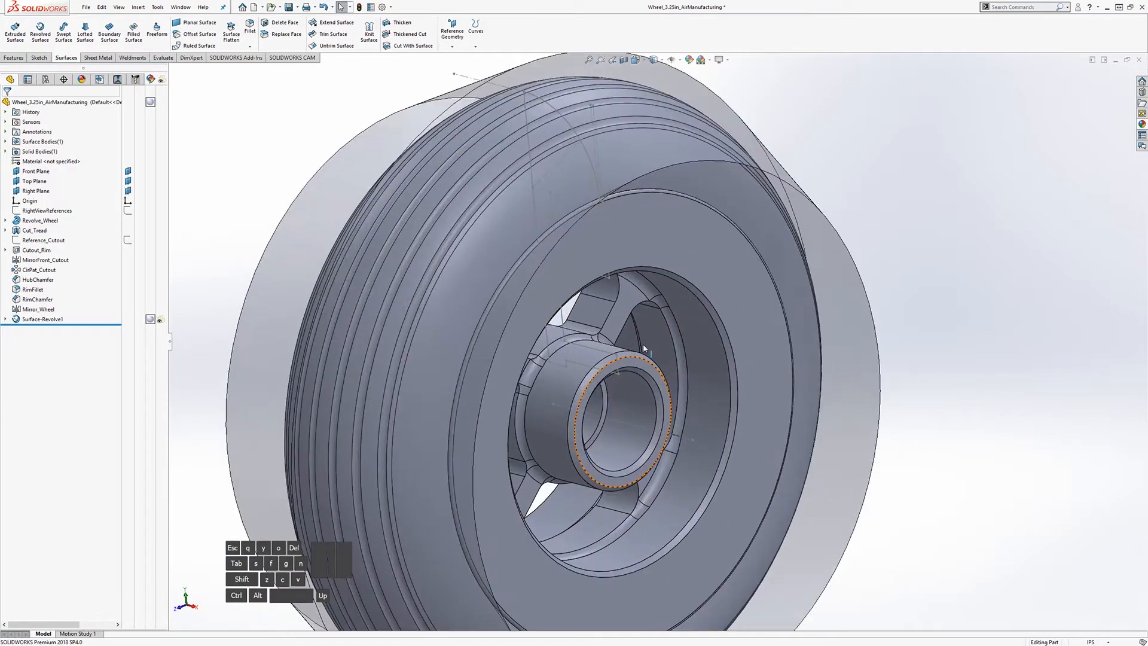
{"action": "scroll", "coordinate": [642, 345], "scroll_direction": "up", "scroll_amount": 3}
{"action": "scroll", "coordinate": [827, 445], "scroll_direction": "down", "scroll_amount": 1}
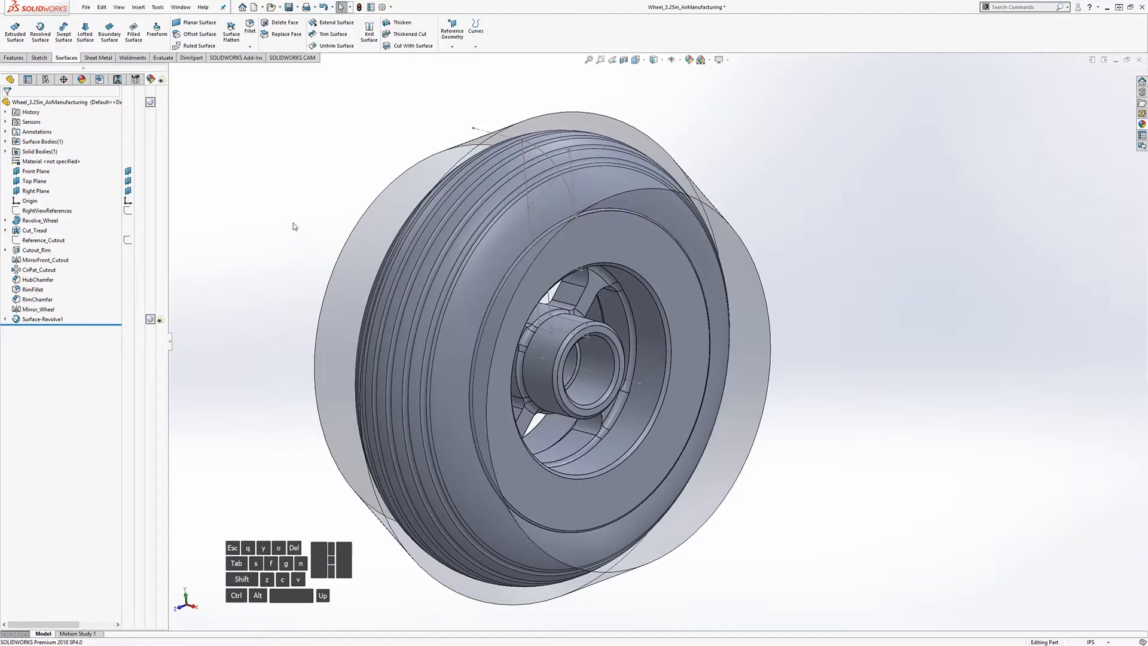
Set up a Split feature with the revolved surface as the trim tool and all bodies as targets.
{"action": "left_click", "coordinate": [157, 7]}
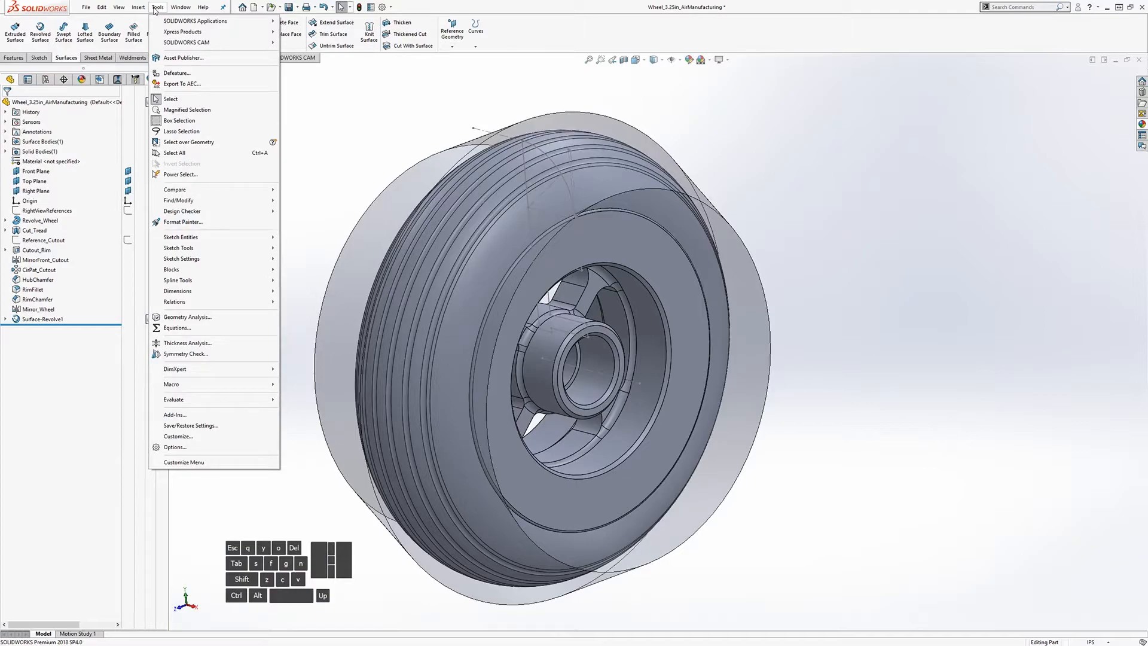
{"action": "mouse_move", "coordinate": [138, 7]}
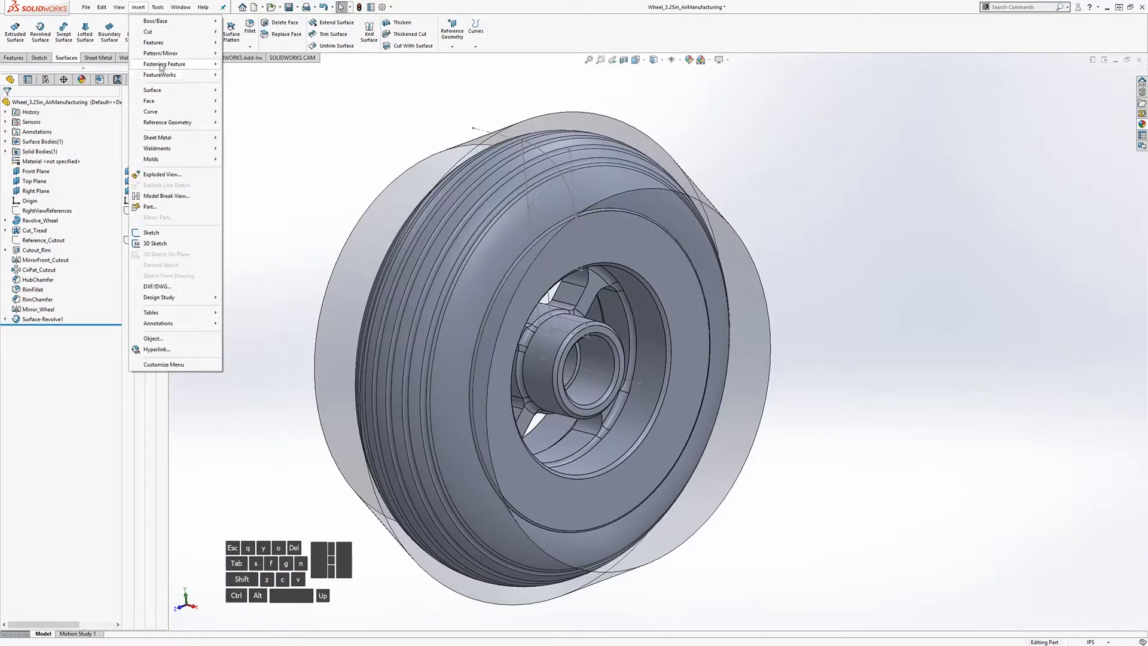
{"action": "mouse_move", "coordinate": [161, 67]}
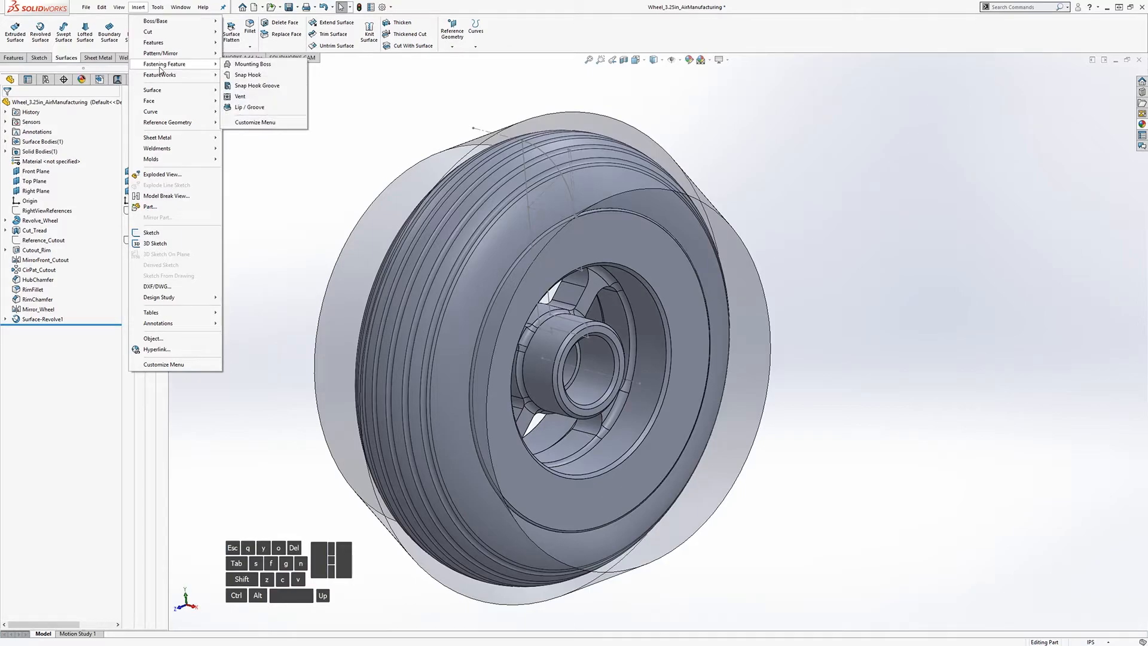
{"action": "mouse_move", "coordinate": [157, 43]}
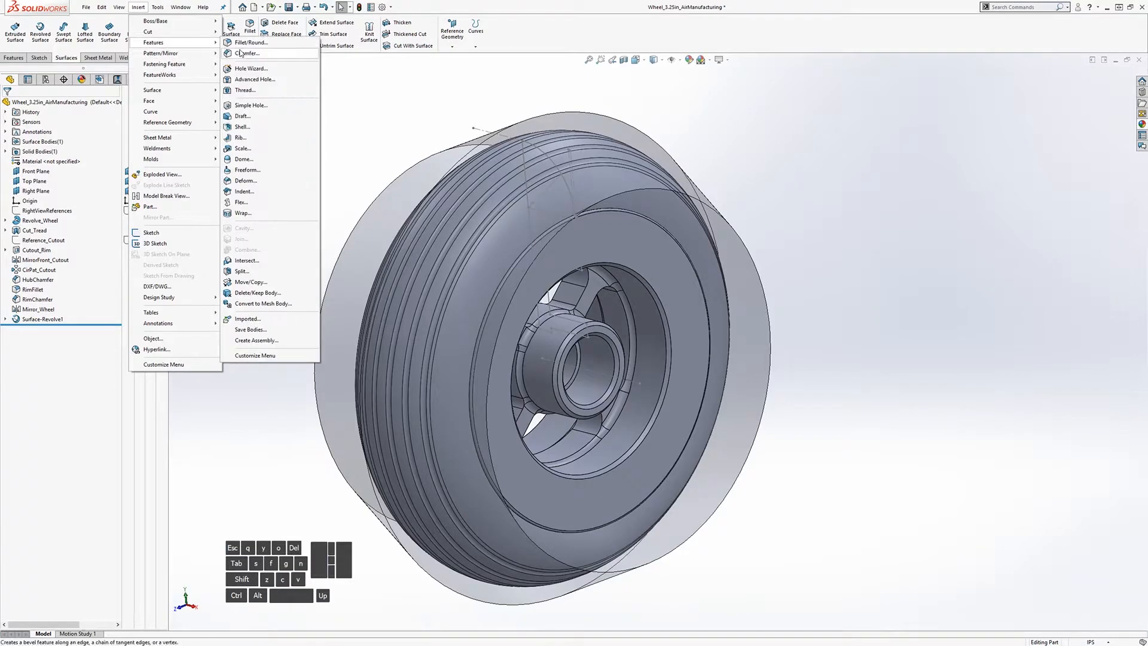
{"action": "left_click", "coordinate": [241, 272]}
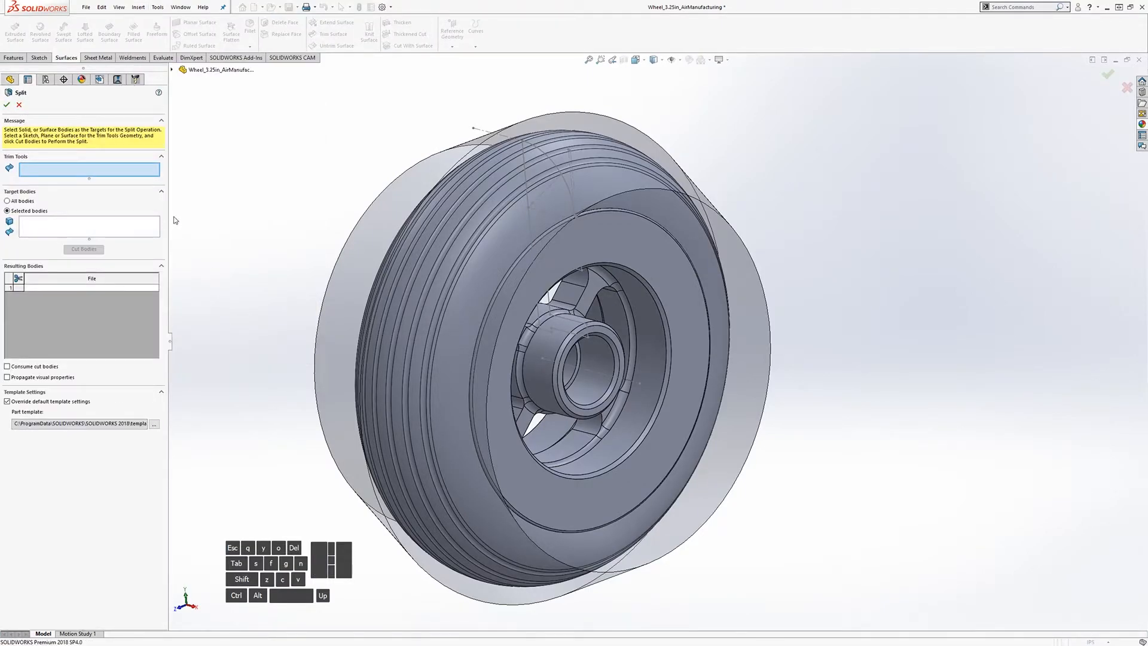
{"action": "left_click", "coordinate": [418, 194]}
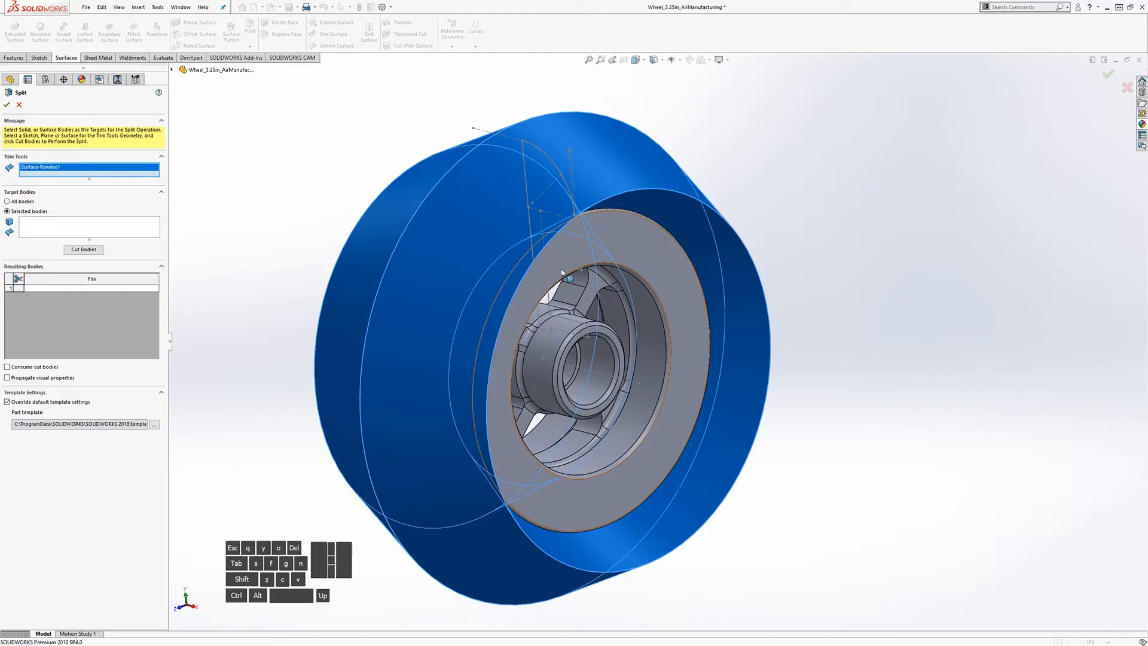
{"action": "left_click", "coordinate": [7, 201]}
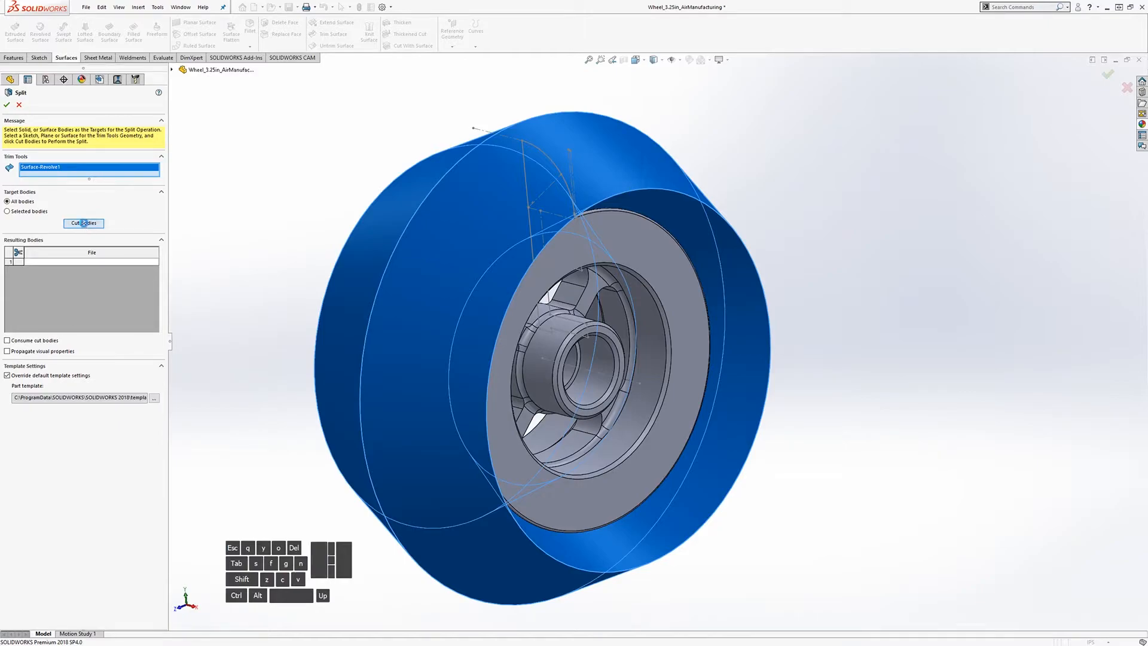
Cut the bodies and keep both resulting pieces, tire and rim, as separate solid bodies with no files assigned.
{"action": "left_click", "coordinate": [84, 223]}
{"action": "left_click", "coordinate": [18, 257]}
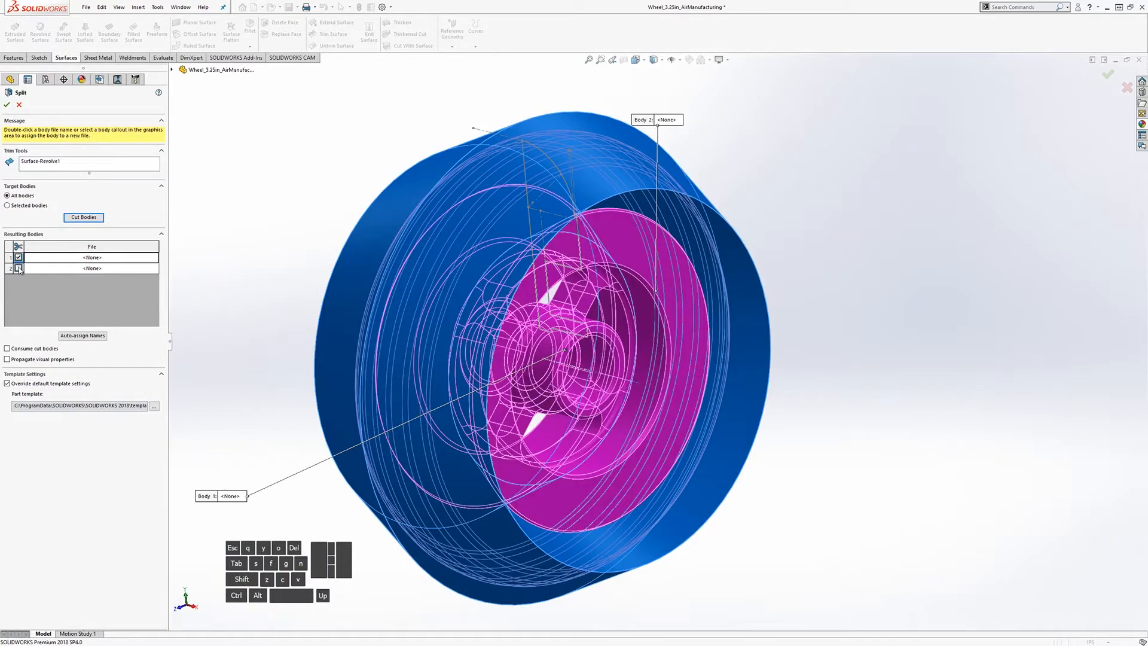
{"action": "middle_click_drag", "start_coordinate": [315, 338], "coordinate": [258, 293]}
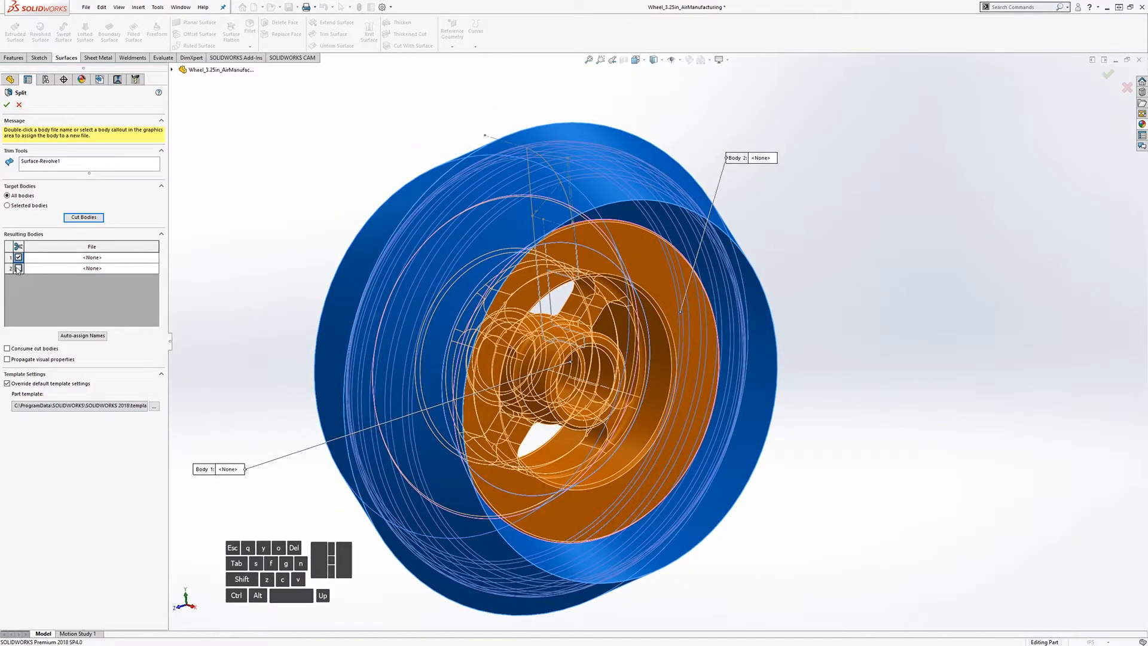
{"action": "left_click", "coordinate": [18, 269]}
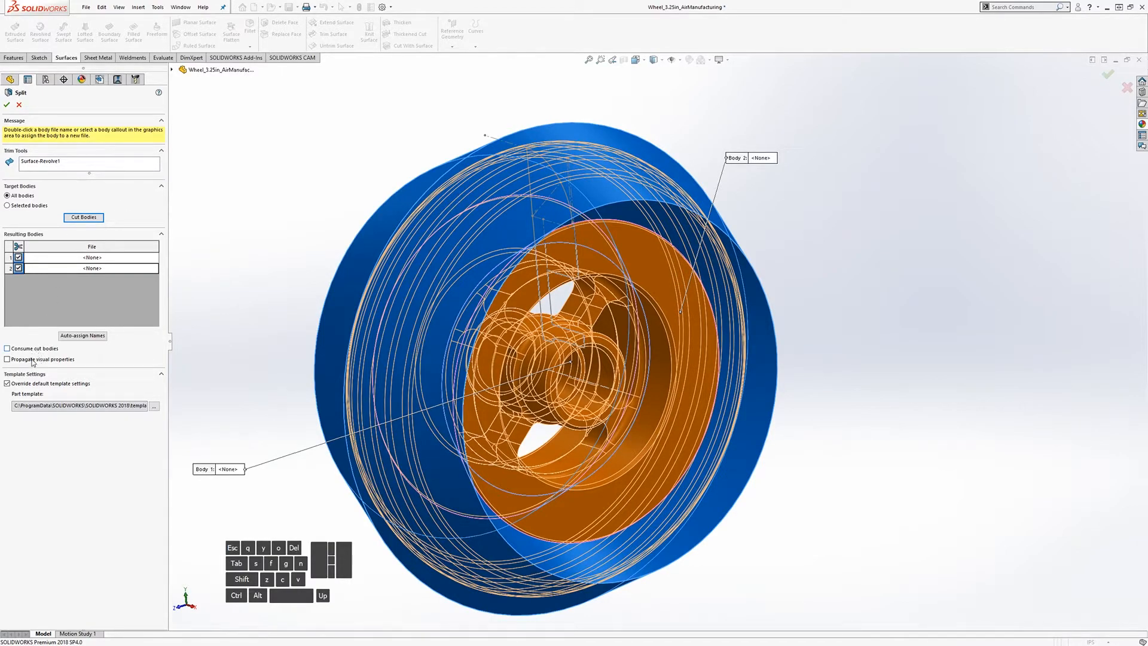
{"action": "left_click", "coordinate": [7, 105]}
{"action": "left_click", "coordinate": [277, 210]}
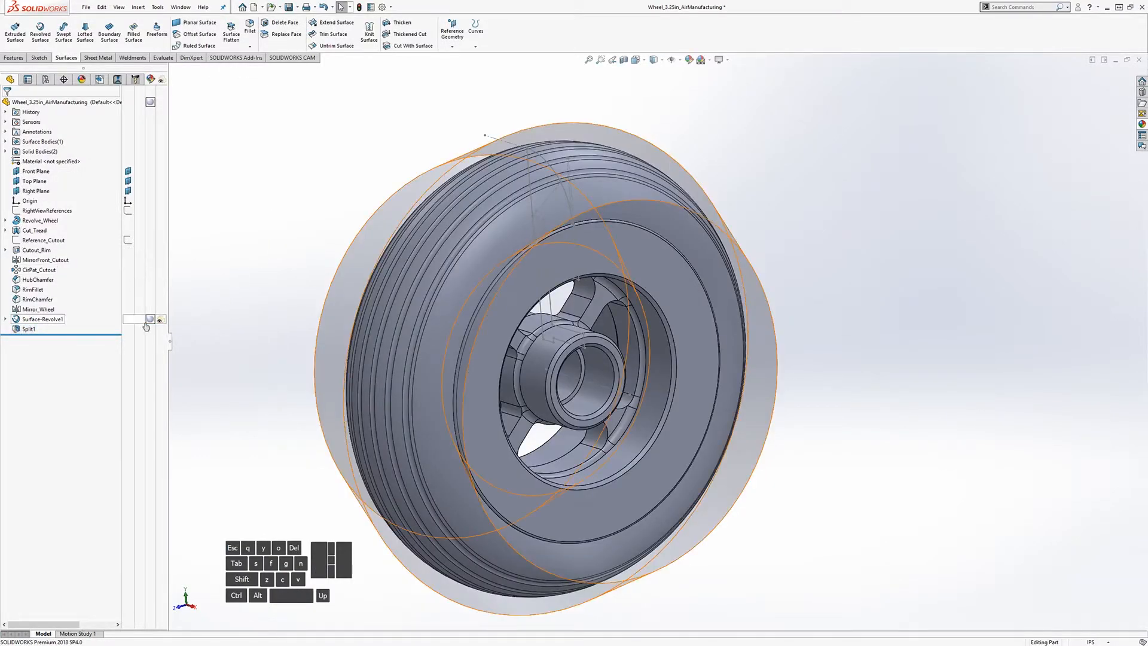
Hide the revolved surface so only the wheel's solid bodies are displayed.
{"action": "right_click", "coordinate": [32, 322]}
{"action": "left_click", "coordinate": [41, 307]}
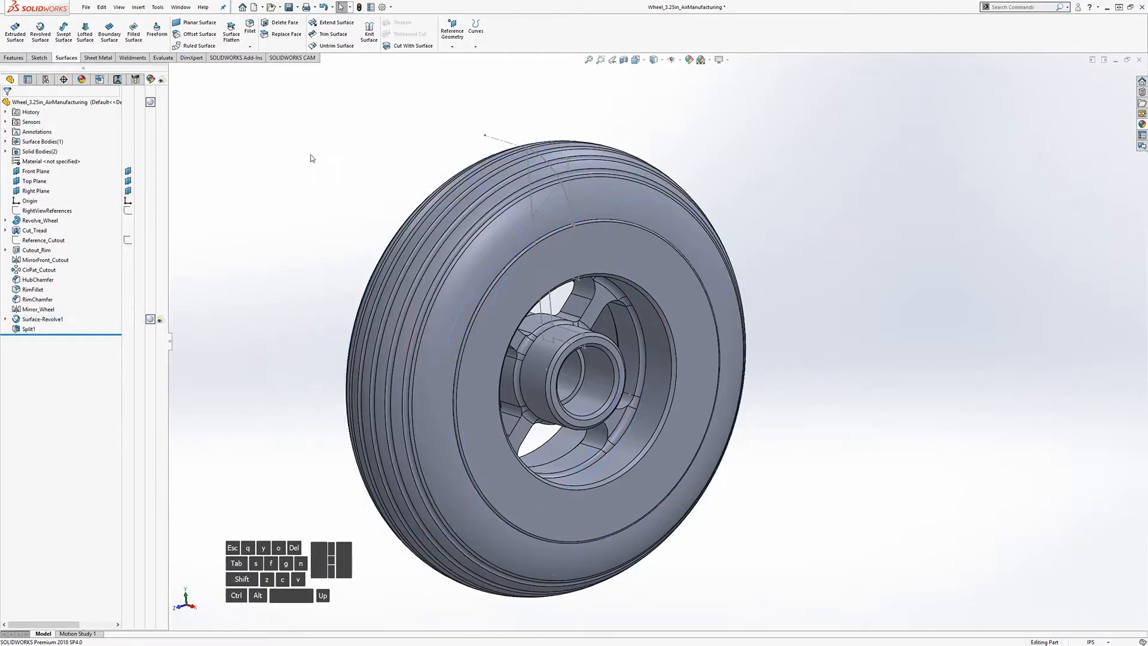
{"action": "middle_click_drag", "start_coordinate": [326, 250], "coordinate": [373, 232]}
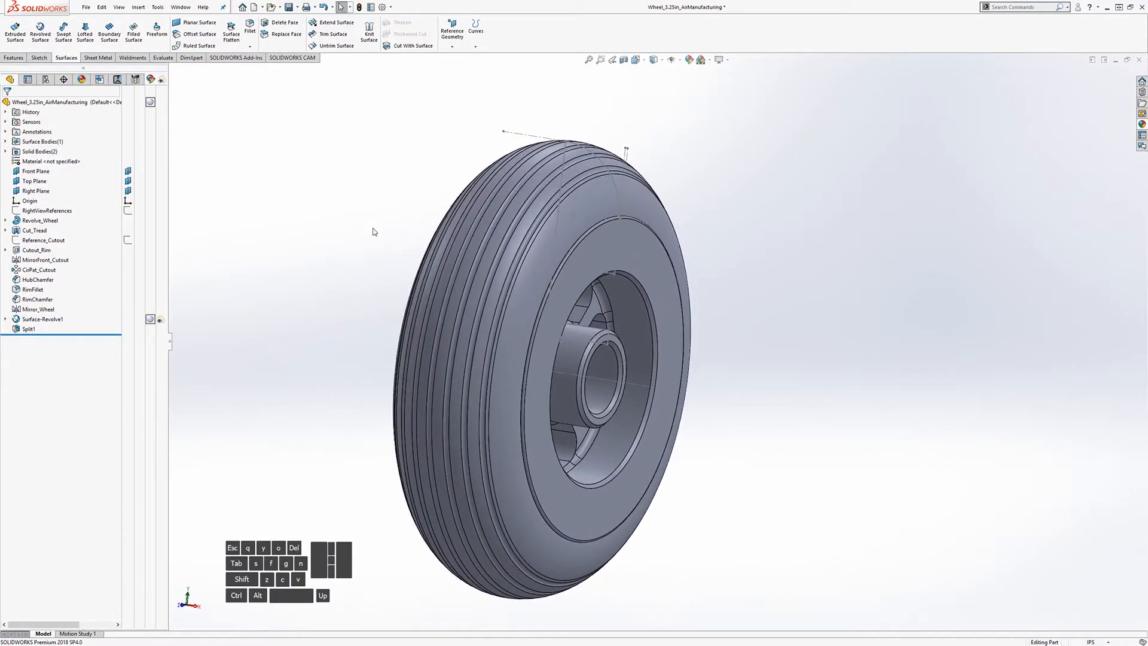
Expand the surface and solid body lists and check which part of the wheel each body represents.
{"action": "double_click", "coordinate": [30, 144]}
{"action": "left_click", "coordinate": [53, 151]}
{"action": "middle_click_drag", "start_coordinate": [275, 181], "coordinate": [239, 173]}
{"action": "left_click", "coordinate": [5, 162]}
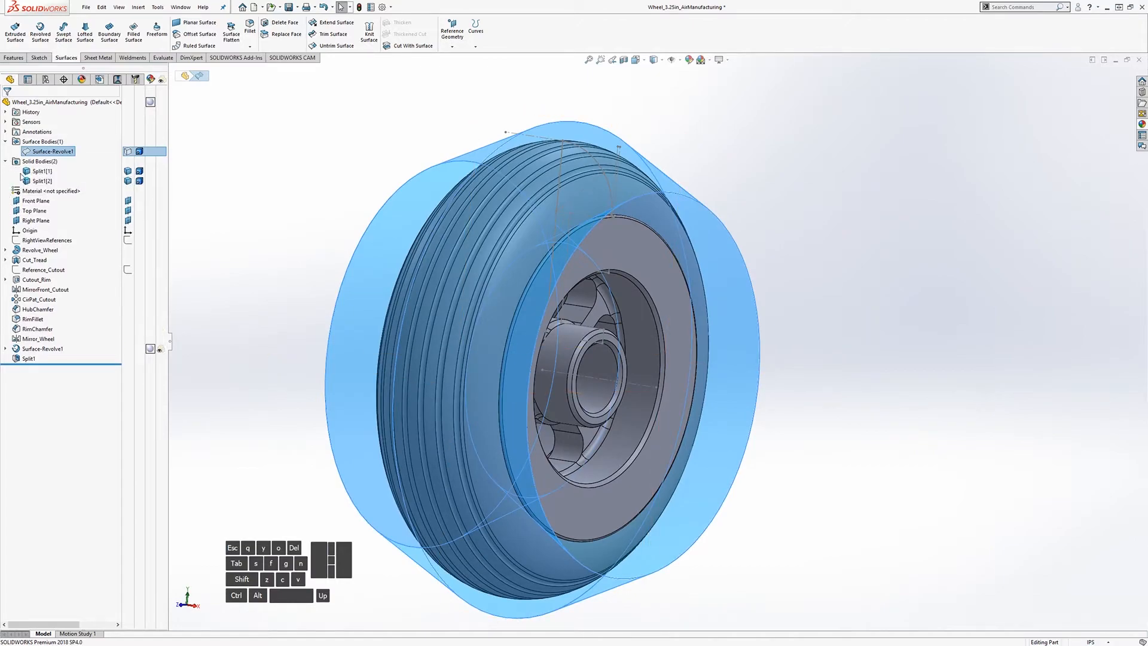
{"action": "left_click", "coordinate": [40, 171]}
{"action": "left_click", "coordinate": [40, 181]}
{"action": "left_click", "coordinate": [38, 171]}
{"action": "left_click", "coordinate": [39, 180]}
{"action": "left_click", "coordinate": [36, 171]}
{"action": "left_click", "coordinate": [28, 182]}
{"action": "left_click", "coordinate": [286, 180]}
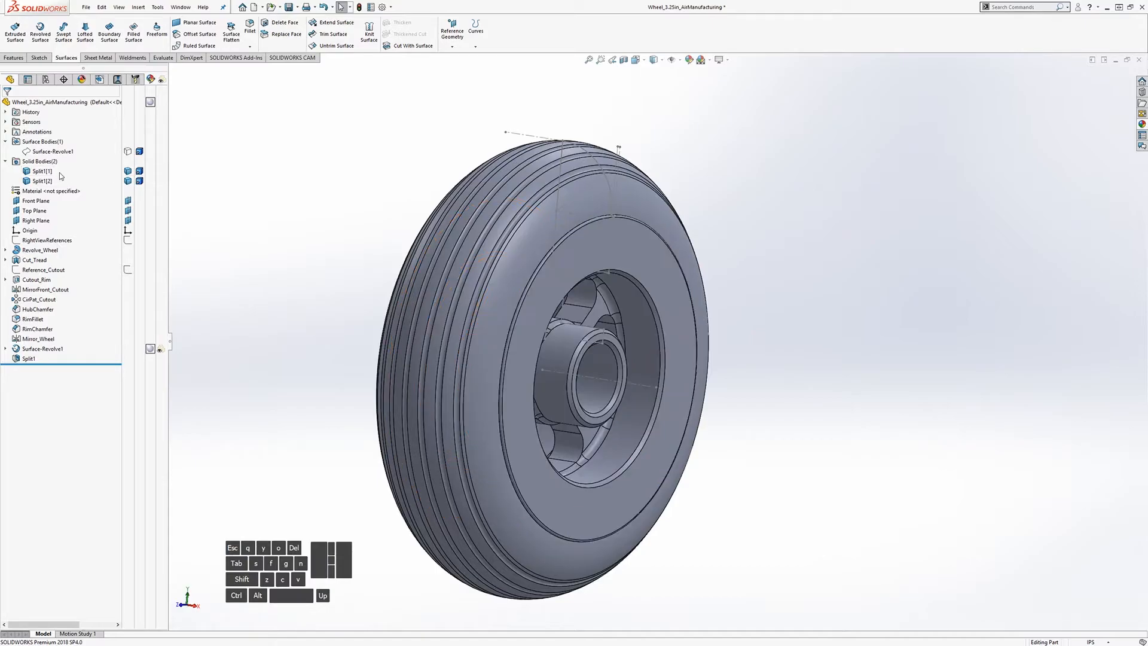
Examine the highlighted rim and tire bodies from several angles and close up, checking where the split separates them.
{"action": "left_click", "coordinate": [151, 173]}
{"action": "middle_click_drag", "start_coordinate": [354, 227], "coordinate": [320, 138]}
{"action": "middle_click_drag", "start_coordinate": [301, 121], "coordinate": [325, 207]}
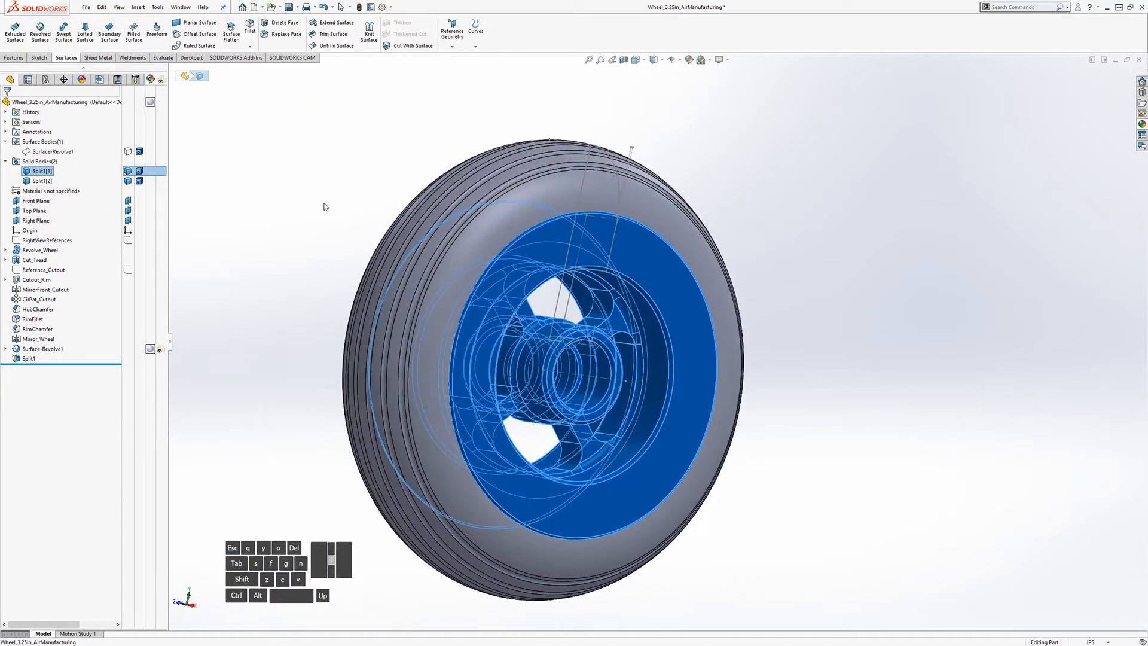
{"action": "left_click", "coordinate": [42, 182]}
{"action": "middle_click_drag", "start_coordinate": [353, 207], "coordinate": [184, 203]}
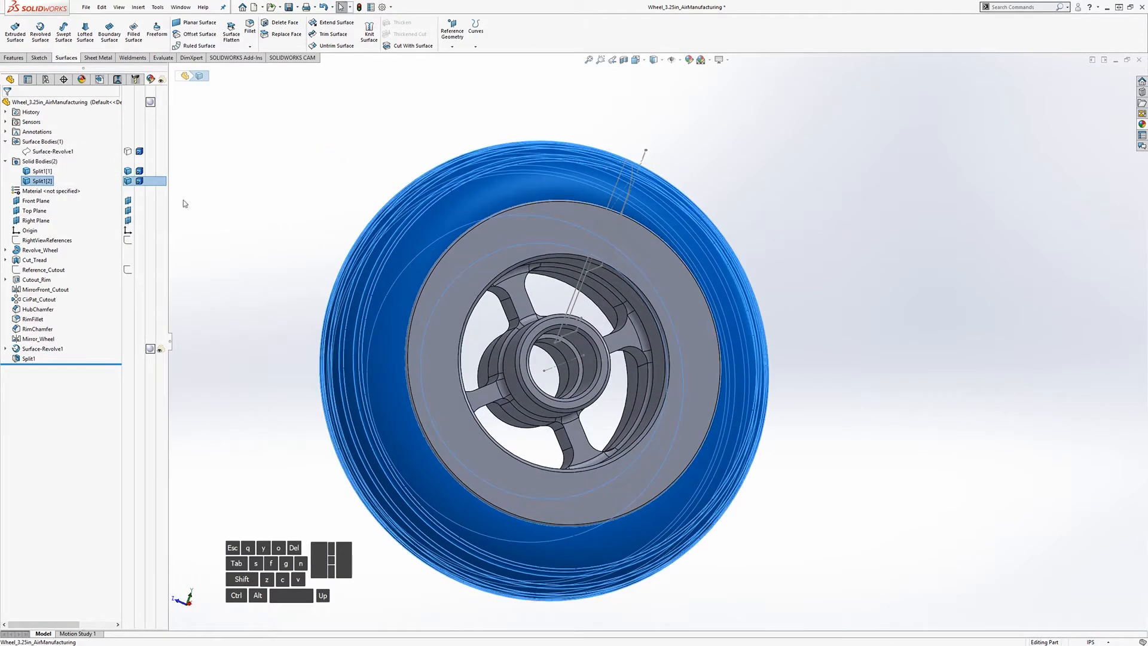
{"action": "left_click", "coordinate": [42, 171]}
{"action": "scroll", "coordinate": [630, 317], "scroll_direction": "down", "scroll_amount": 10}
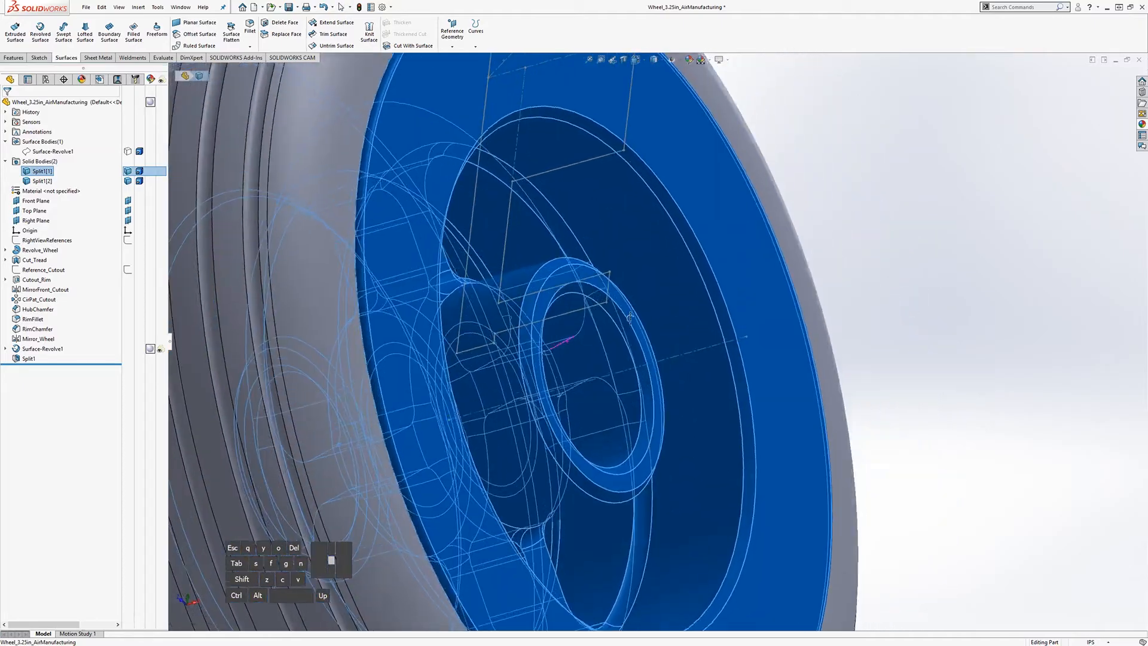
{"action": "middle_click_drag", "start_coordinate": [630, 316], "coordinate": [684, 423]}
{"action": "scroll", "coordinate": [568, 389], "scroll_direction": "up", "scroll_amount": 10}
{"action": "scroll", "coordinate": [569, 353], "scroll_direction": "down", "scroll_amount": 5}
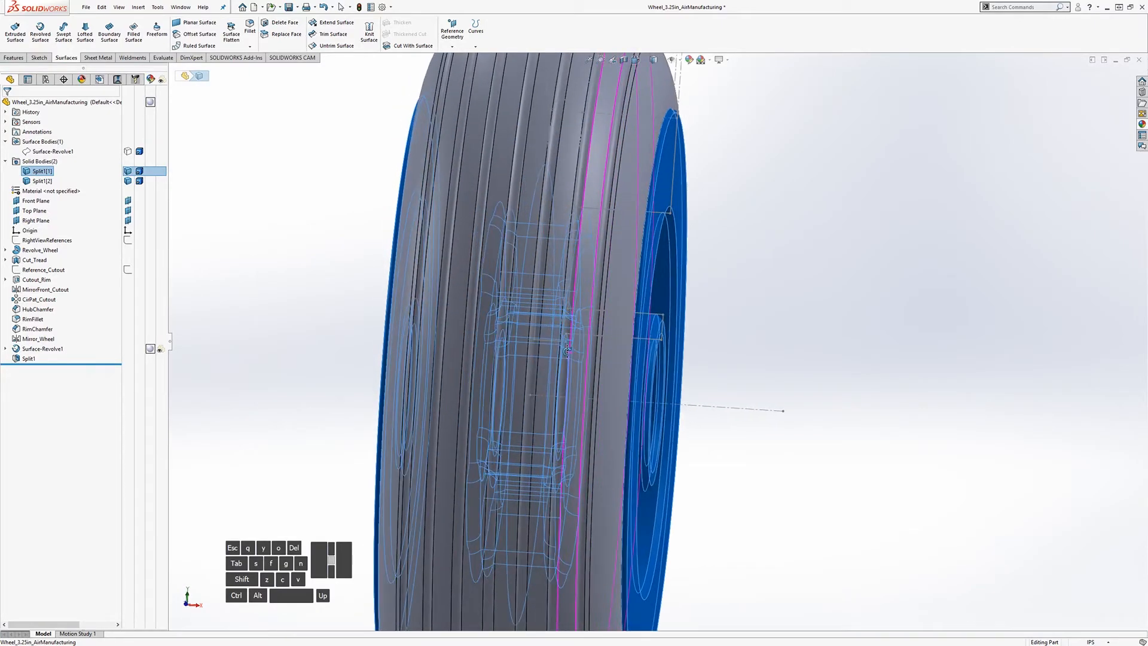
{"action": "middle_click_drag", "start_coordinate": [540, 249], "coordinate": [628, 317]}
{"action": "scroll", "coordinate": [664, 341], "scroll_direction": "up", "scroll_amount": 6}
{"action": "scroll", "coordinate": [712, 456], "scroll_direction": "down", "scroll_amount": 4}
{"action": "middle_click_drag", "start_coordinate": [723, 443], "coordinate": [628, 422]}
{"action": "left_click", "coordinate": [849, 456]}
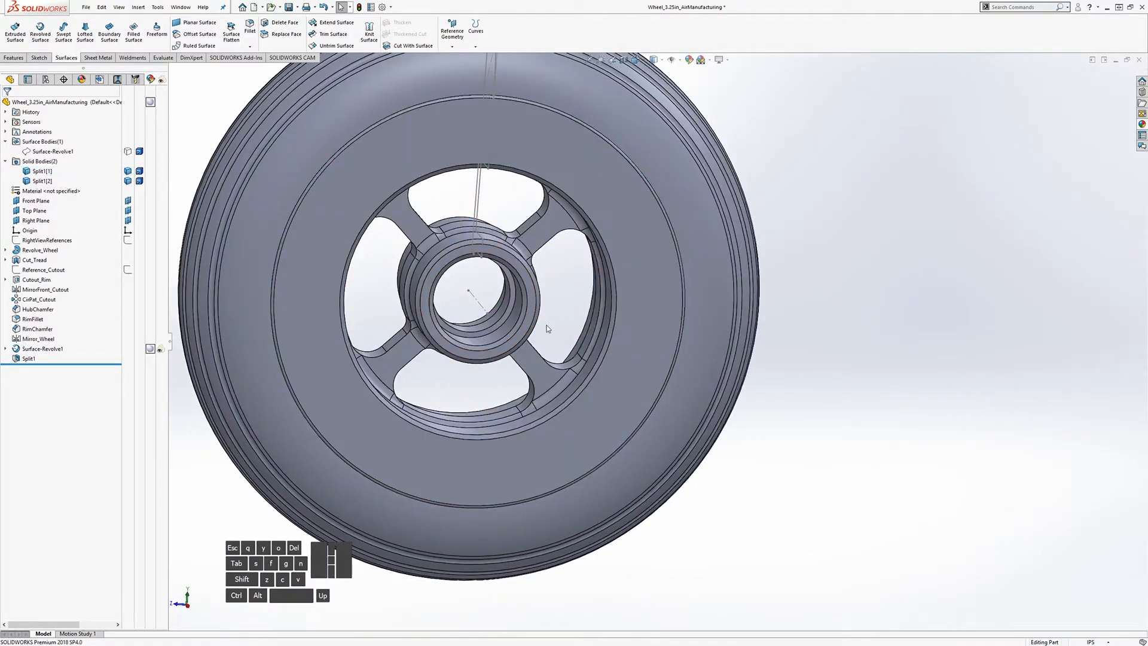
Apply the polished aluminum appearance from the metal/aluminum materials folder to the rim body.
{"action": "scroll", "coordinate": [547, 328], "scroll_direction": "up", "scroll_amount": 5}
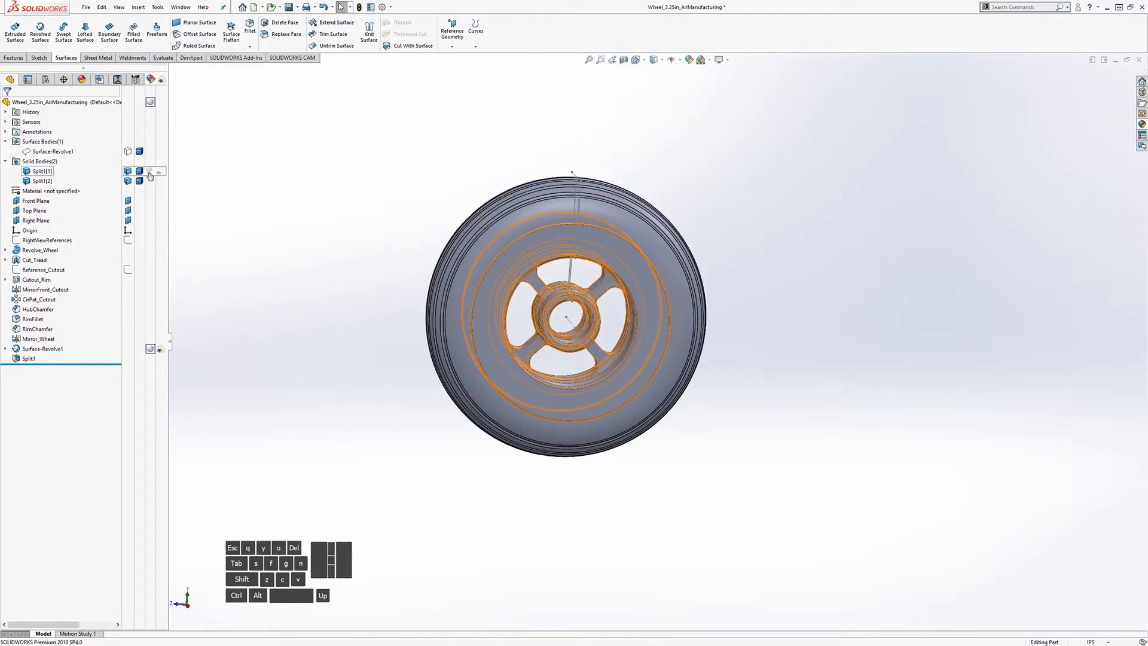
{"action": "left_click", "coordinate": [149, 173]}
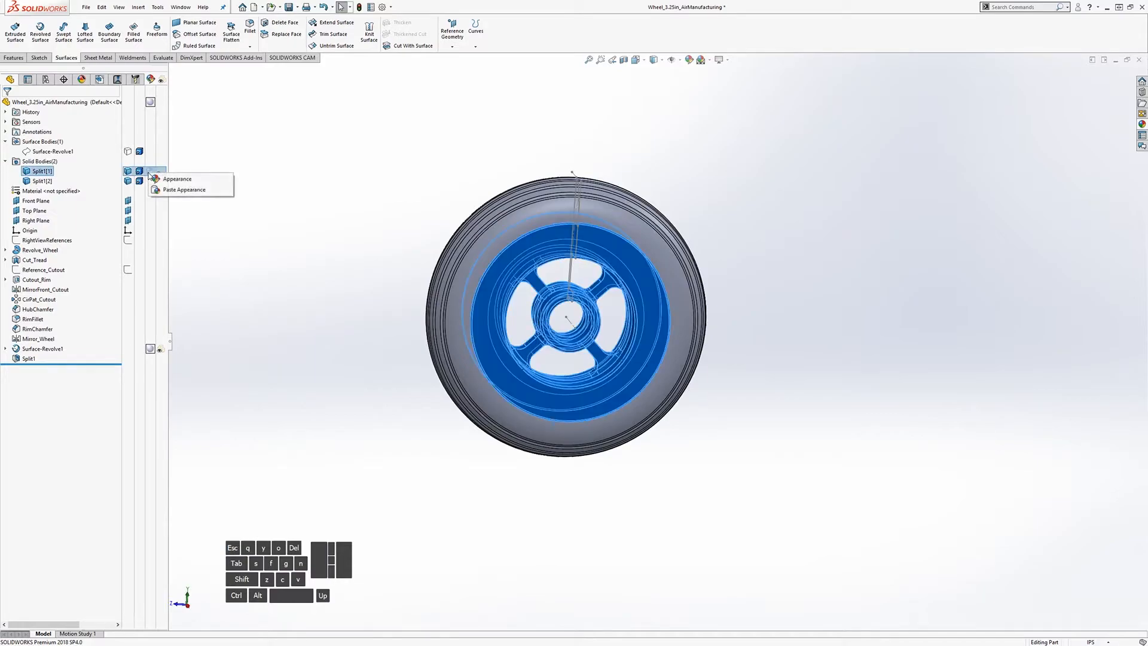
{"action": "left_click", "coordinate": [180, 180]}
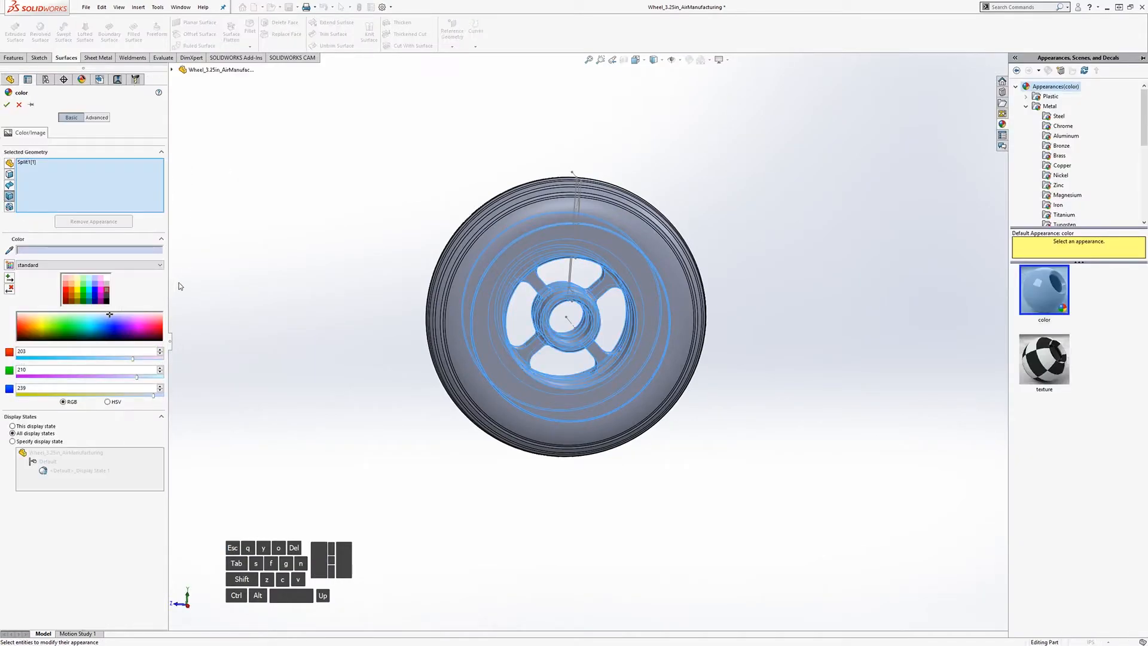
{"action": "left_click", "coordinate": [92, 119]}
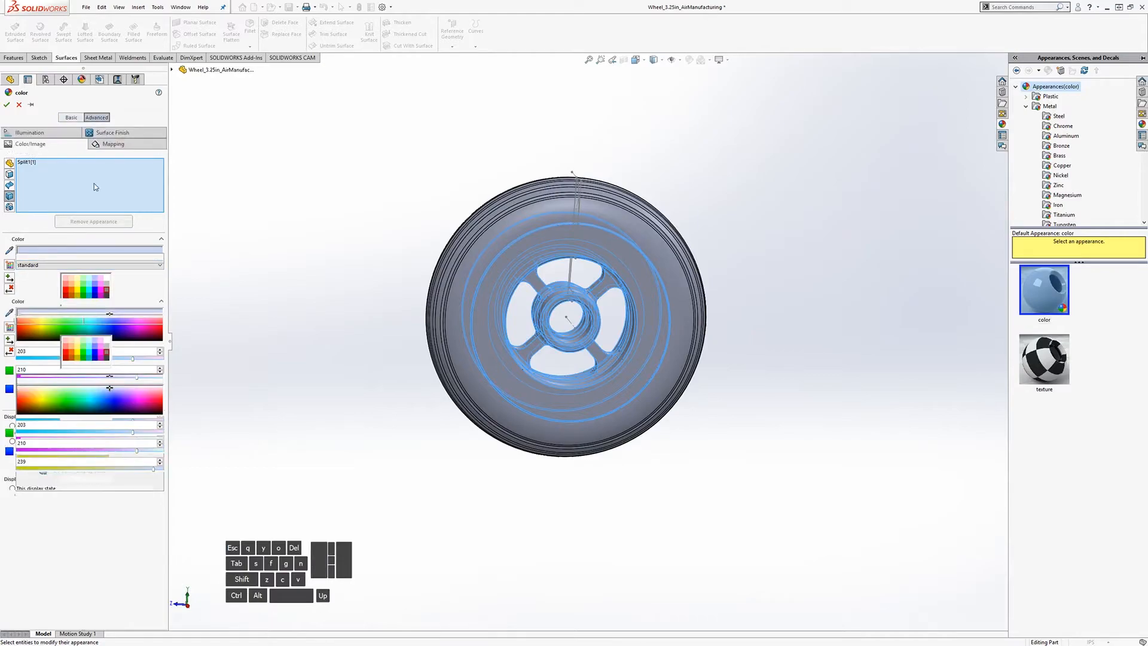
{"action": "left_click", "coordinate": [96, 282]}
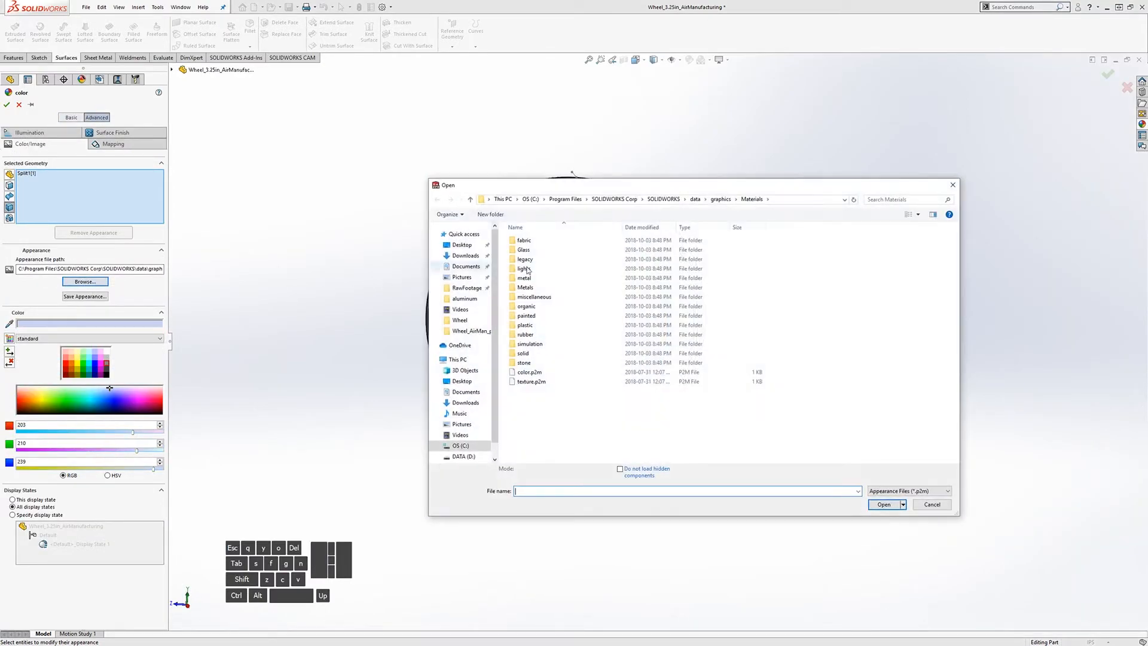
{"action": "left_click", "coordinate": [529, 279]}
{"action": "double_click", "coordinate": [529, 279]}
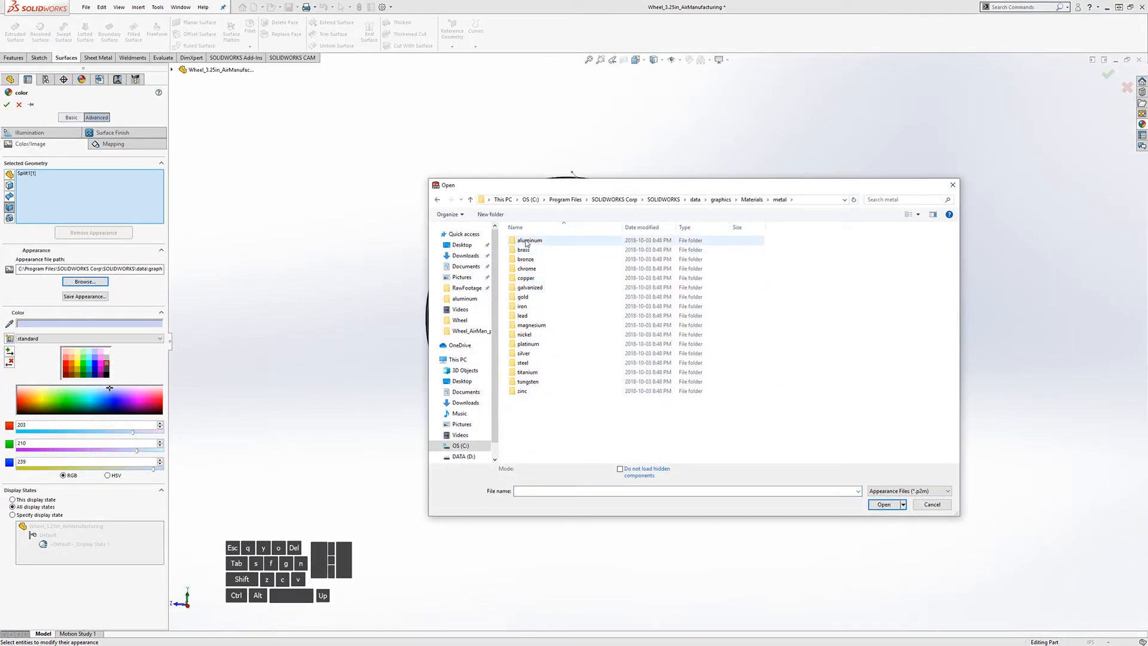
{"action": "double_click", "coordinate": [533, 241]}
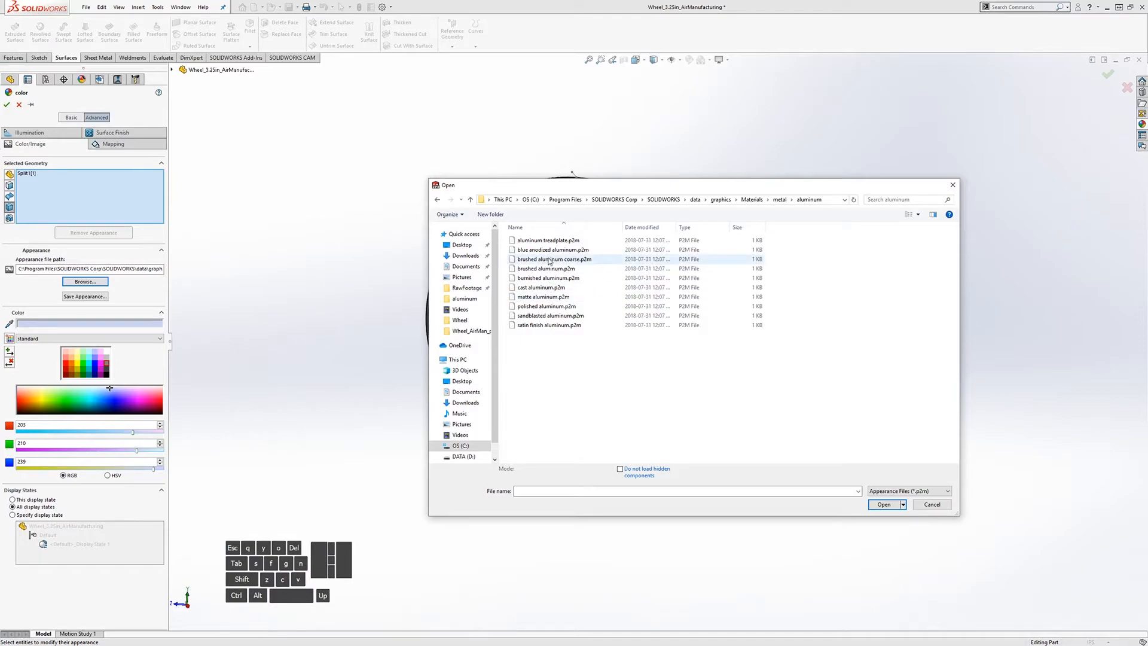
{"action": "left_click", "coordinate": [545, 306]}
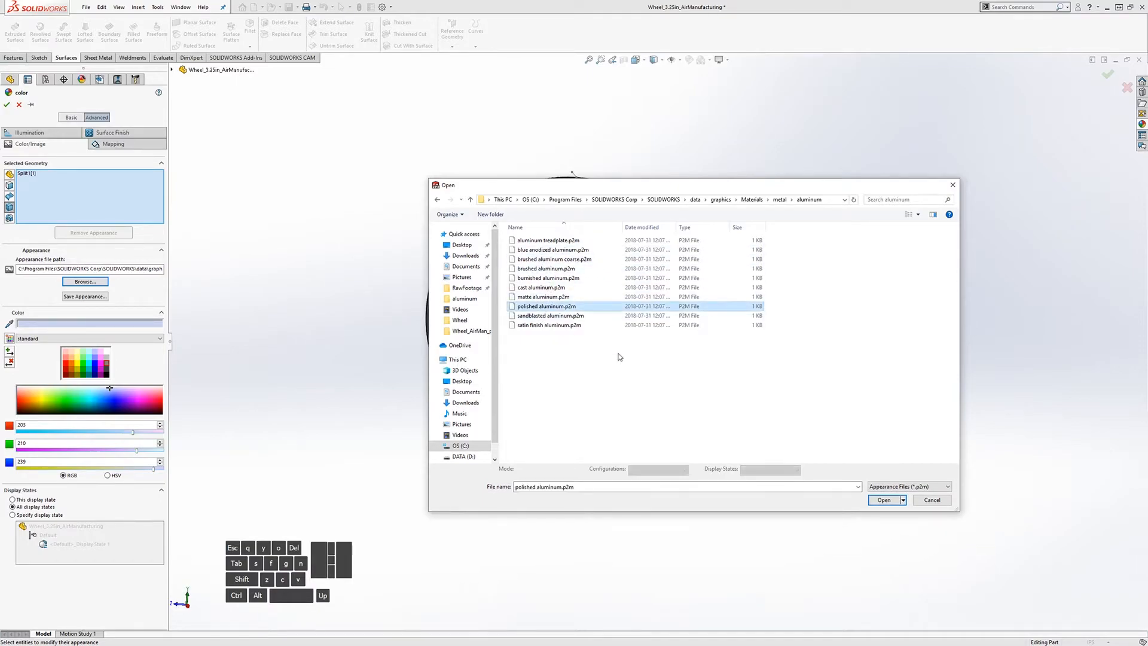
{"action": "left_click", "coordinate": [885, 501]}
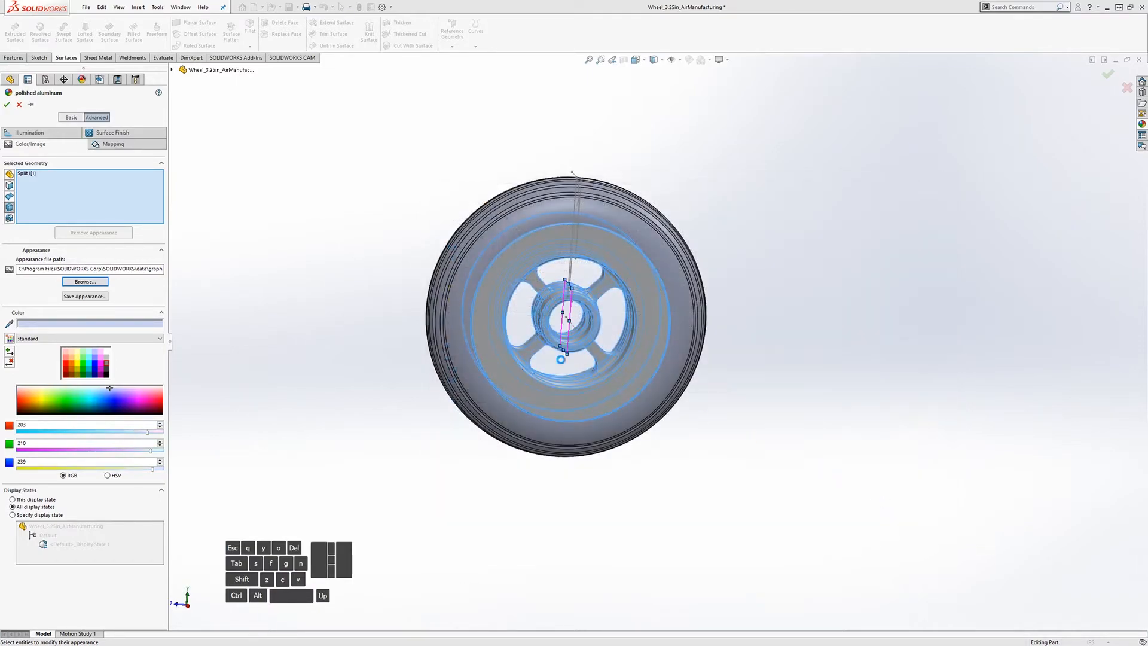
{"action": "left_click", "coordinate": [7, 105]}
Set the tire body's color to gray, RGB 128, 128, 128, and save the part.
{"action": "middle_click_drag", "start_coordinate": [384, 305], "coordinate": [410, 308]}
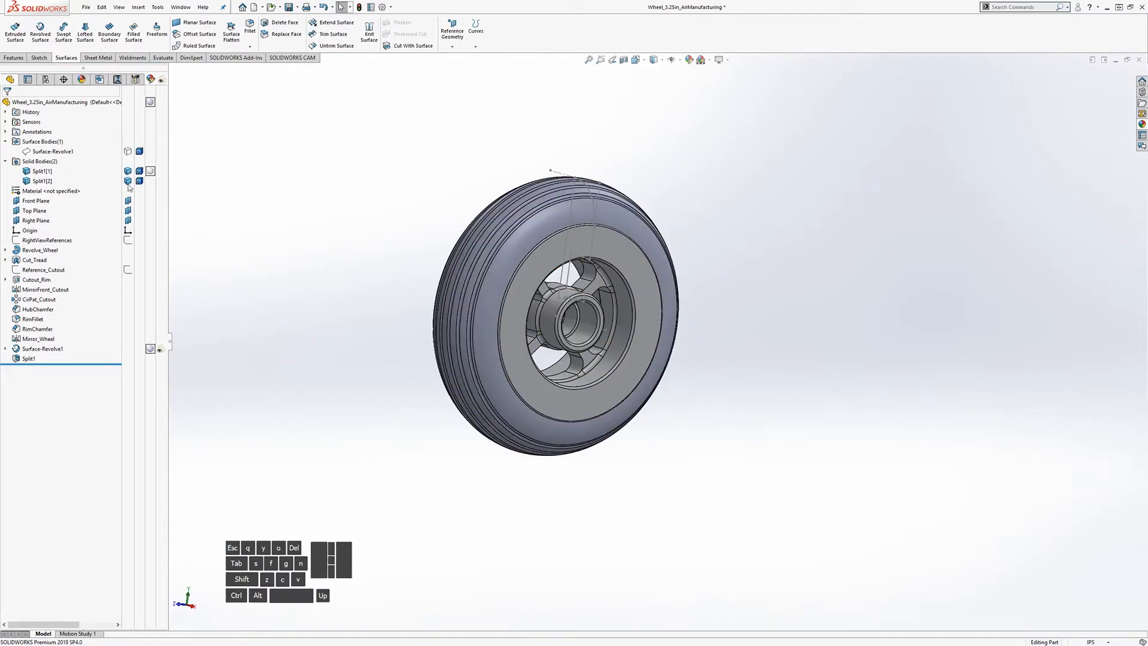
{"action": "left_click", "coordinate": [150, 183]}
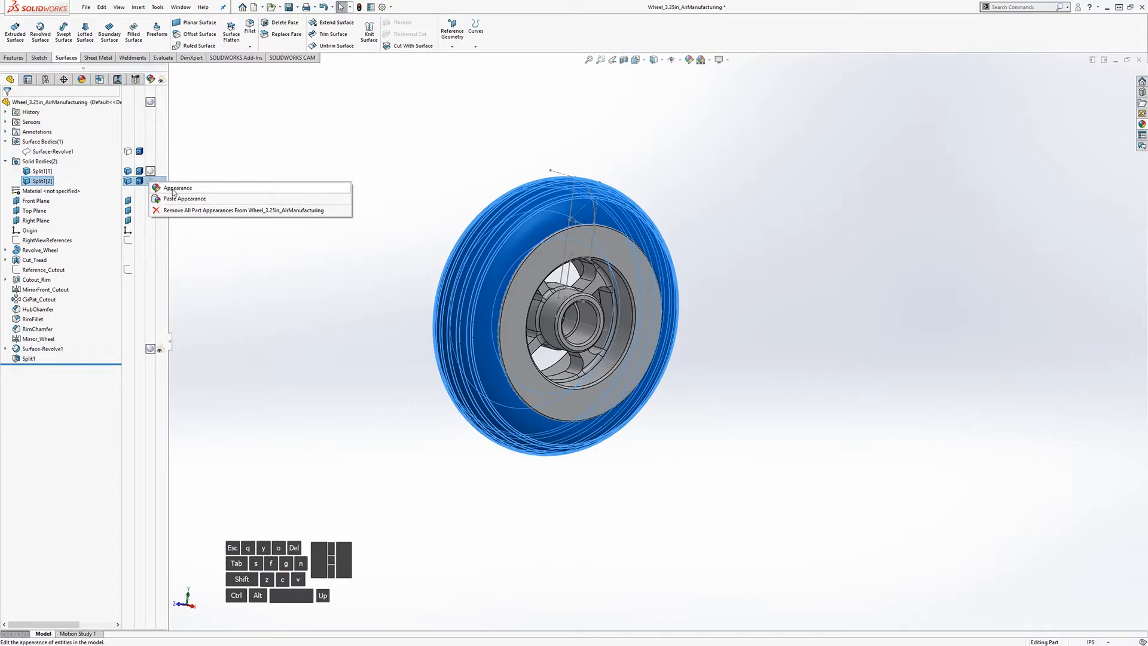
{"action": "left_click", "coordinate": [177, 189]}
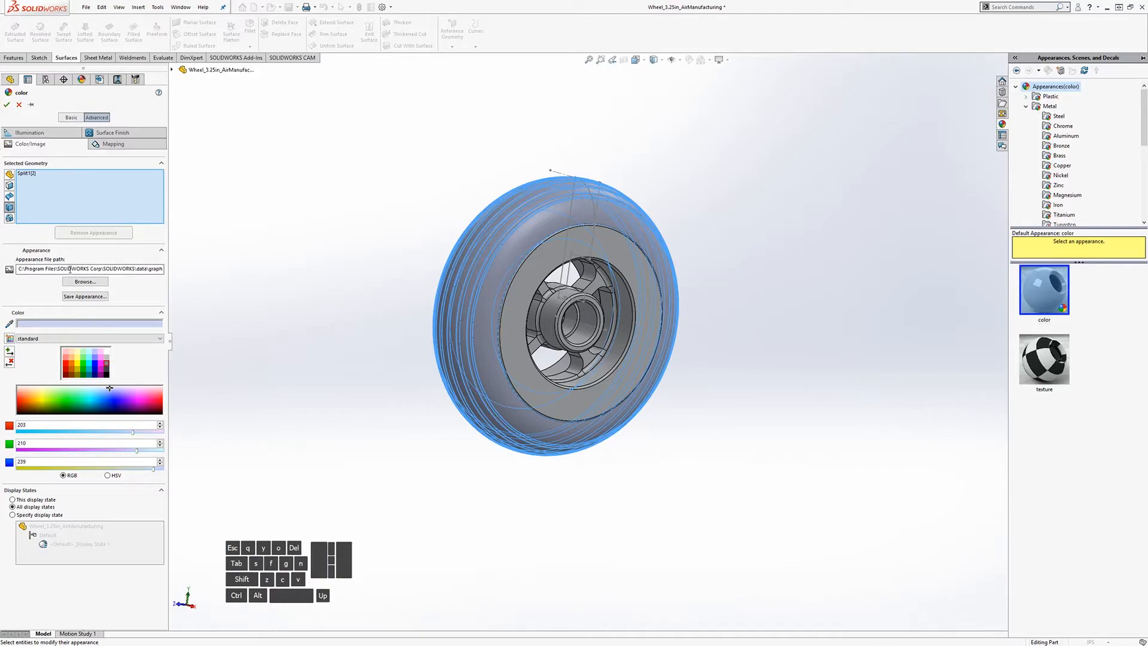
{"action": "left_click", "coordinate": [72, 117]}
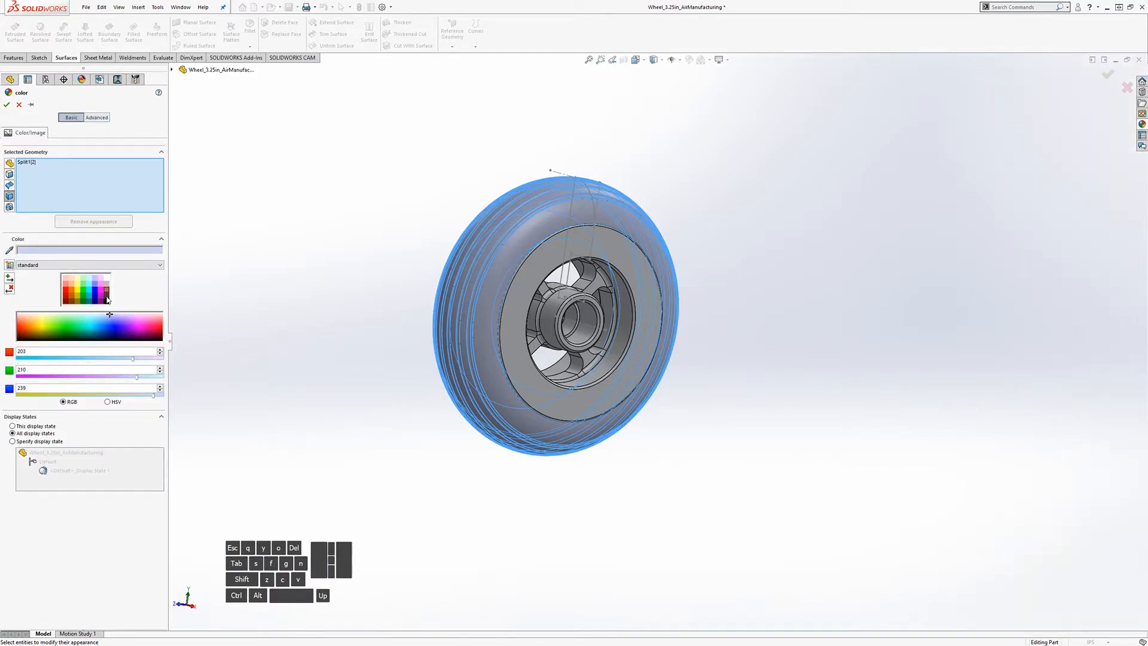
{"action": "left_click", "coordinate": [107, 293]}
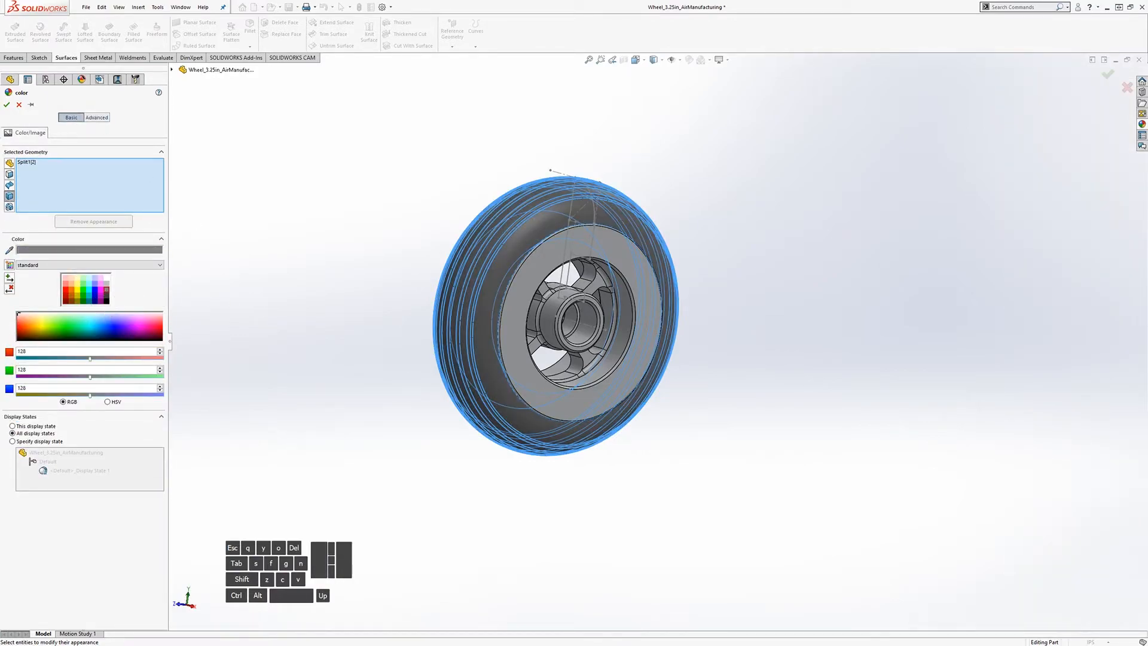
{"action": "left_click", "coordinate": [7, 105]}
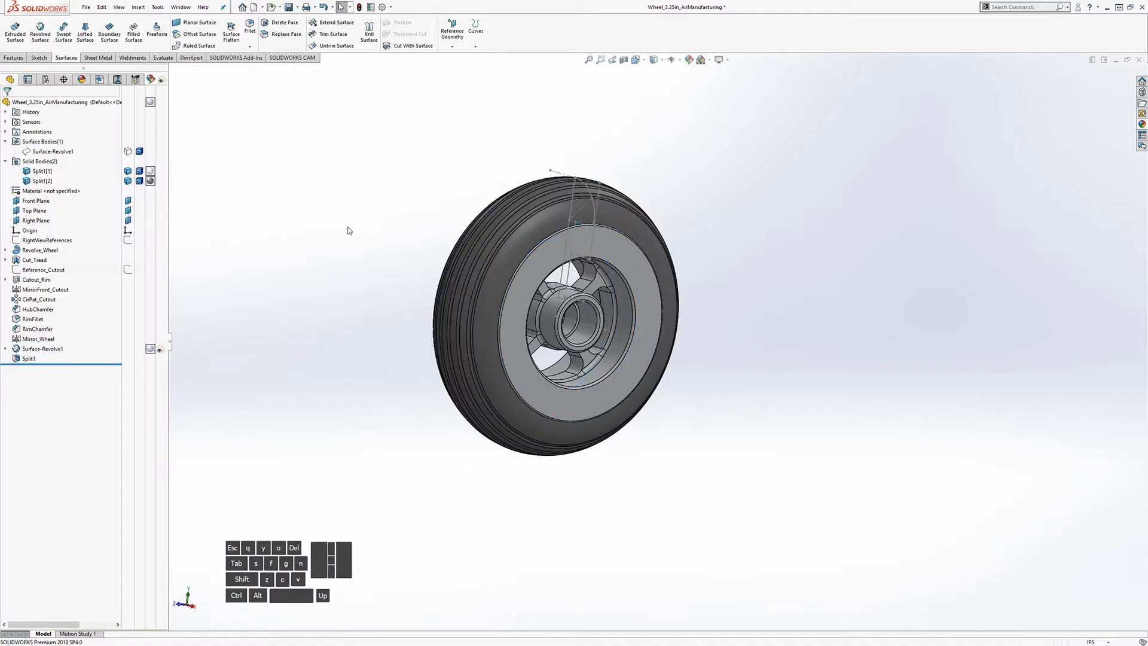
{"action": "middle_click_drag", "start_coordinate": [425, 235], "coordinate": [471, 293]}
{"action": "key", "text": "ctrl+s"}
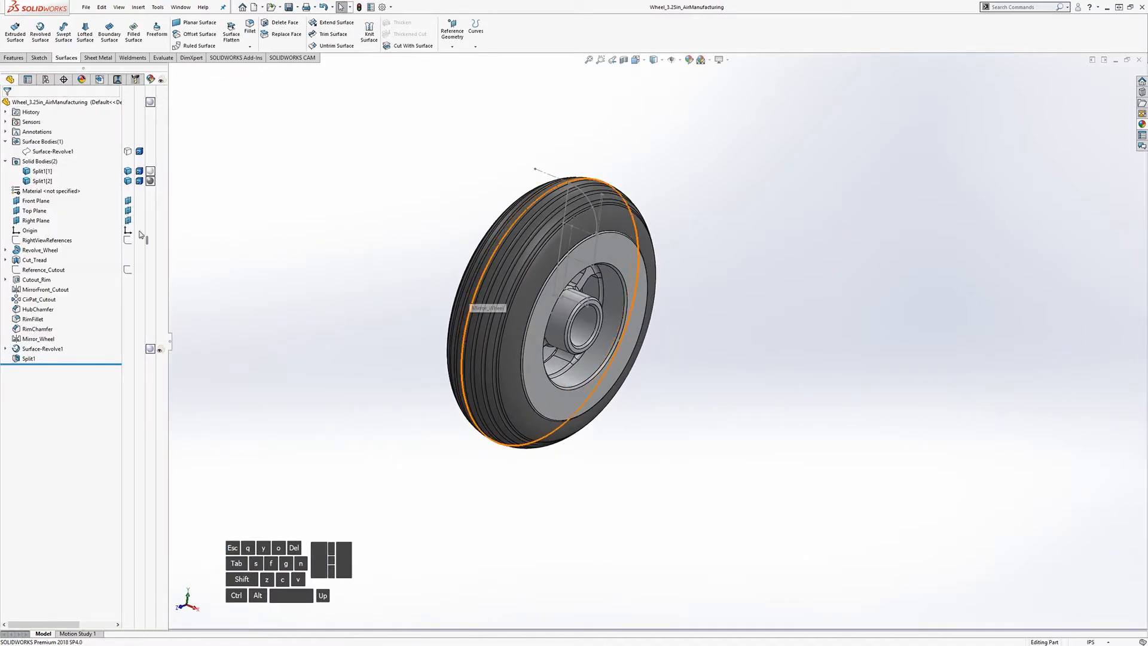
{"action": "right_click", "coordinate": [34, 172]}
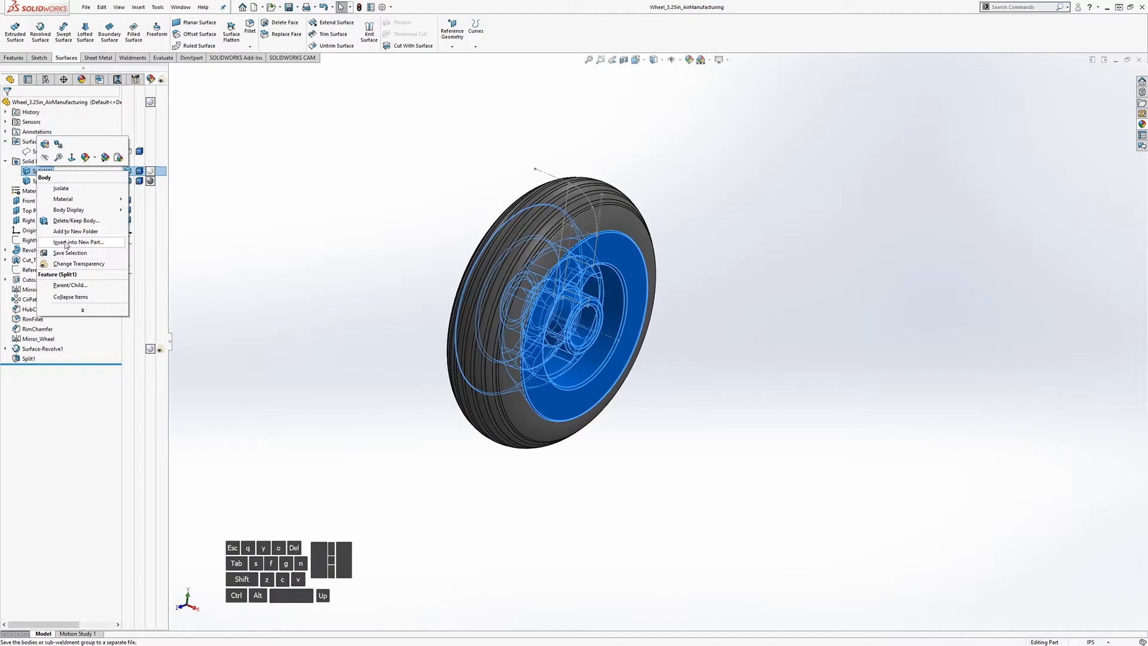
{"action": "mouse_move", "coordinate": [70, 213]}
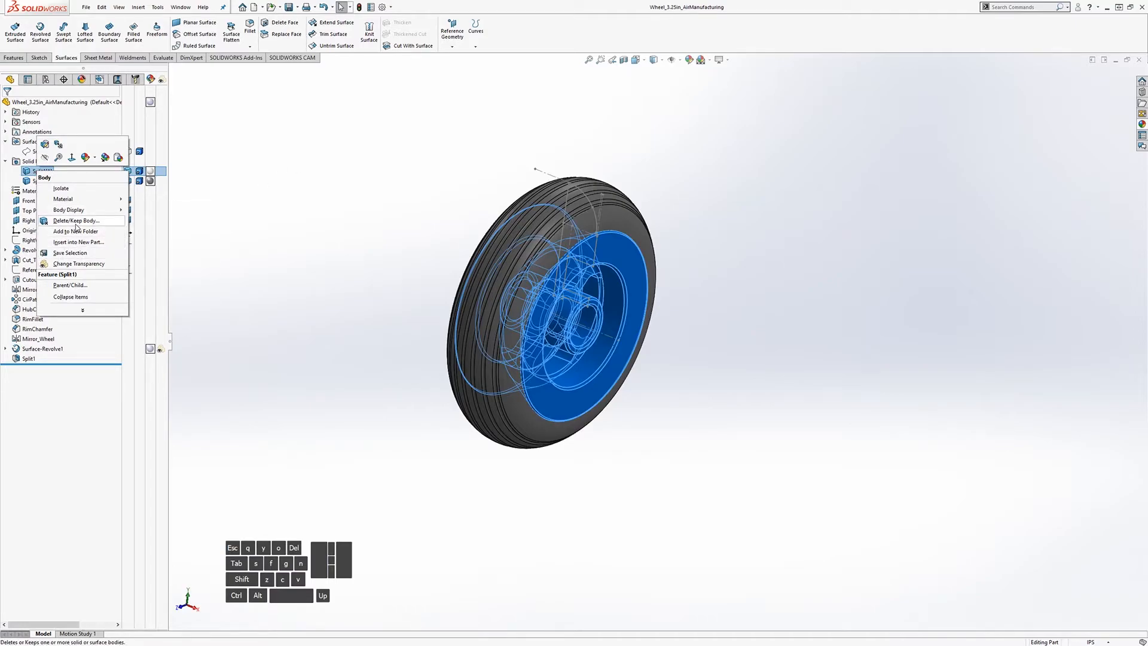
{"action": "left_click", "coordinate": [246, 169]}
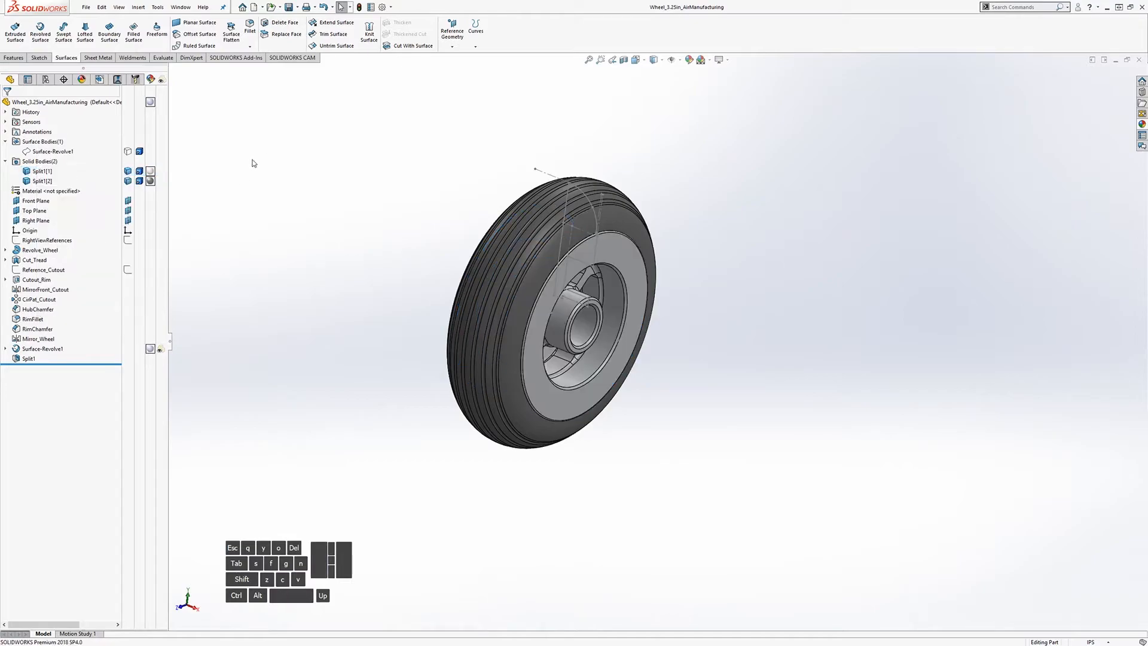
Rename the two solid bodies as Rim and Tire.
{"action": "left_click", "coordinate": [43, 172]}
{"action": "left_click", "coordinate": [43, 171]}
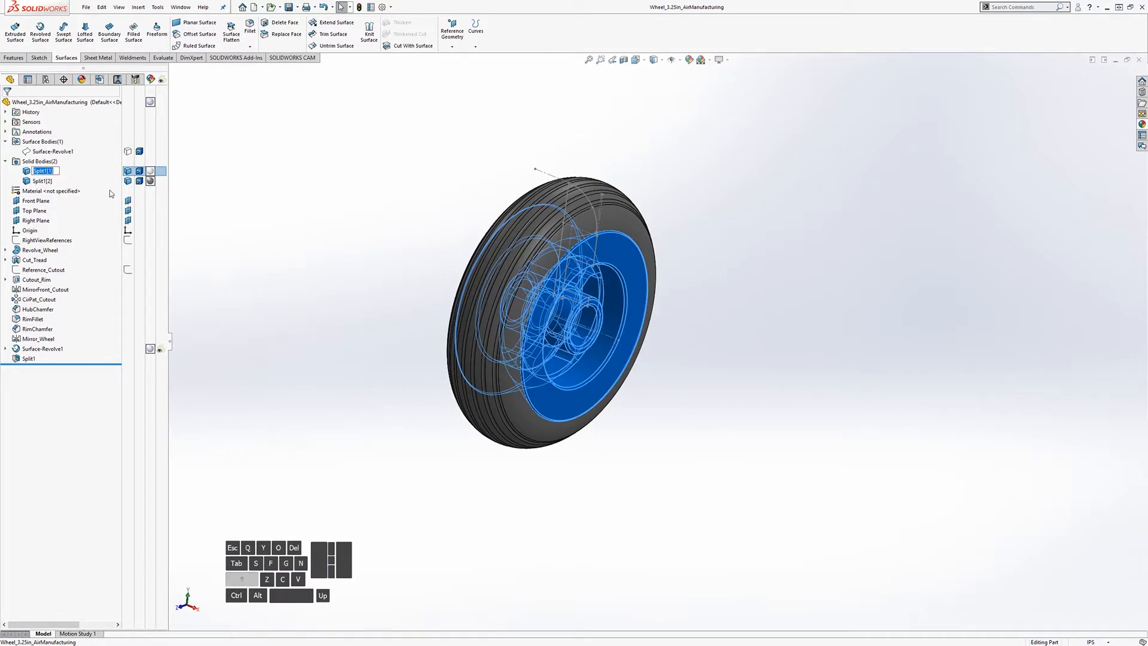
{"action": "type", "text": "Rim"}
{"action": "key", "text": "Return"}
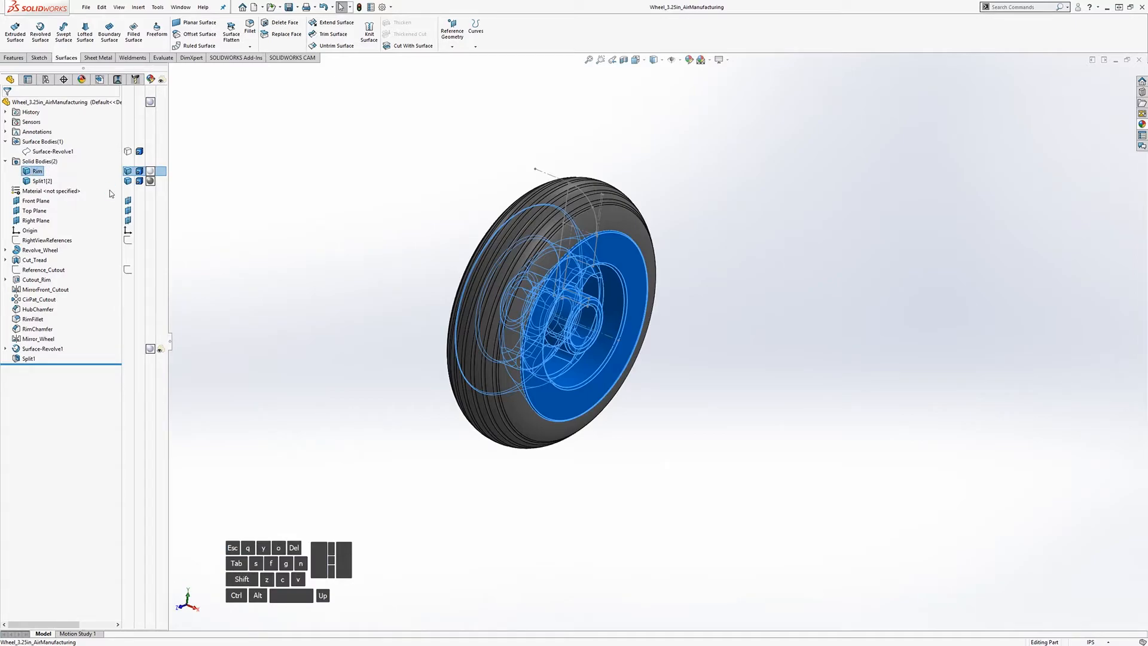
{"action": "double_click", "coordinate": [40, 181]}
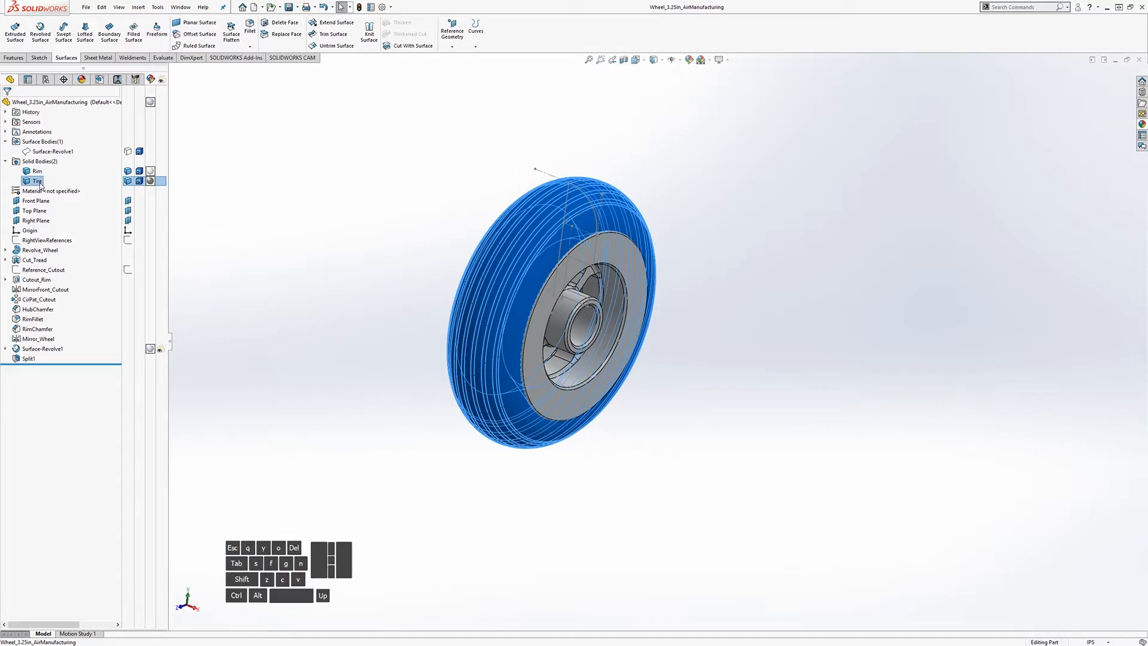
Rename the revolved surface body as TireToRimInterface.
{"action": "double_click", "coordinate": [53, 150]}
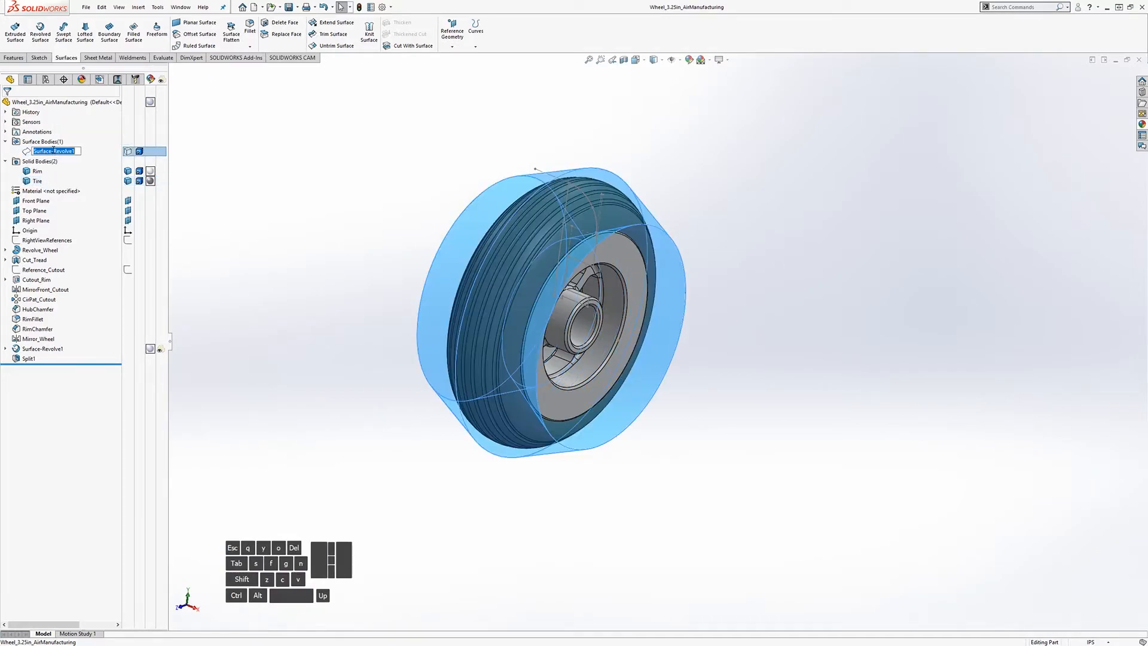
{"action": "type", "text": "TireToRimInterface"}
{"action": "key", "text": "Return"}
{"action": "left_click", "coordinate": [298, 181]}
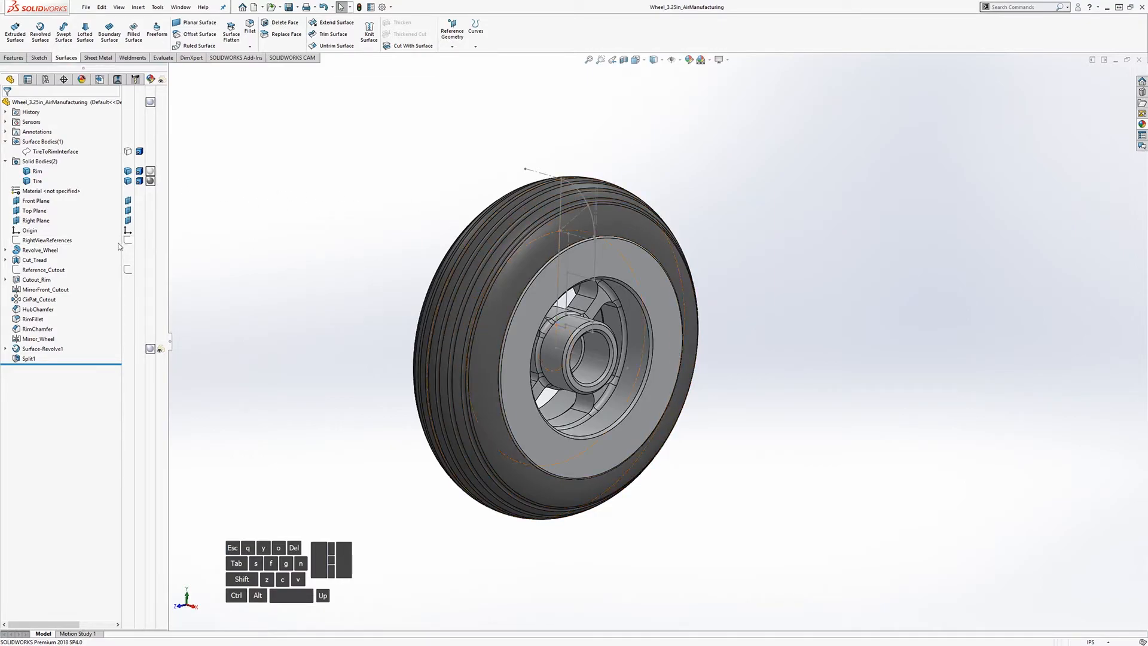
Hide the FrontViewCrossSection sketch of the Revolve_Wheel feature.
{"action": "left_click", "coordinate": [48, 101]}
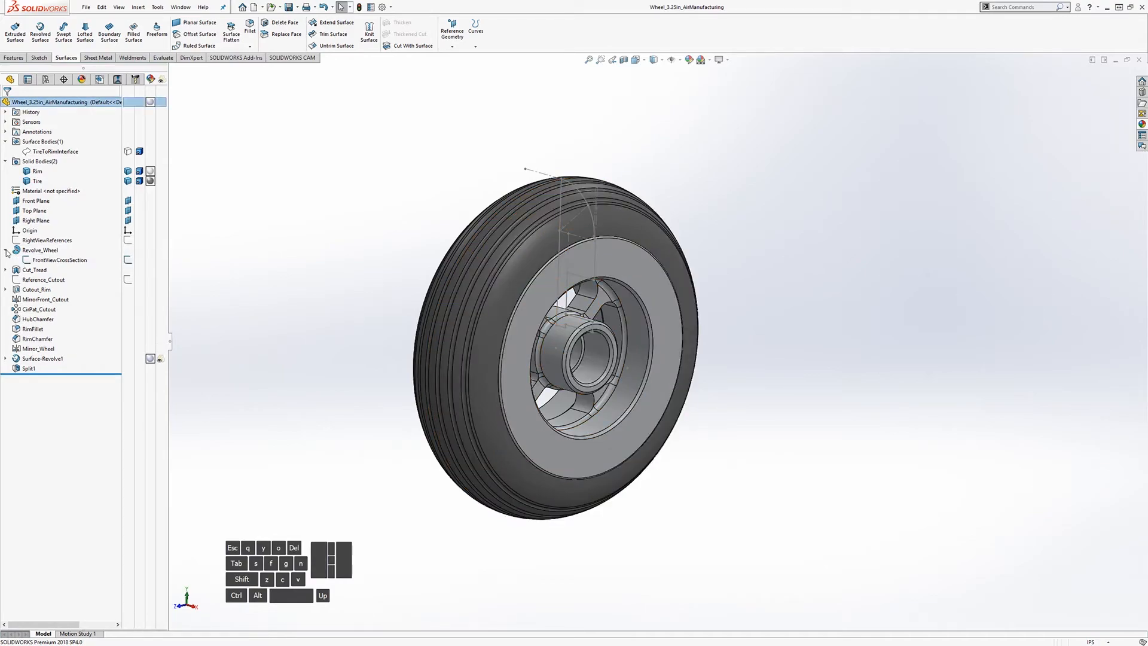
{"action": "right_click", "coordinate": [562, 195]}
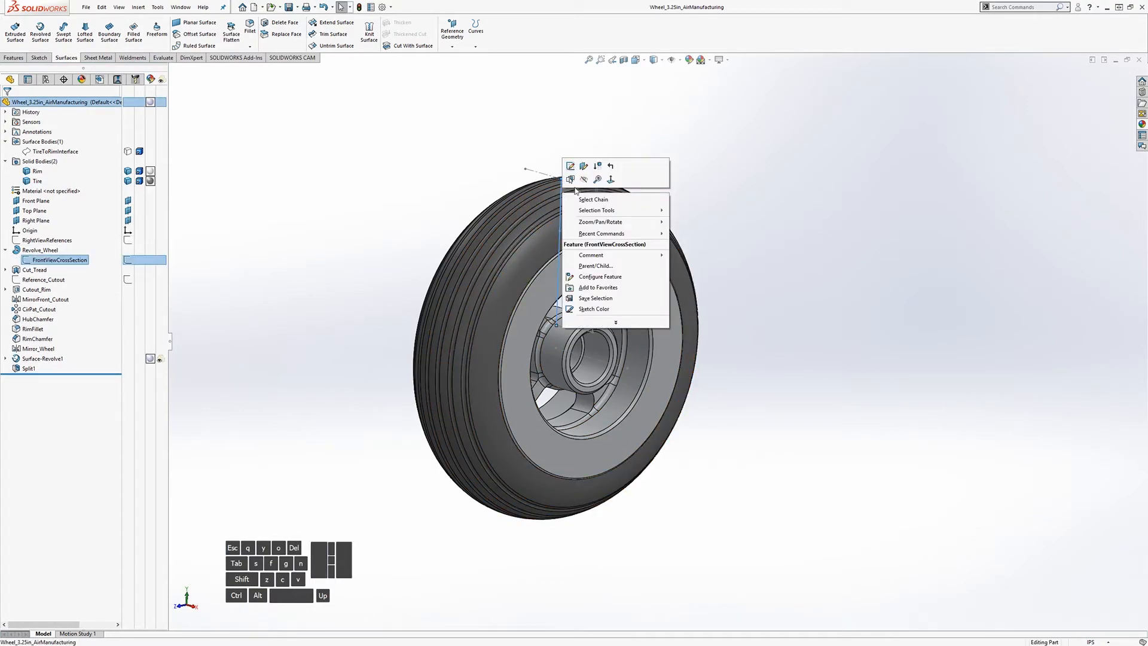
{"action": "left_click", "coordinate": [585, 181]}
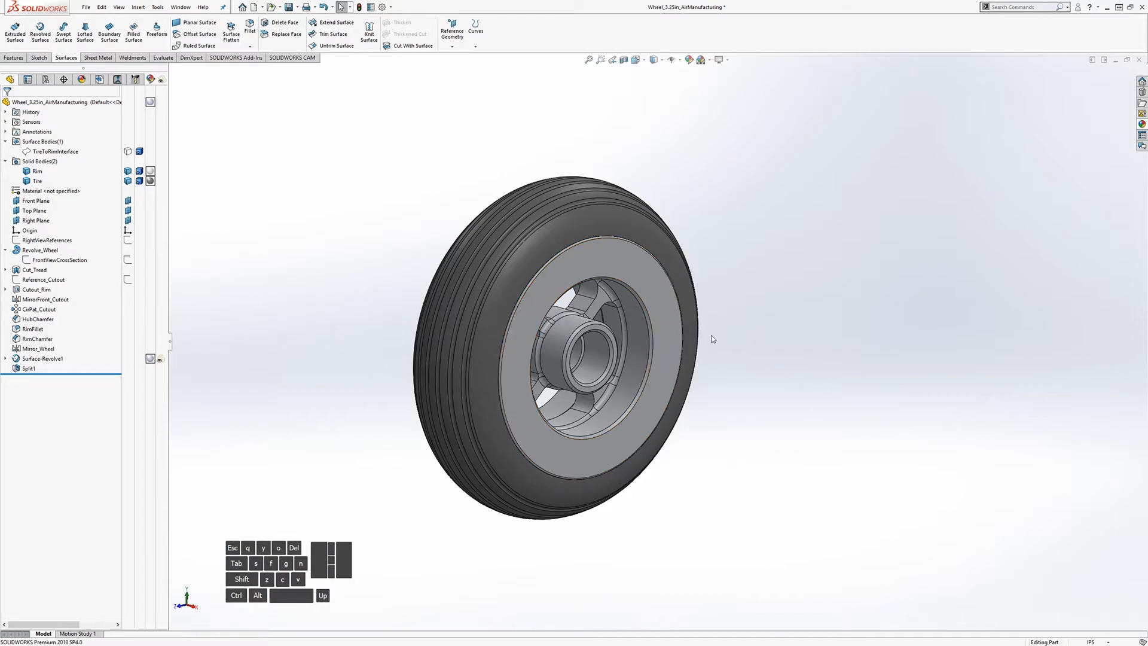
{"action": "scroll", "coordinate": [688, 401], "scroll_direction": "up", "scroll_amount": 4}
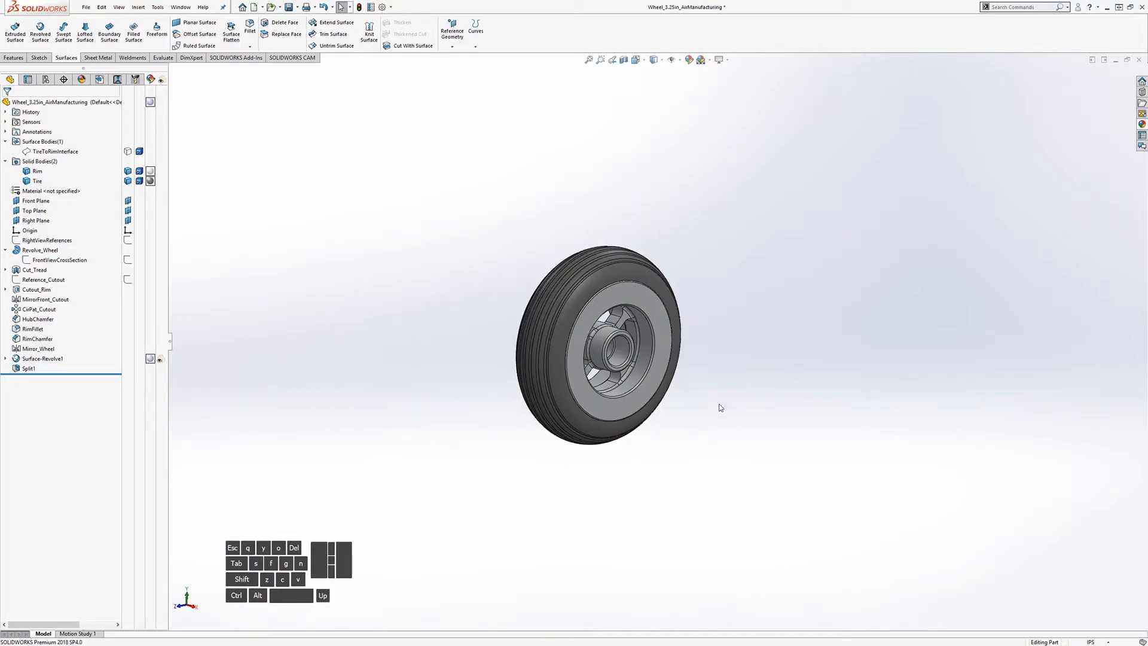
{"action": "scroll", "coordinate": [720, 405], "scroll_direction": "down", "scroll_amount": 3}
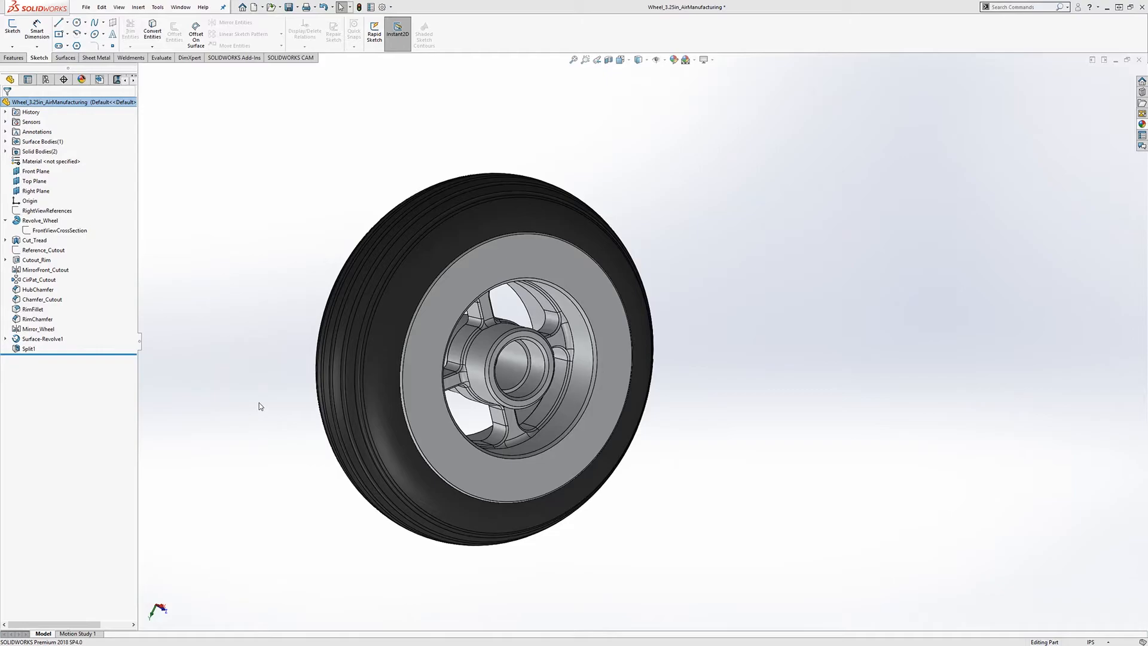
Compare the modeled rim, spokes, hub and tire with the reference photo WheelAlone.JPG.
{"action": "middle_click_drag", "start_coordinate": [249, 415], "coordinate": [241, 374]}
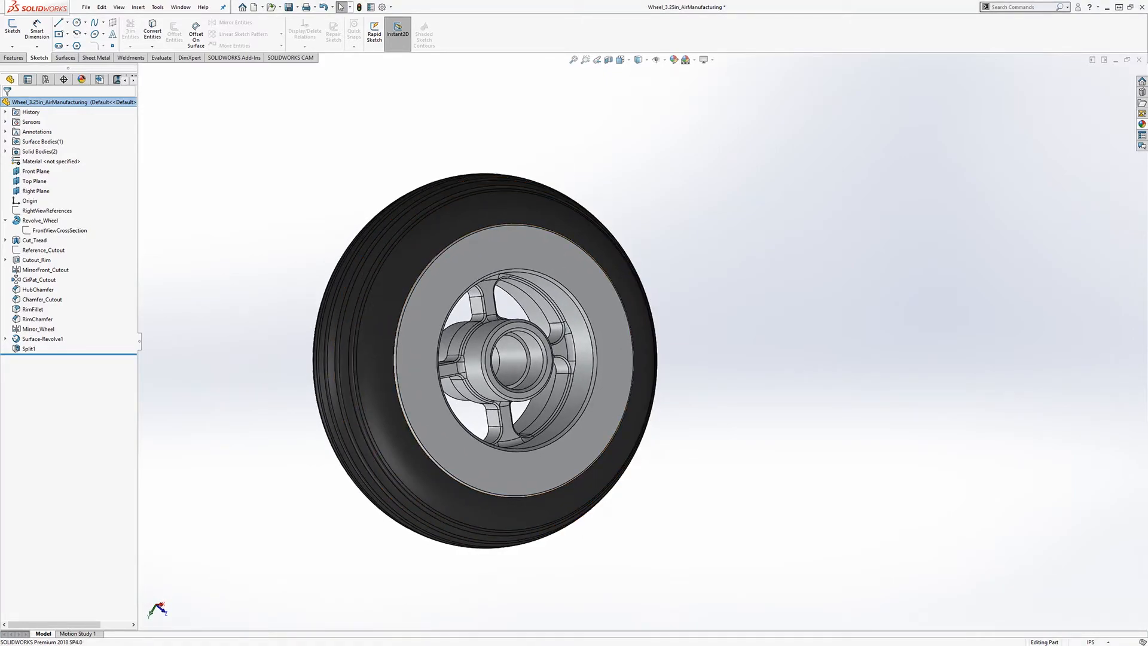
{"action": "key", "text": "alt+Tab"}
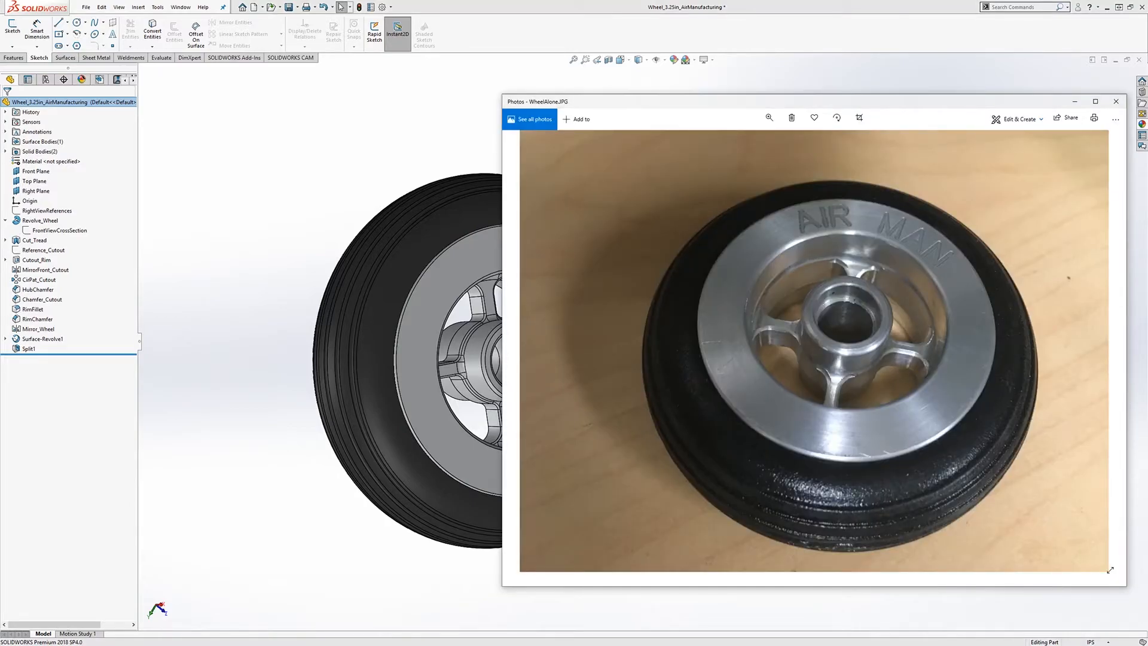
{"action": "key", "text": "alt+Tab"}
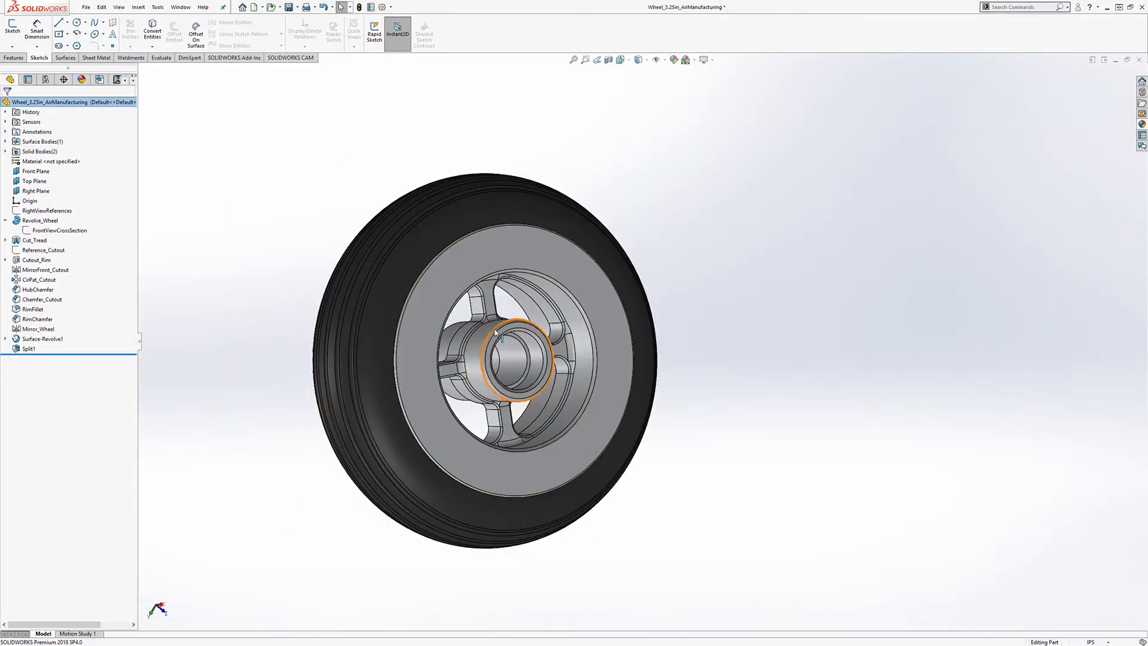
{"action": "scroll", "coordinate": [523, 334], "scroll_direction": "down", "scroll_amount": 5}
{"action": "key", "text": "ctrl+1"}
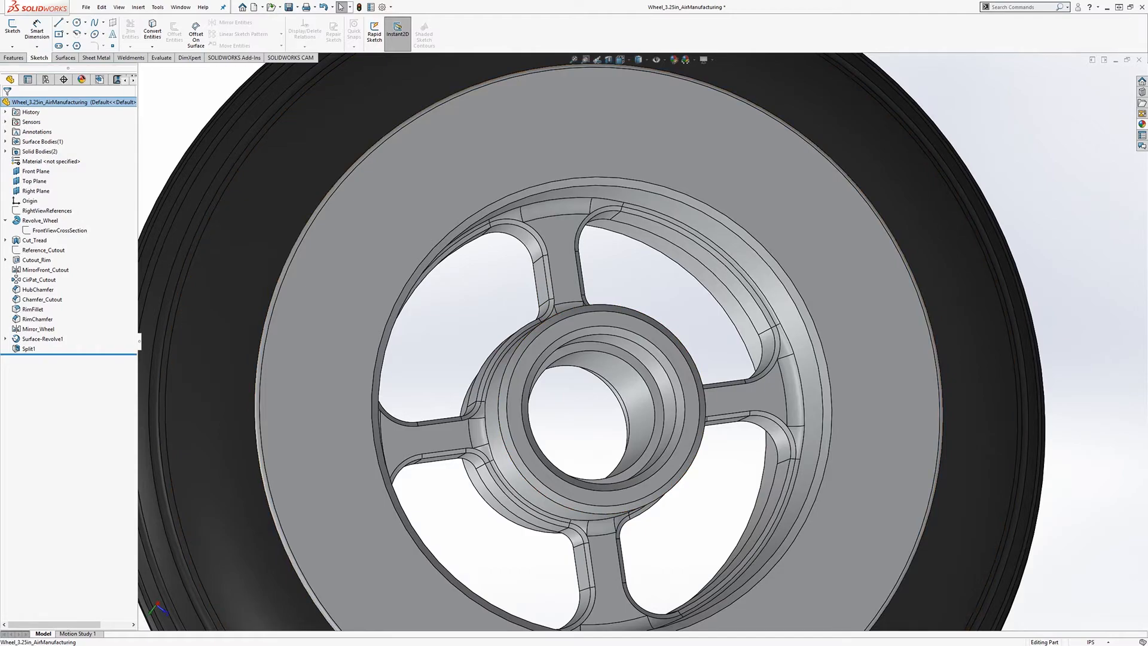
{"action": "key", "text": "alt+Tab"}
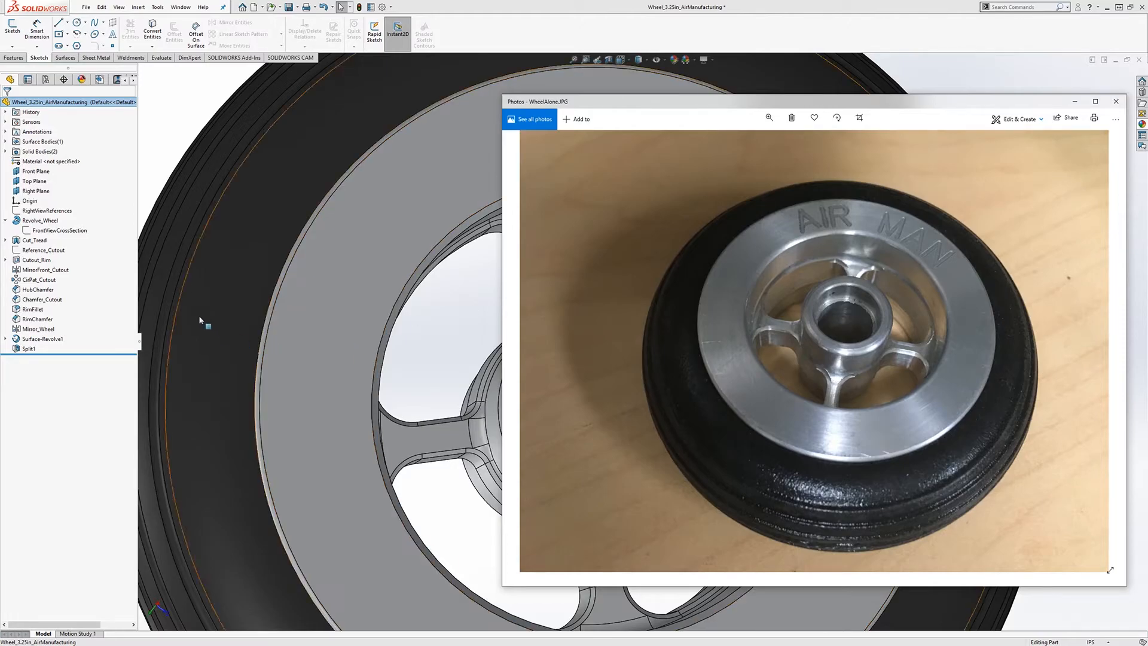
{"action": "key", "text": "alt+Tab"}
{"action": "scroll", "coordinate": [500, 340], "scroll_direction": "up", "scroll_amount": 5}
{"action": "middle_click_drag", "start_coordinate": [485, 327], "coordinate": [610, 287]}
{"action": "scroll", "coordinate": [610, 288], "scroll_direction": "down", "scroll_amount": 4}
{"action": "scroll", "coordinate": [604, 323], "scroll_direction": "up", "scroll_amount": 6}
{"action": "scroll", "coordinate": [585, 374], "scroll_direction": "down", "scroll_amount": 6}
{"action": "scroll", "coordinate": [585, 373], "scroll_direction": "up", "scroll_amount": 2}
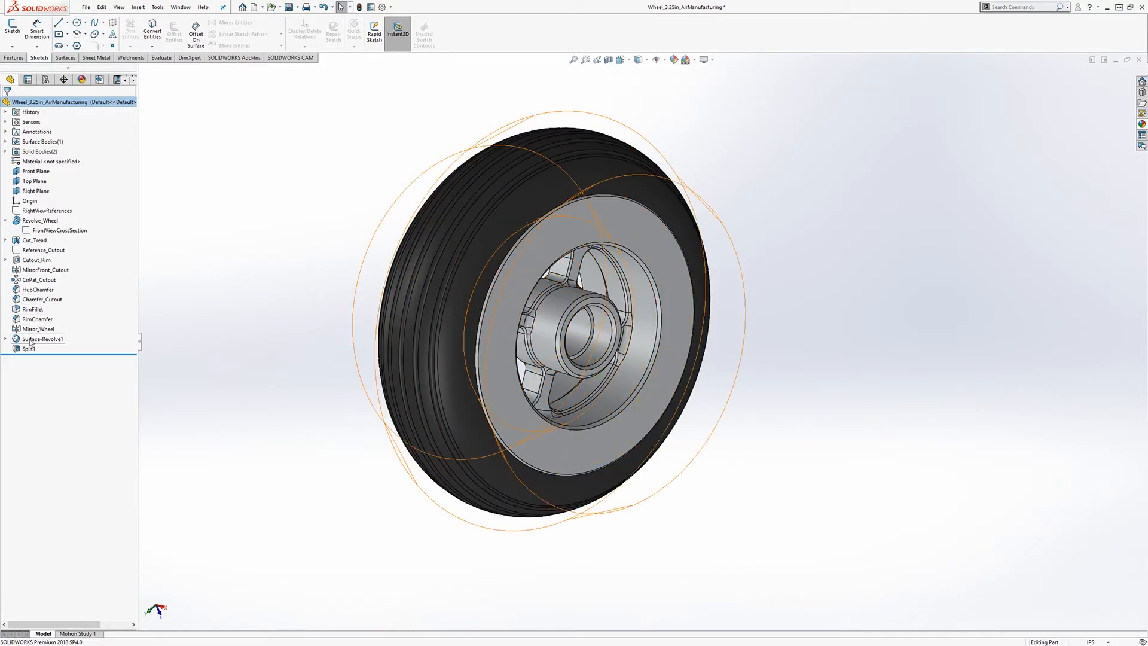
Open the profile sketch of the Surface-Revolve1 feature for editing.
{"action": "left_click", "coordinate": [5, 338]}
{"action": "left_click", "coordinate": [41, 348]}
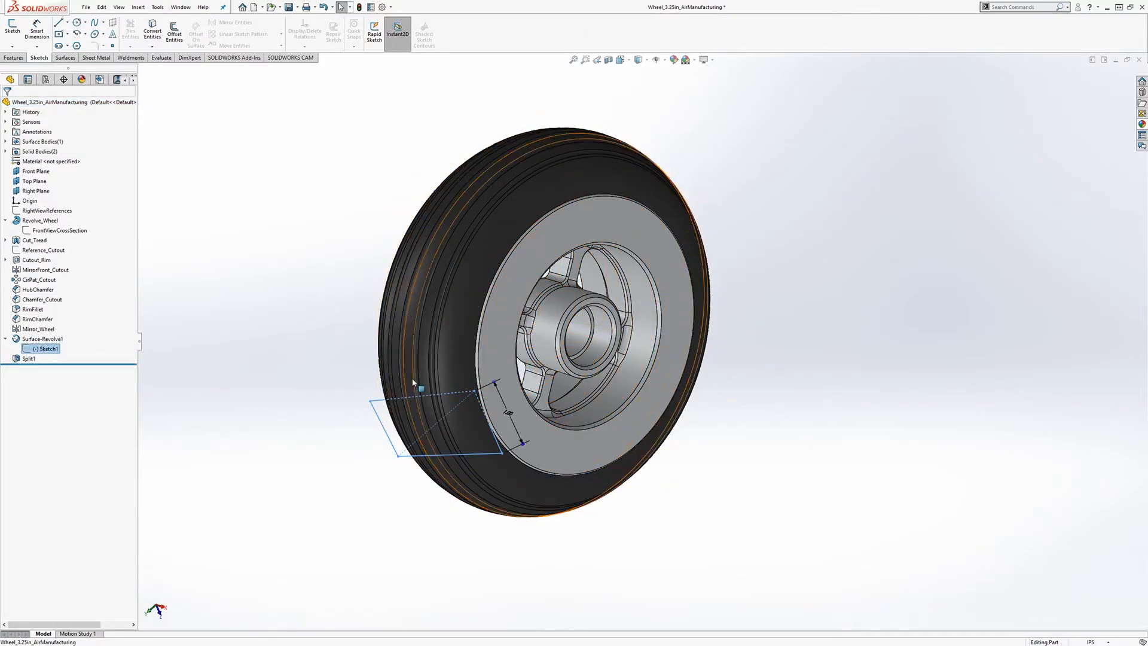
{"action": "mouse_move", "coordinate": [389, 382]}
{"action": "middle_mouse_down"}
{"action": "mouse_move", "coordinate": [417, 366]}
{"action": "mouse_move", "coordinate": [464, 569]}
{"action": "mouse_move", "coordinate": [620, 347]}
{"action": "middle_mouse_up"}
{"action": "scroll", "coordinate": [559, 227], "scroll_direction": "down", "scroll_amount": 1}
{"action": "middle_click_drag", "start_coordinate": [551, 227], "coordinate": [315, 325]}
{"action": "scroll", "coordinate": [685, 251], "scroll_direction": "down", "scroll_amount": 1}
{"action": "mouse_move", "coordinate": [685, 251]}
{"action": "middle_mouse_down"}
{"action": "mouse_move", "coordinate": [600, 317]}
{"action": "mouse_move", "coordinate": [627, 318]}
{"action": "middle_mouse_up"}
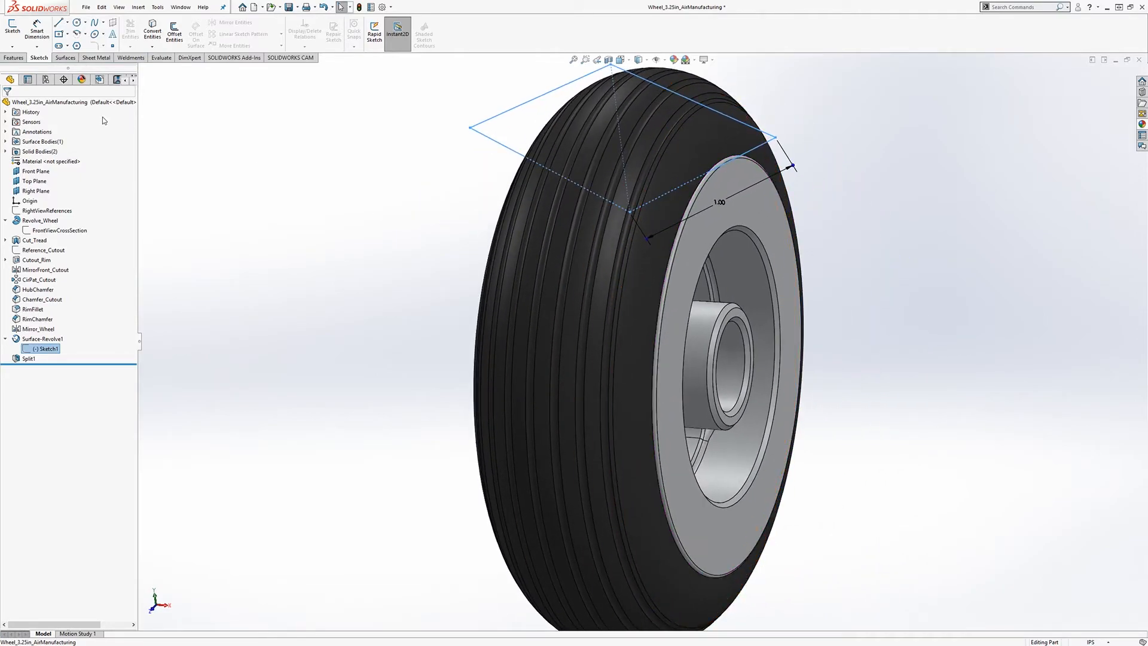
{"action": "left_click", "coordinate": [12, 29]}
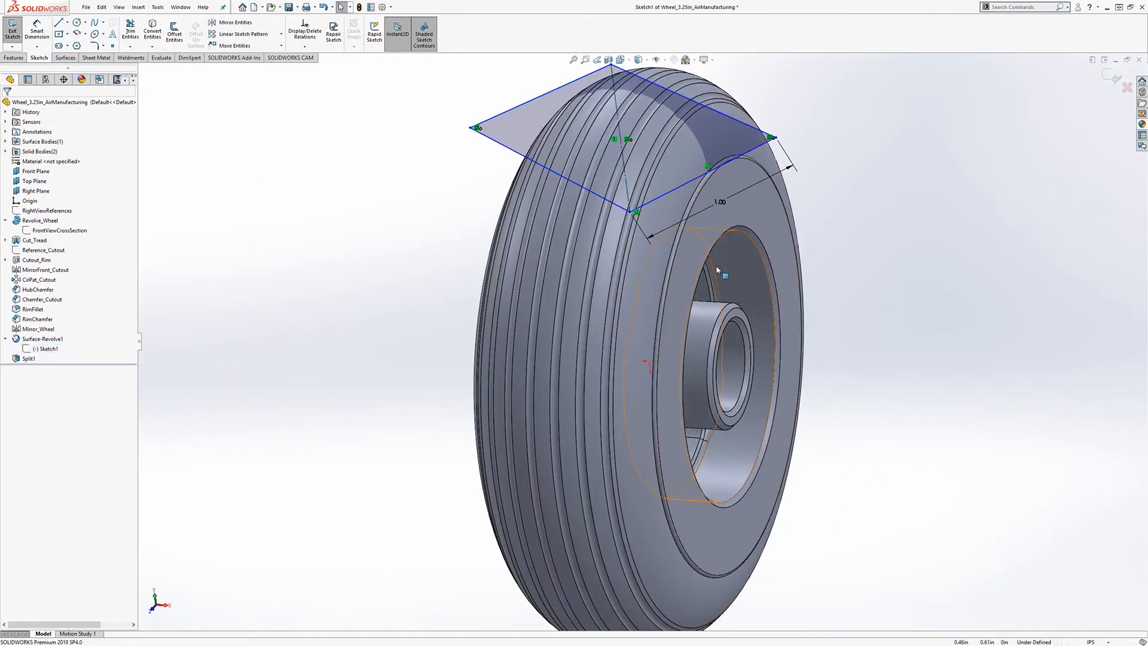
Show the FrontViewCrossSection sketch as a reference for the surface profile.
{"action": "scroll", "coordinate": [743, 167], "scroll_direction": "down", "scroll_amount": 3}
{"action": "scroll", "coordinate": [753, 163], "scroll_direction": "down", "scroll_amount": 3}
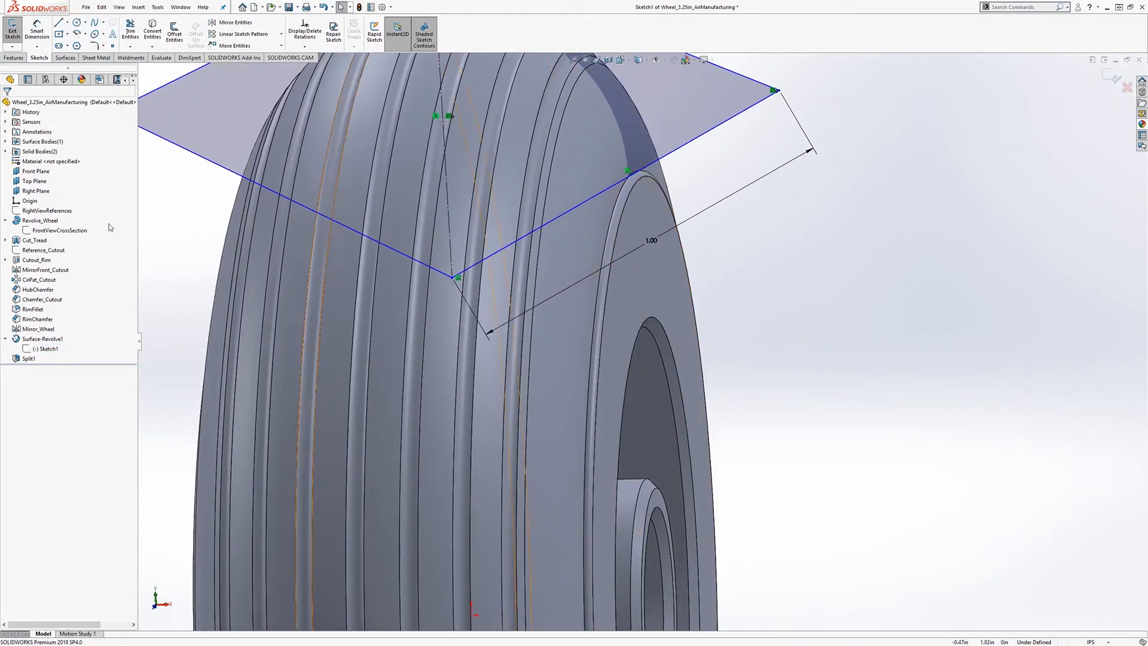
{"action": "right_click", "coordinate": [36, 232]}
{"action": "left_click", "coordinate": [41, 218]}
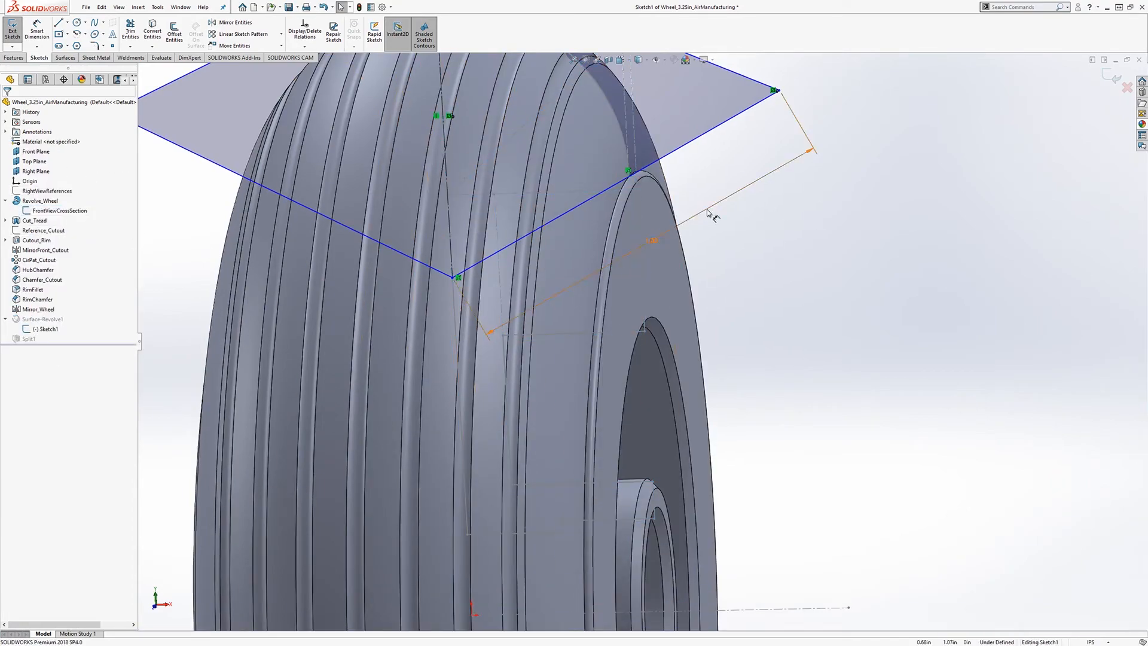
Add a tangent relation between the 1.00 in profile line and the rim-edge arc of the FrontViewCrossSection sketch.
{"action": "scroll", "coordinate": [561, 399], "scroll_direction": "down", "scroll_amount": 5}
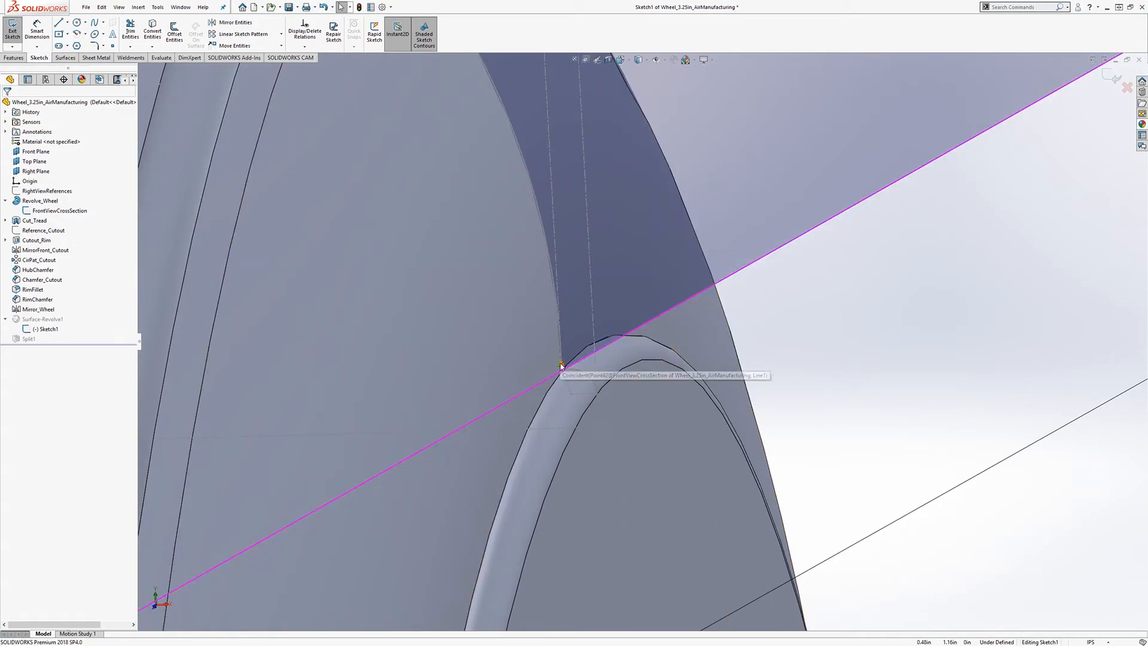
{"action": "left_click", "coordinate": [577, 366]}
{"action": "scroll", "coordinate": [603, 381], "scroll_direction": "down", "scroll_amount": 2}
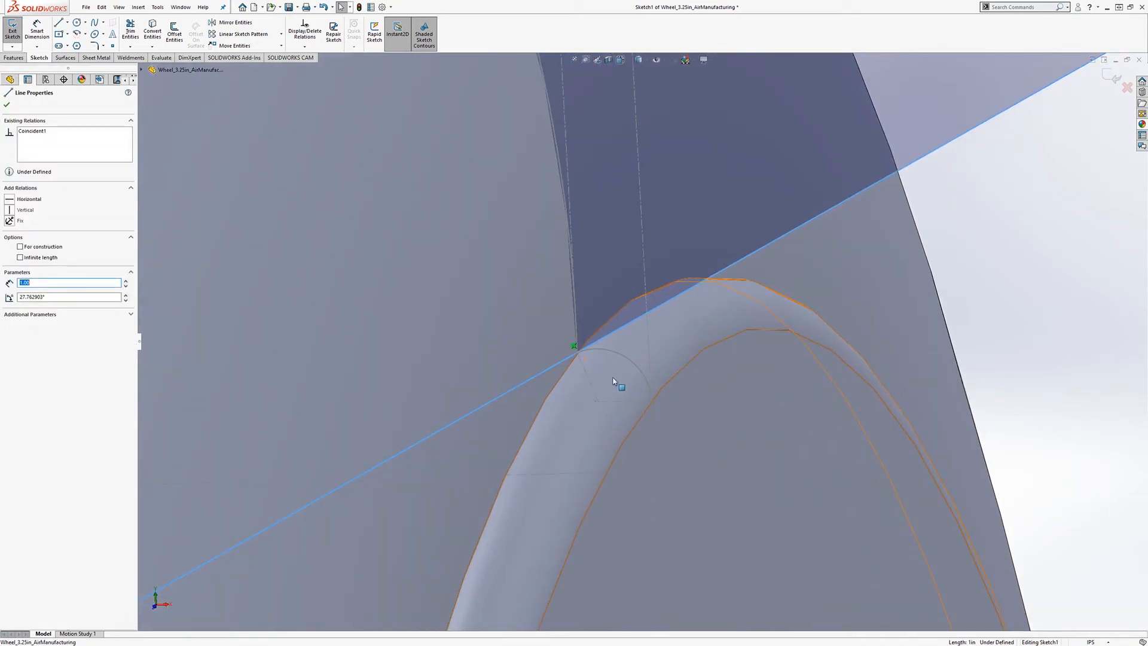
{"action": "scroll", "coordinate": [589, 351], "scroll_direction": "down", "scroll_amount": 3}
{"action": "left_click", "coordinate": [577, 344], "text": "ctrl"}
{"action": "left_click", "coordinate": [9, 250]}
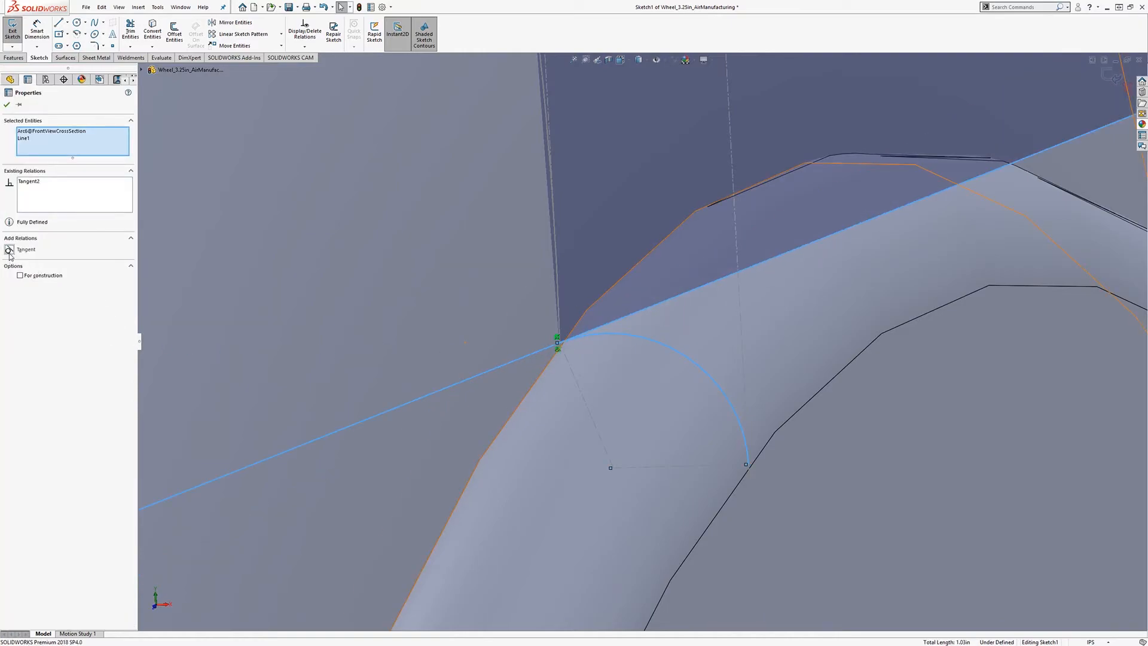
{"action": "scroll", "coordinate": [718, 358], "scroll_direction": "up", "scroll_amount": 5}
{"action": "left_click", "coordinate": [816, 438]}
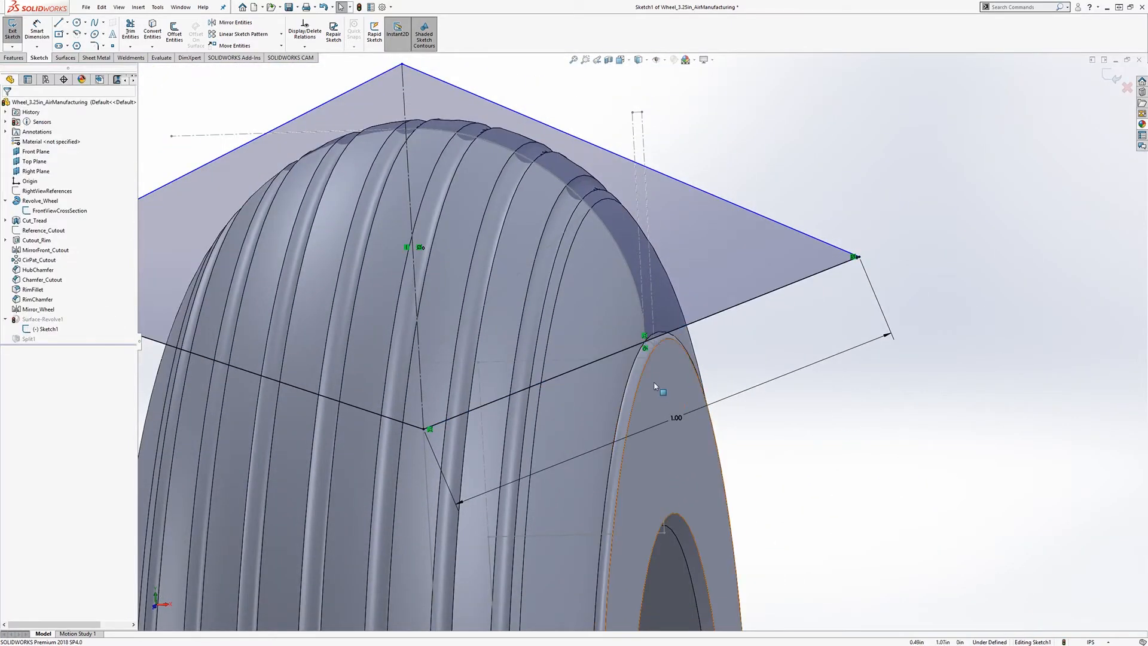
Delete the two outer lines that close the diamond-shaped surface profile, keeping the V-shaped pair of inner lines.
{"action": "scroll", "coordinate": [658, 383], "scroll_direction": "down", "scroll_amount": 2}
{"action": "middle_click_drag", "start_coordinate": [658, 383], "coordinate": [633, 333]}
{"action": "scroll", "coordinate": [598, 347], "scroll_direction": "down", "scroll_amount": 3}
{"action": "middle_click_drag", "start_coordinate": [564, 359], "coordinate": [561, 322]}
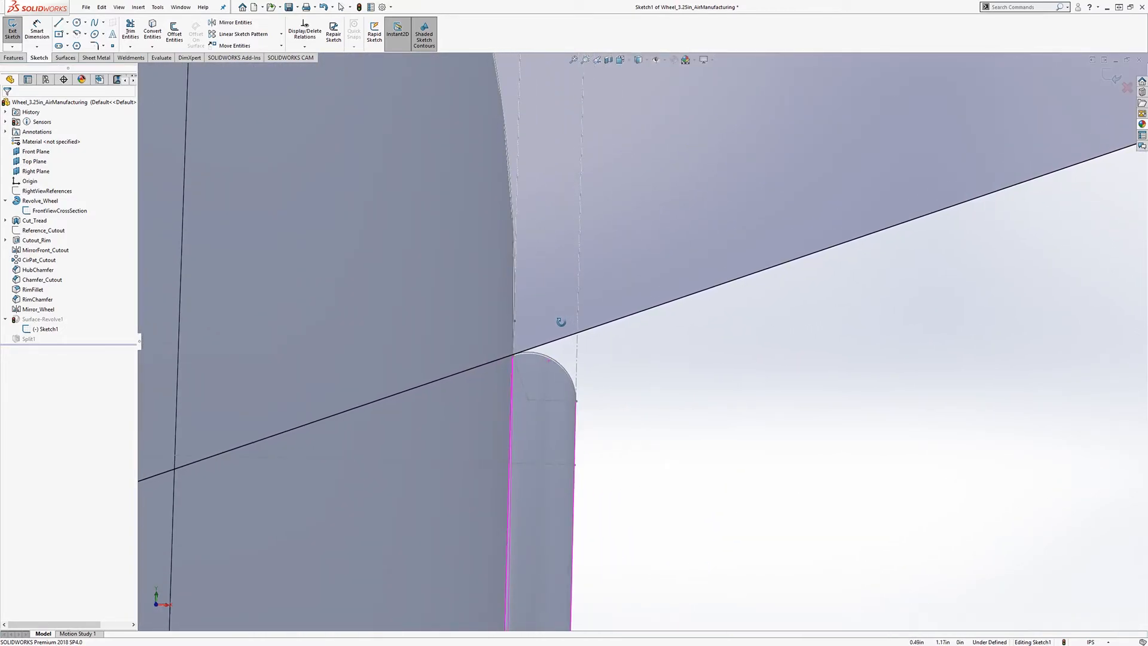
{"action": "mouse_move", "coordinate": [560, 323]}
{"action": "middle_mouse_down"}
{"action": "mouse_move", "coordinate": [519, 365]}
{"action": "mouse_move", "coordinate": [543, 390]}
{"action": "mouse_move", "coordinate": [575, 333]}
{"action": "mouse_move", "coordinate": [601, 329]}
{"action": "middle_mouse_up"}
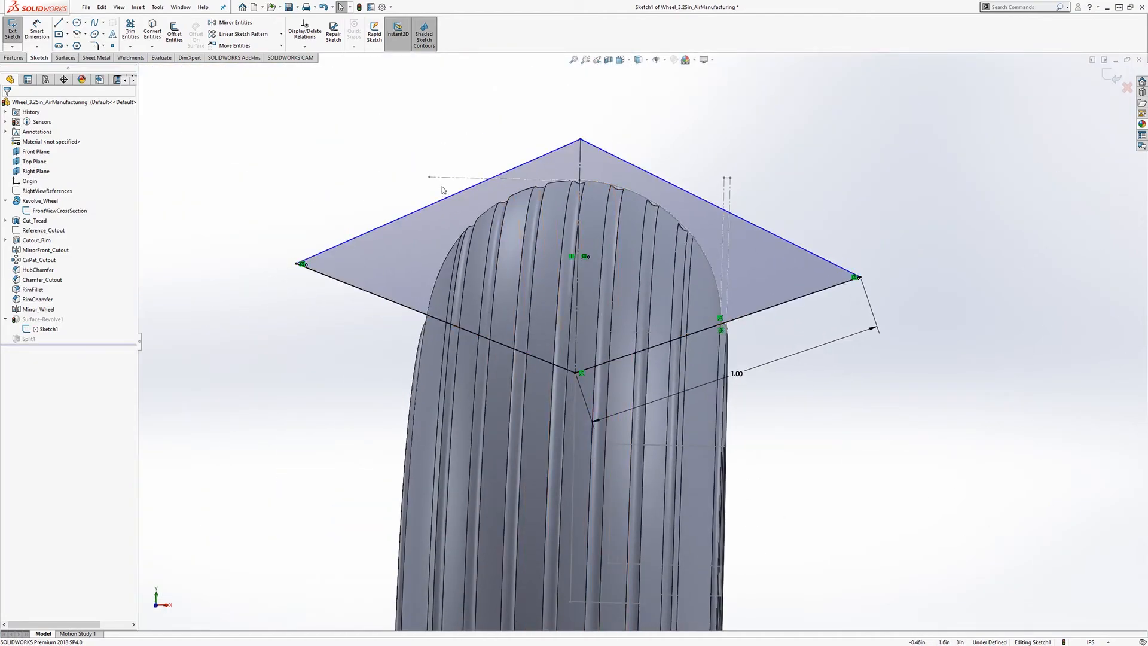
{"action": "left_click", "coordinate": [451, 197]}
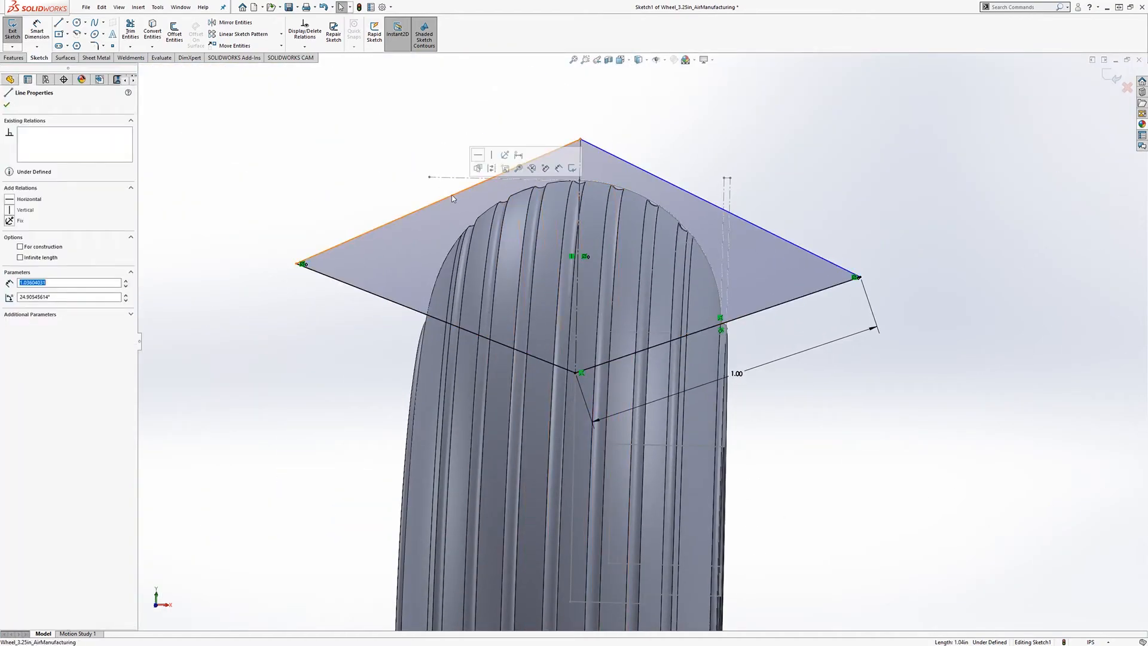
{"action": "key", "text": "Delete"}
{"action": "left_click", "coordinate": [633, 167]}
{"action": "key", "text": "Delete"}
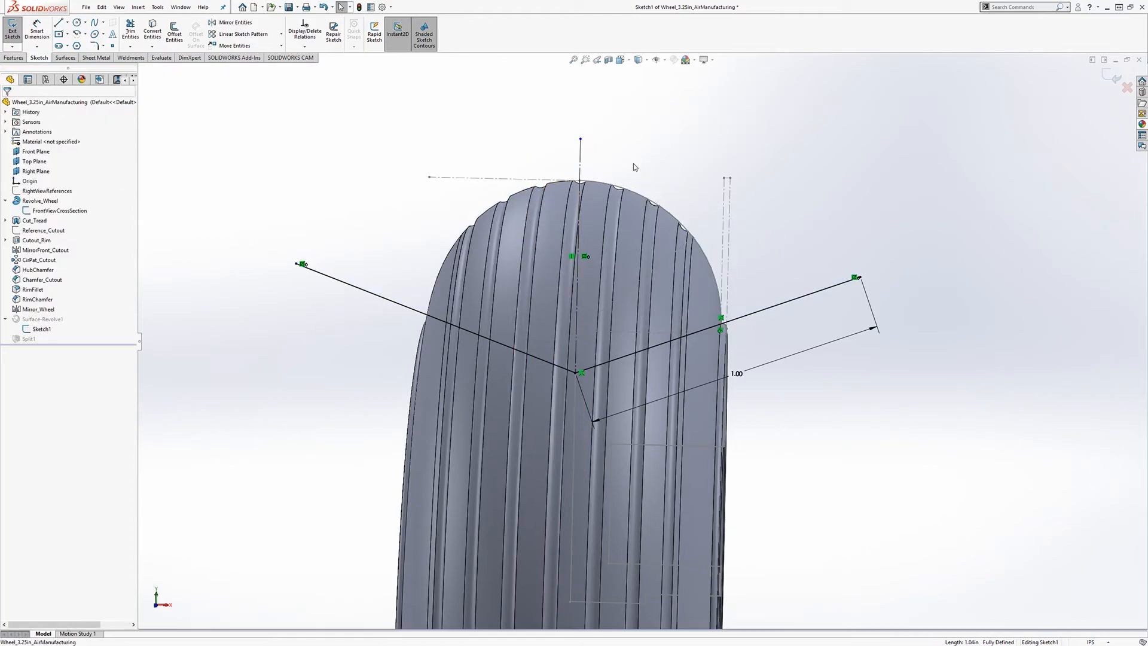
Try deleting the vertical construction line of the surface profile, and undo the deletion.
{"action": "mouse_move", "coordinate": [658, 214]}
{"action": "middle_mouse_down"}
{"action": "mouse_move", "coordinate": [609, 285]}
{"action": "mouse_move", "coordinate": [646, 320]}
{"action": "mouse_move", "coordinate": [682, 287]}
{"action": "mouse_move", "coordinate": [622, 303]}
{"action": "middle_mouse_up"}
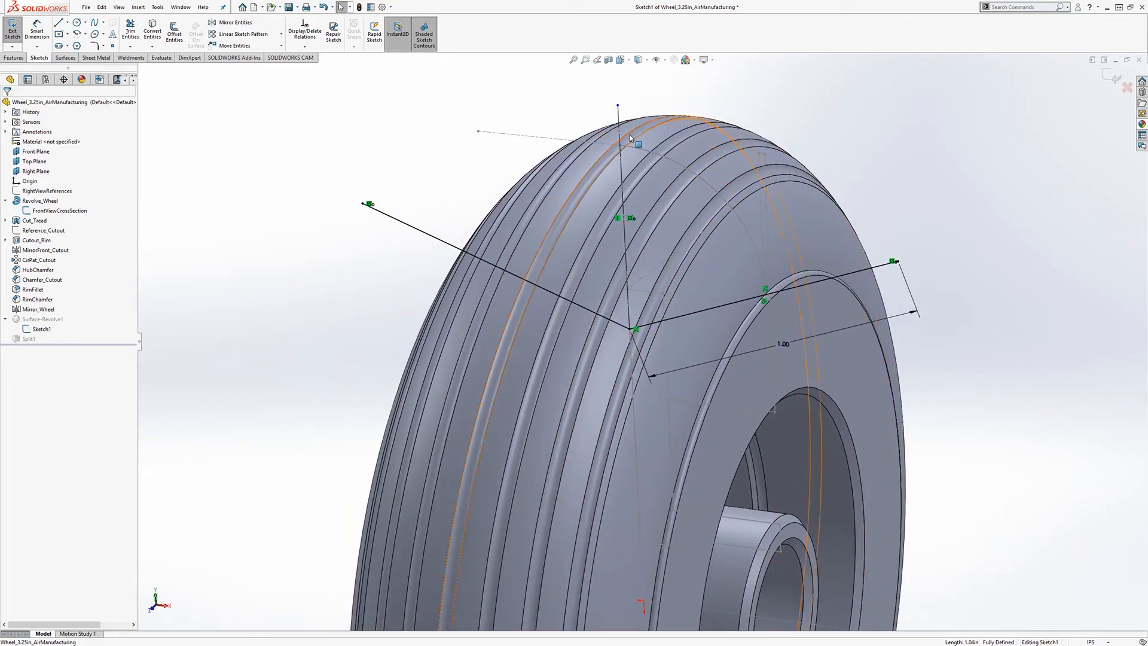
{"action": "left_click", "coordinate": [620, 129]}
{"action": "key", "text": "Delete"}
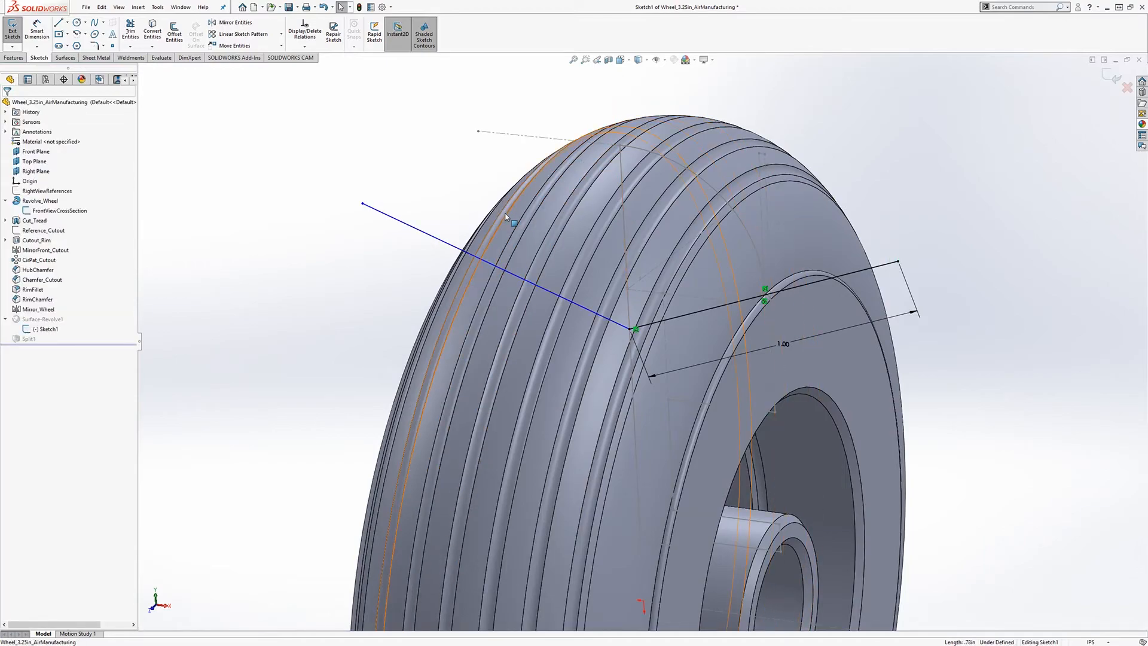
{"action": "key", "text": "ctrl+z"}
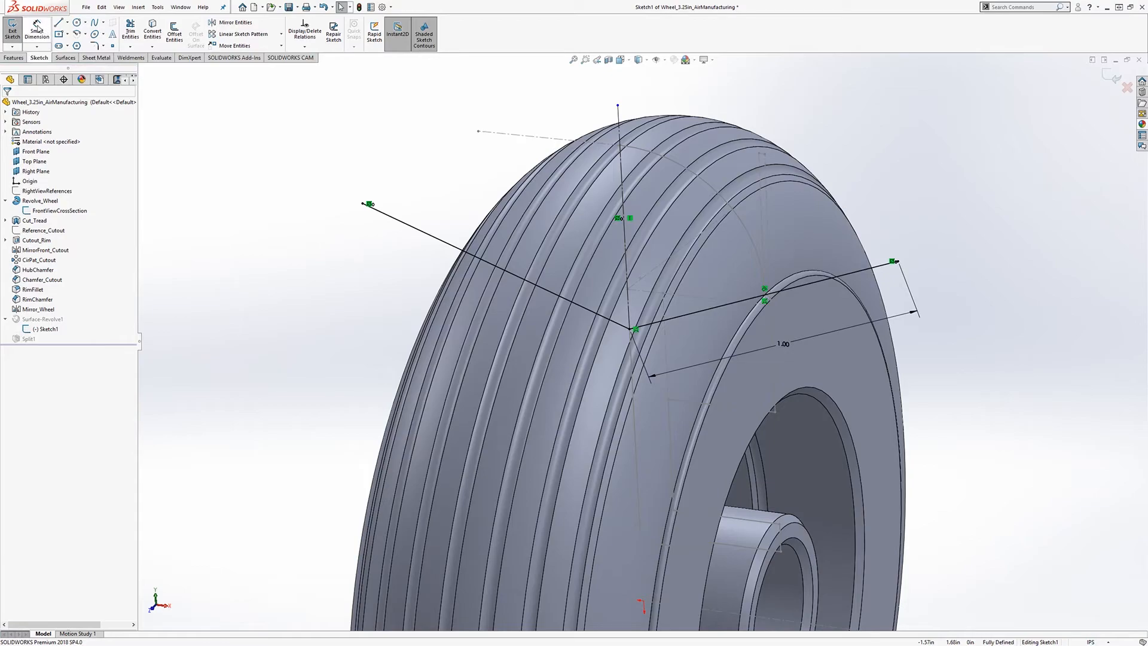
Dimension the profile's vertical construction line at 0.5 in and place the dimension closer to the sketch.
{"action": "left_click", "coordinate": [36, 28]}
{"action": "left_click", "coordinate": [624, 193]}
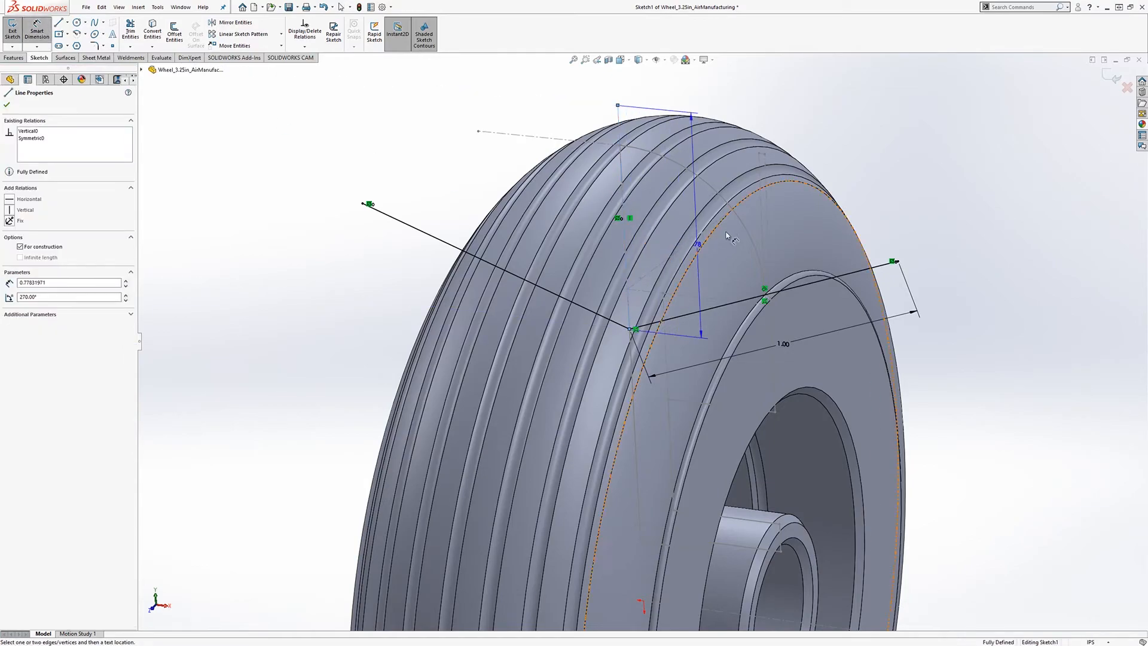
{"action": "left_click", "coordinate": [942, 264]}
{"action": "type", "text": ".5"}
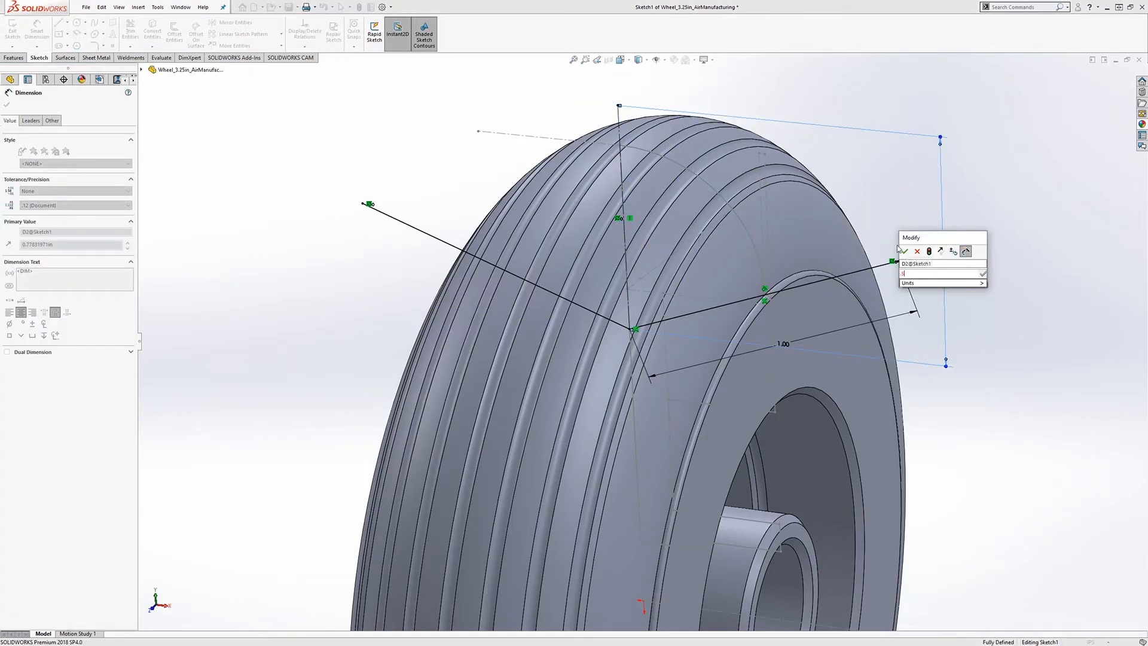
{"action": "key", "text": "Return"}
{"action": "key", "text": "Escape"}
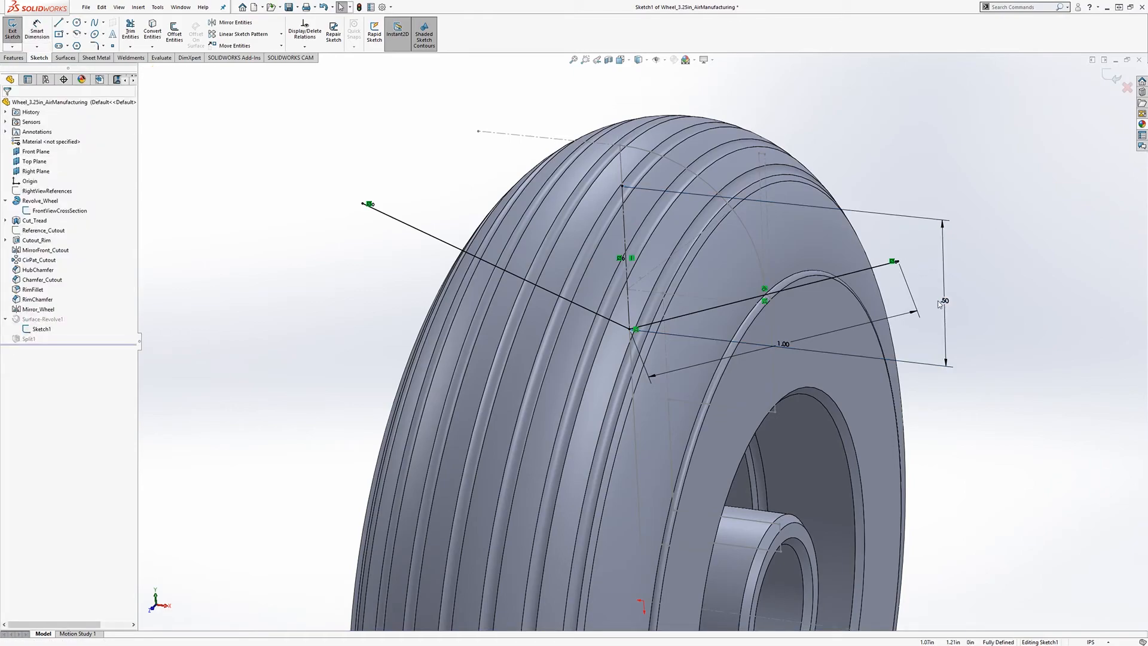
{"action": "left_click", "coordinate": [963, 310]}
{"action": "left_click_drag", "start_coordinate": [946, 304], "coordinate": [695, 270]}
{"action": "middle_click_drag", "start_coordinate": [635, 328], "coordinate": [501, 221]}
{"action": "middle_click_drag", "start_coordinate": [513, 219], "coordinate": [414, 231]}
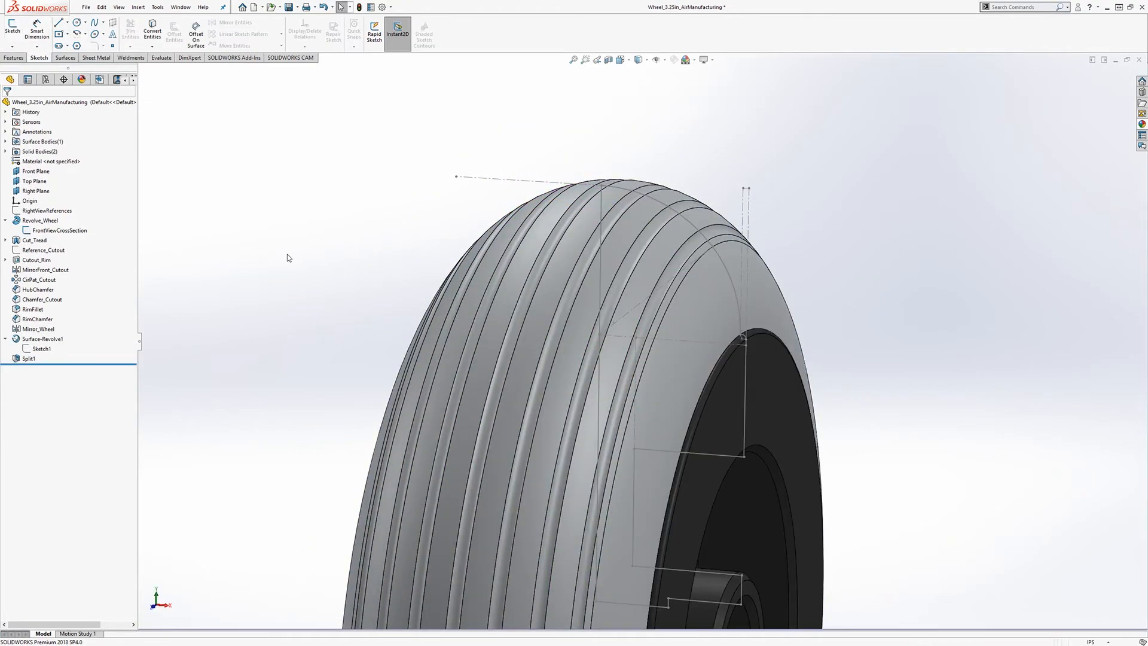
Examine the rebuilt wheel, checking the tire and rim appearances and the surface profile sketch.
{"action": "middle_click_drag", "start_coordinate": [398, 364], "coordinate": [243, 329]}
{"action": "scroll", "coordinate": [752, 478], "scroll_direction": "up", "scroll_amount": 4}
{"action": "scroll", "coordinate": [759, 479], "scroll_direction": "down", "scroll_amount": 2}
{"action": "mouse_move", "coordinate": [666, 449]}
{"action": "middle_mouse_down"}
{"action": "mouse_move", "coordinate": [628, 464]}
{"action": "mouse_move", "coordinate": [658, 458]}
{"action": "middle_mouse_up"}
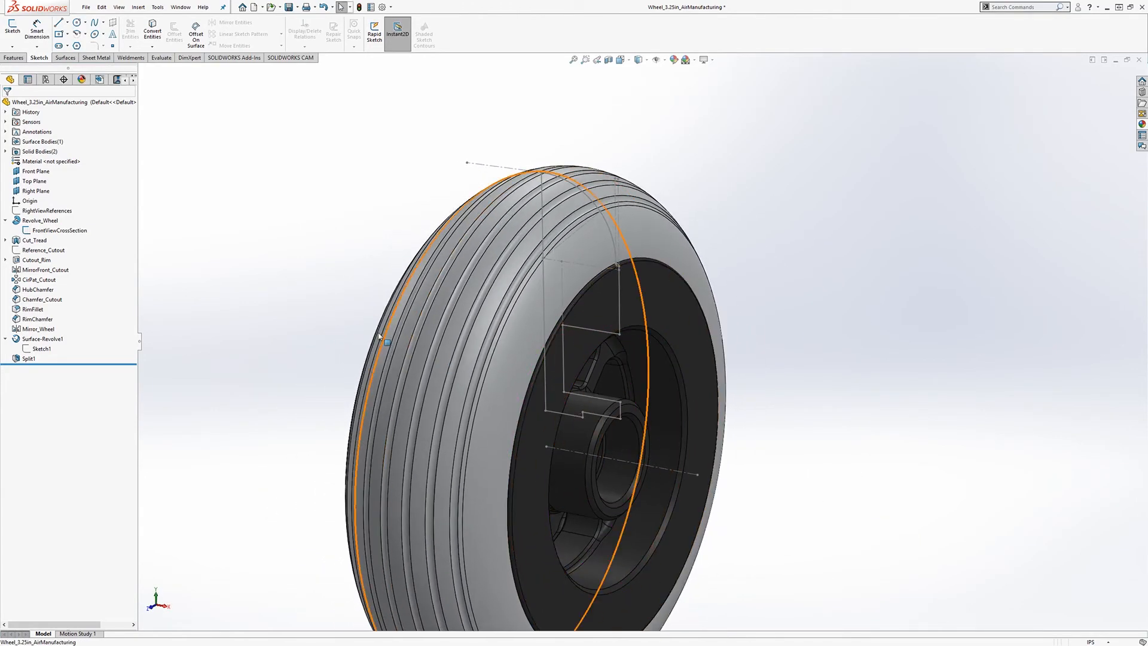
{"action": "scroll", "coordinate": [756, 410], "scroll_direction": "up", "scroll_amount": 2}
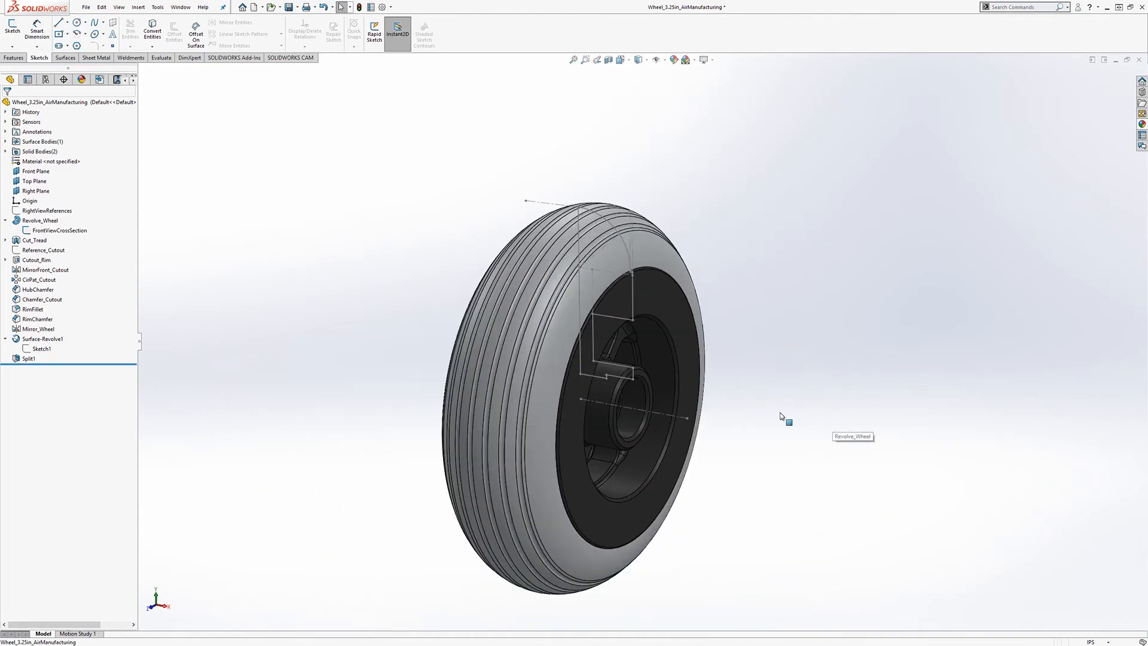
{"action": "scroll", "coordinate": [724, 404], "scroll_direction": "down", "scroll_amount": 2}
{"action": "scroll", "coordinate": [612, 417], "scroll_direction": "up", "scroll_amount": 2}
{"action": "scroll", "coordinate": [598, 414], "scroll_direction": "down", "scroll_amount": 3}
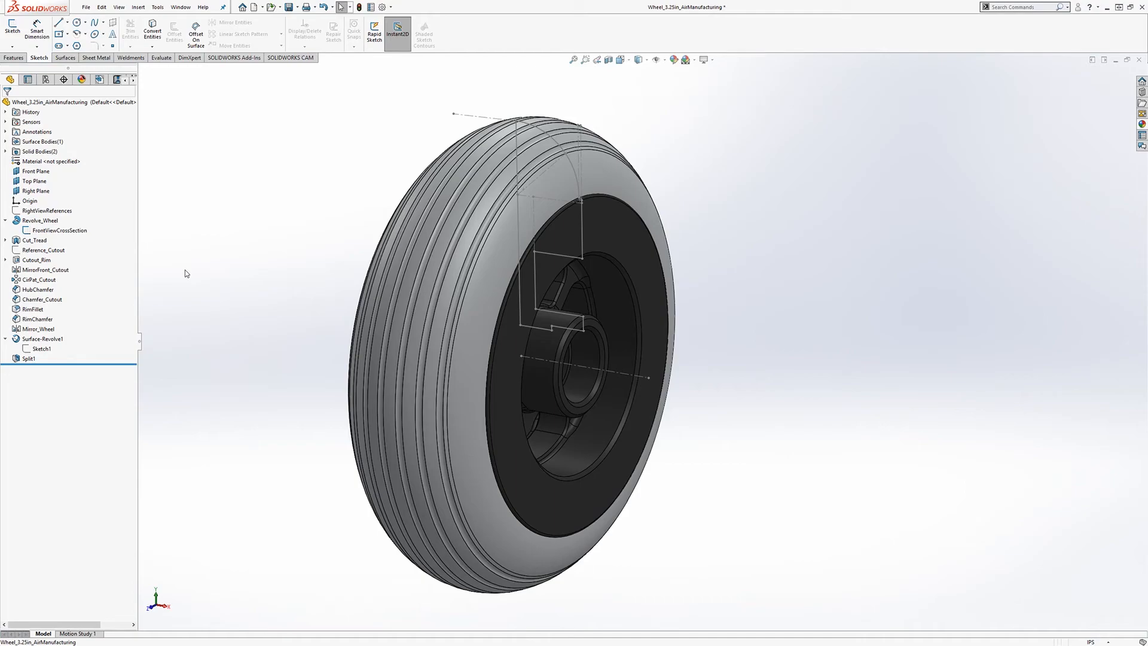
{"action": "left_click", "coordinate": [41, 349]}
{"action": "left_click", "coordinate": [293, 340]}
{"action": "middle_click_drag", "start_coordinate": [293, 336], "coordinate": [257, 317]}
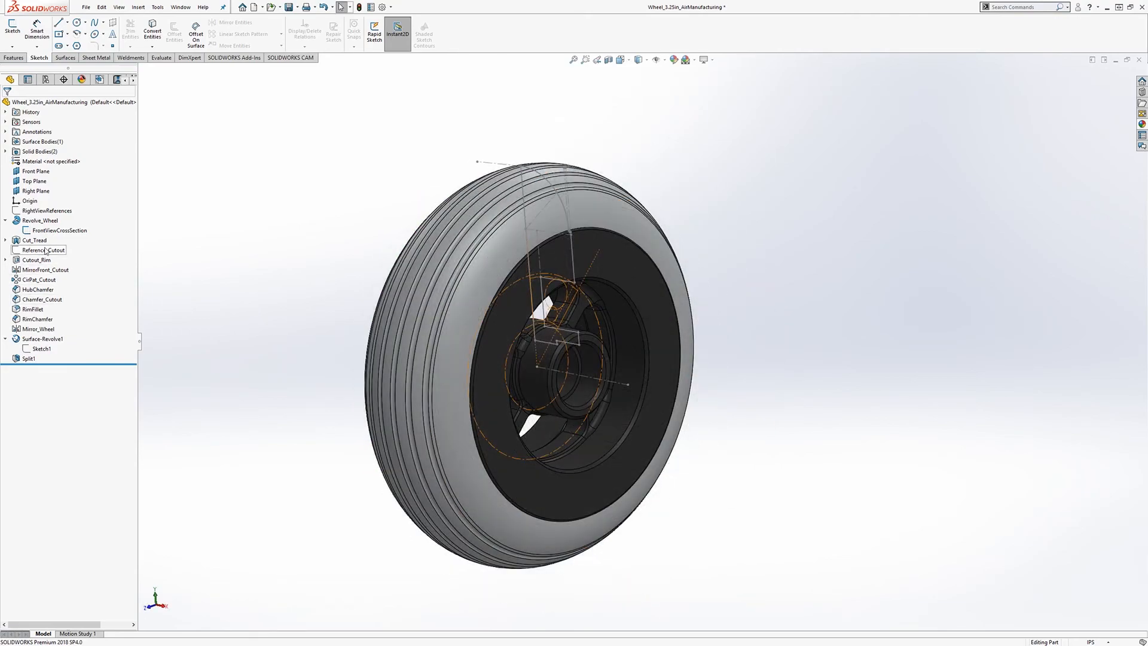
List the solid bodies with their display pane in a wider feature tree, and copy the Rim body's appearance onto the Tire body.
{"action": "left_click", "coordinate": [5, 152]}
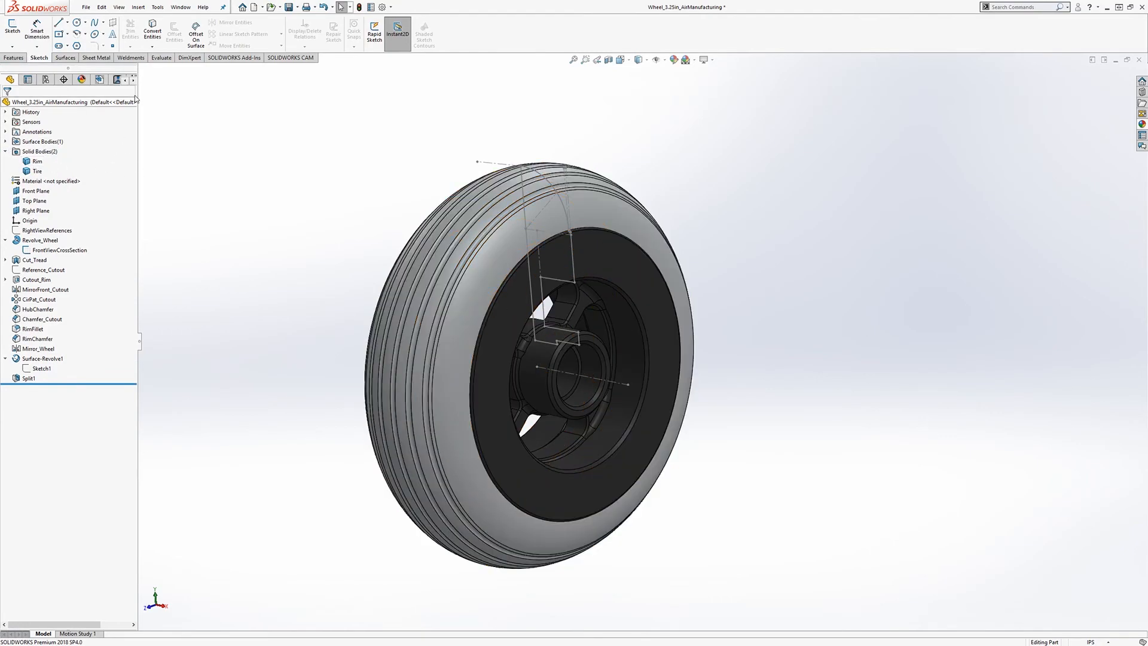
{"action": "left_click_drag", "start_coordinate": [137, 72], "coordinate": [213, 102]}
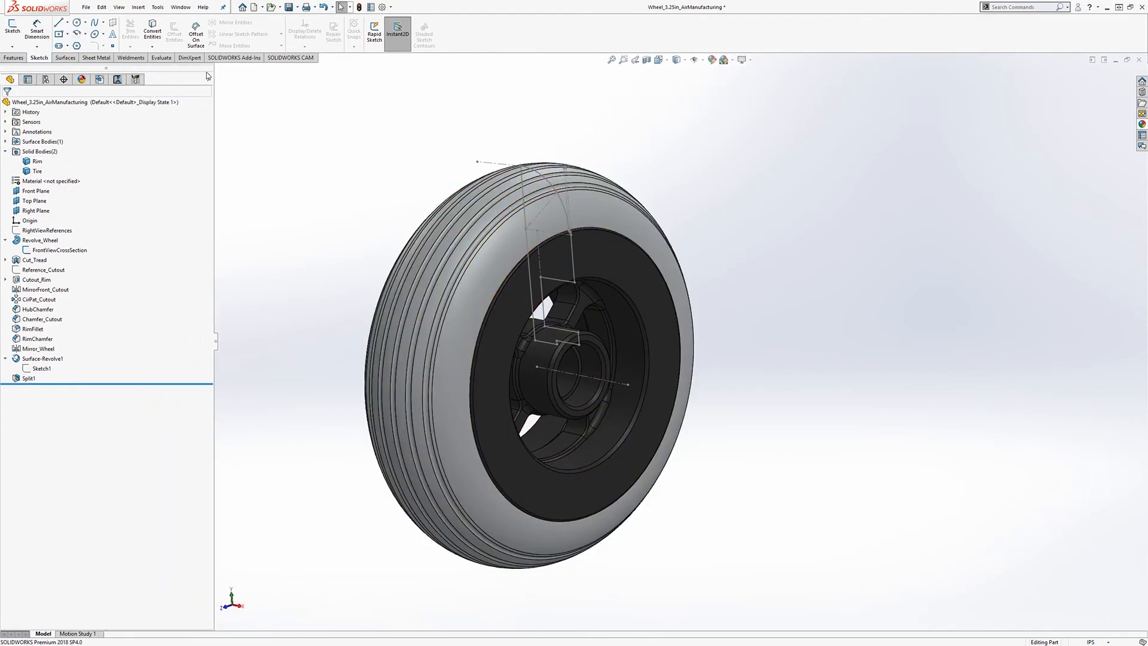
{"action": "left_click", "coordinate": [209, 76]}
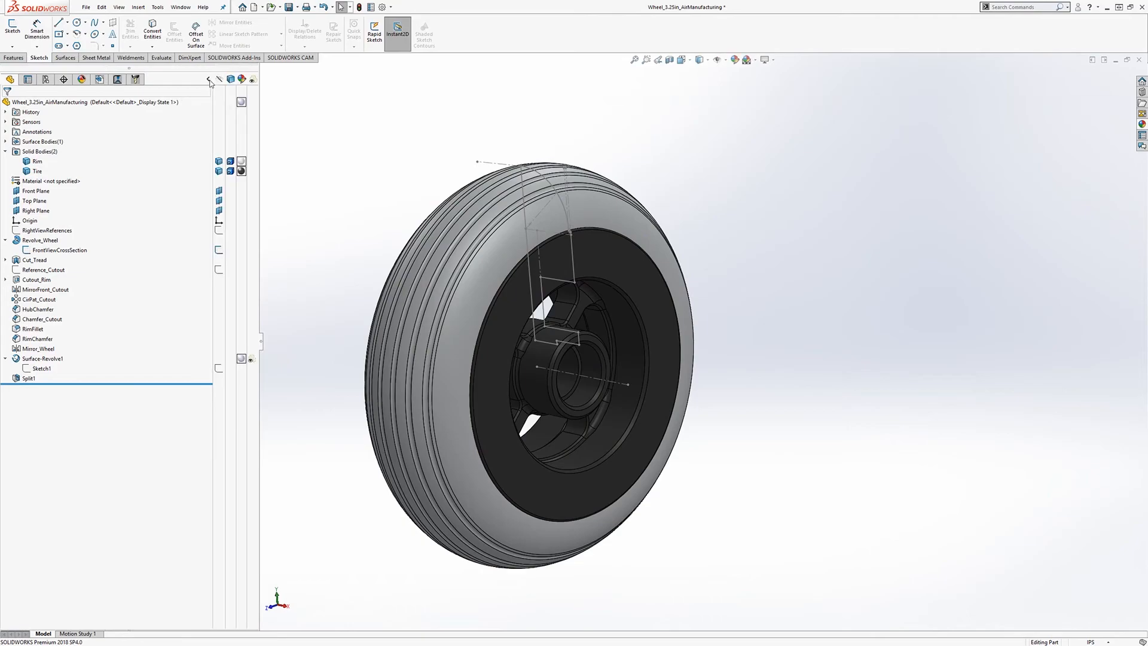
{"action": "left_click", "coordinate": [240, 172]}
{"action": "left_click", "coordinate": [241, 162]}
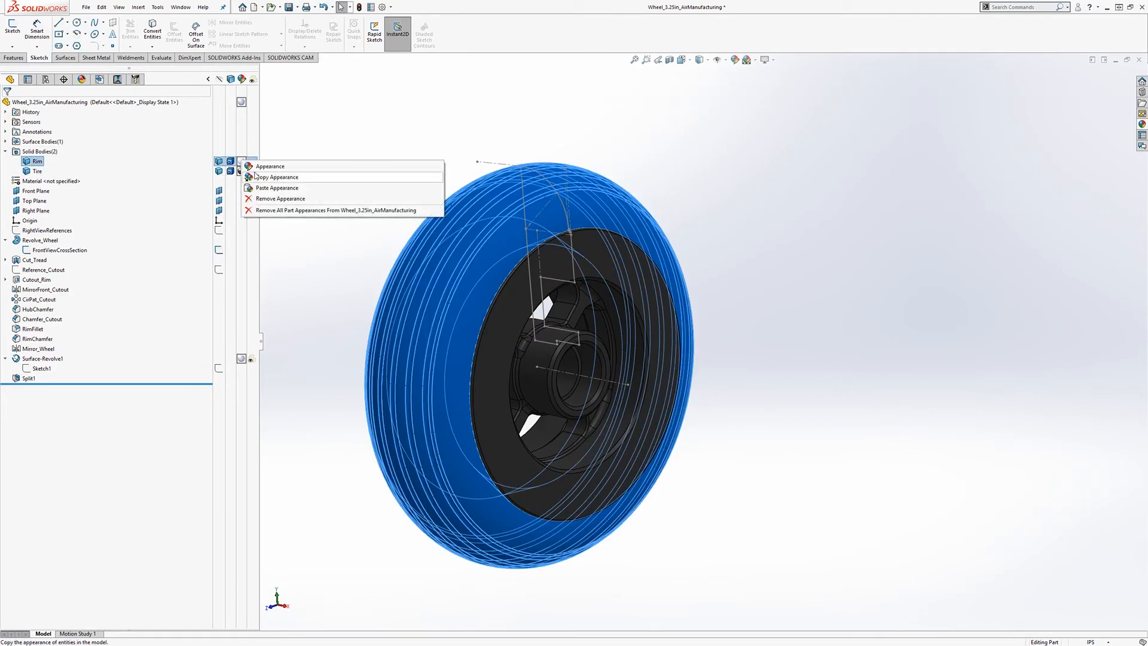
{"action": "left_click", "coordinate": [262, 180]}
{"action": "left_click", "coordinate": [241, 171]}
{"action": "left_click", "coordinate": [261, 201]}
Change the Rim body's appearance color to dark gray, RGB 64, 64, 64.
{"action": "left_click", "coordinate": [241, 161]}
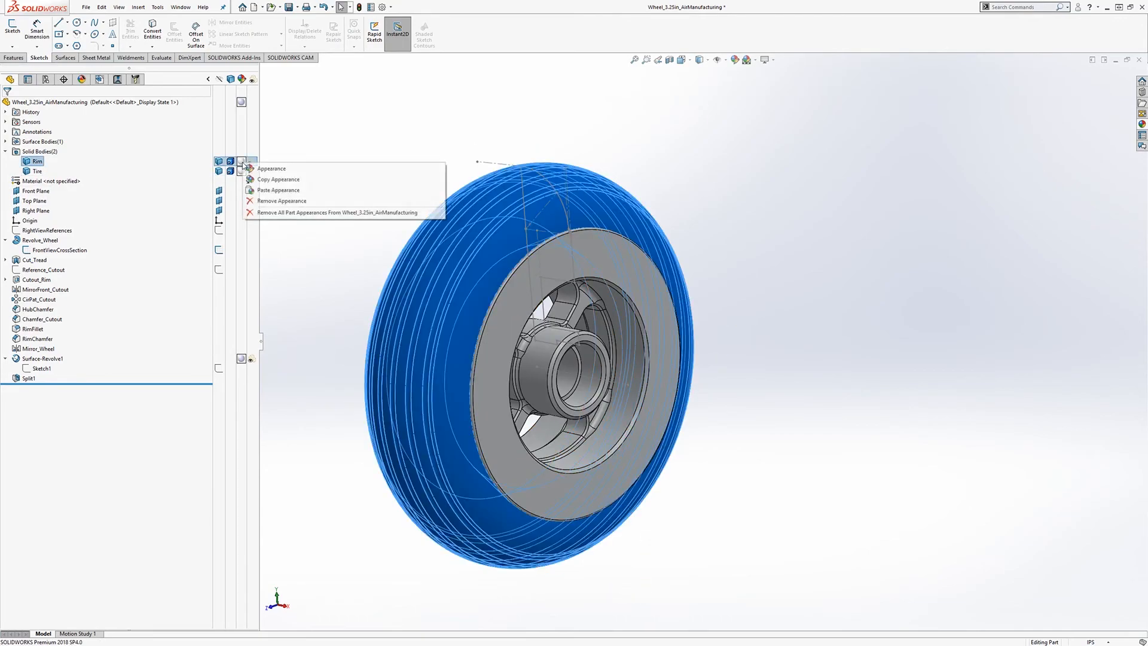
{"action": "left_click", "coordinate": [270, 171]}
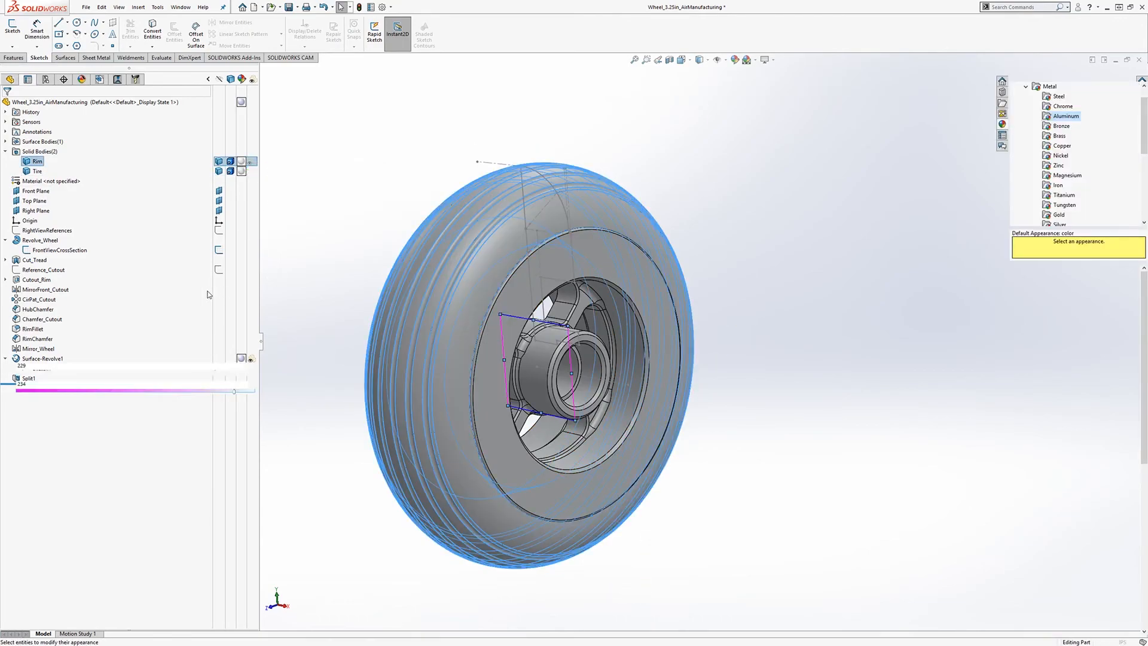
{"action": "left_click", "coordinate": [153, 312]}
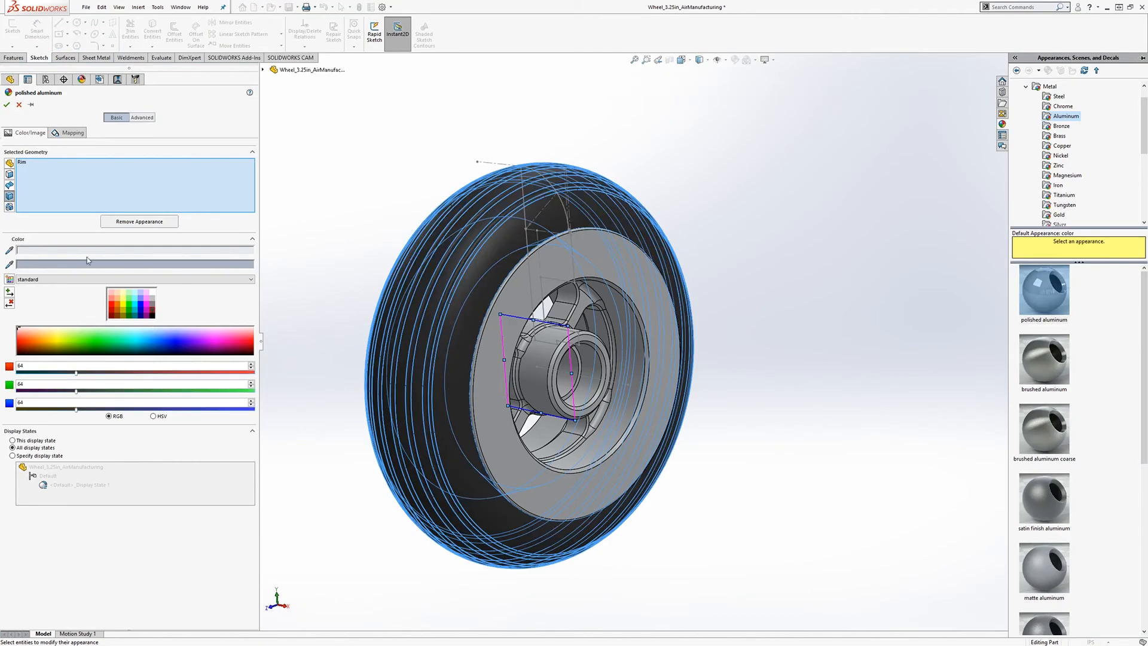
{"action": "left_click", "coordinate": [7, 104]}
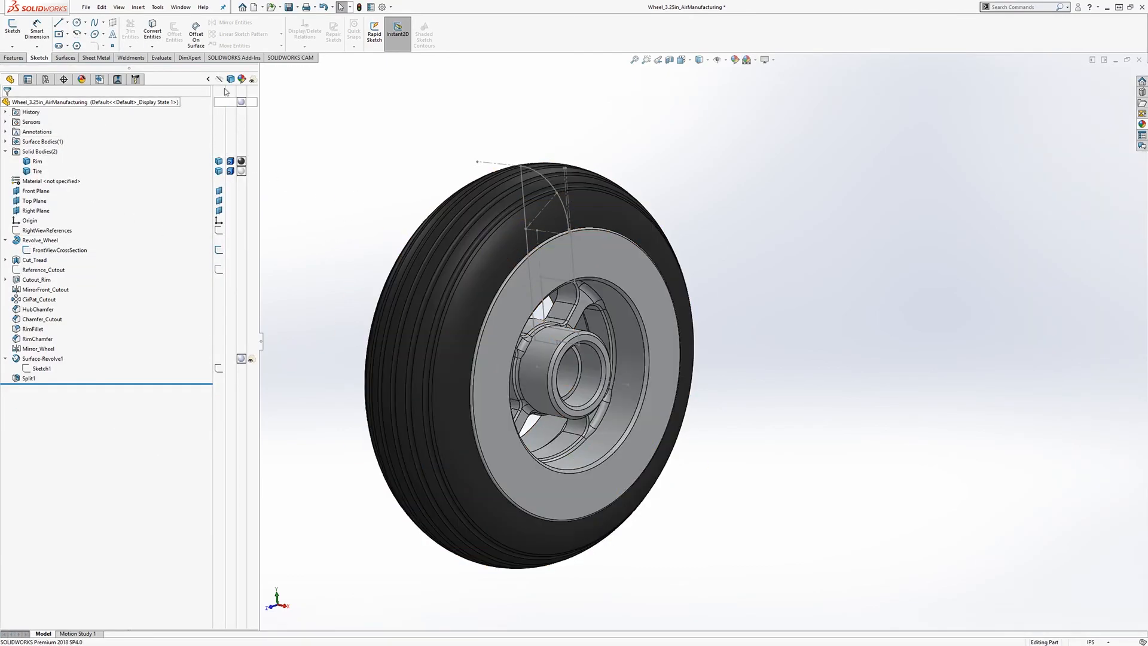
Hide the display pane and narrow the feature tree to enlarge the model view.
{"action": "left_click", "coordinate": [208, 79]}
{"action": "left_click_drag", "start_coordinate": [214, 131], "coordinate": [116, 132]}
{"action": "middle_click_drag", "start_coordinate": [532, 419], "coordinate": [204, 360]}
{"action": "scroll", "coordinate": [493, 324], "scroll_direction": "down", "scroll_amount": 2}
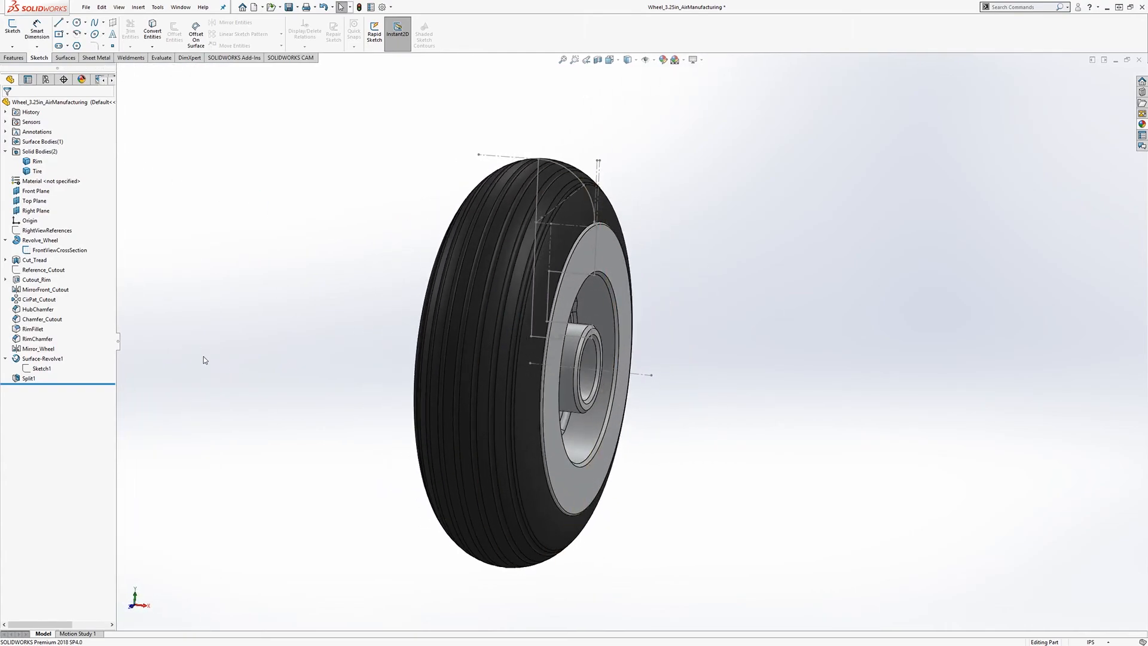
Highlight the revolved surface's profile sketch on the model, and hide the FrontViewCrossSection sketch under Revolve_Wheel.
{"action": "left_click", "coordinate": [41, 368]}
{"action": "middle_click_drag", "start_coordinate": [346, 368], "coordinate": [760, 313]}
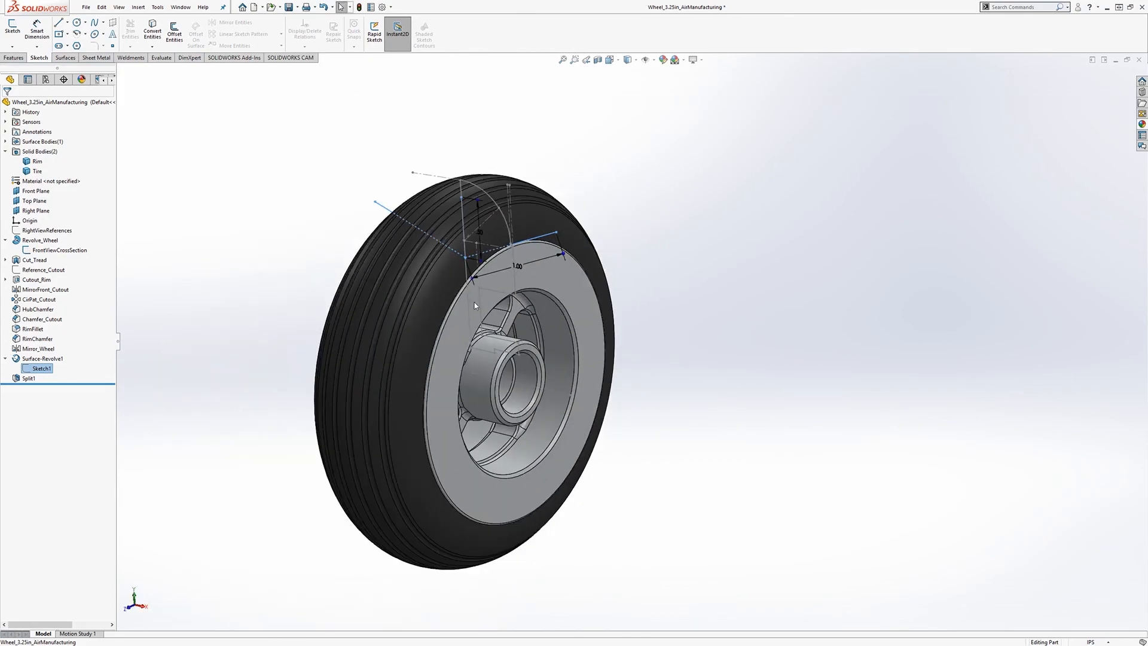
{"action": "scroll", "coordinate": [461, 296], "scroll_direction": "down", "scroll_amount": 3}
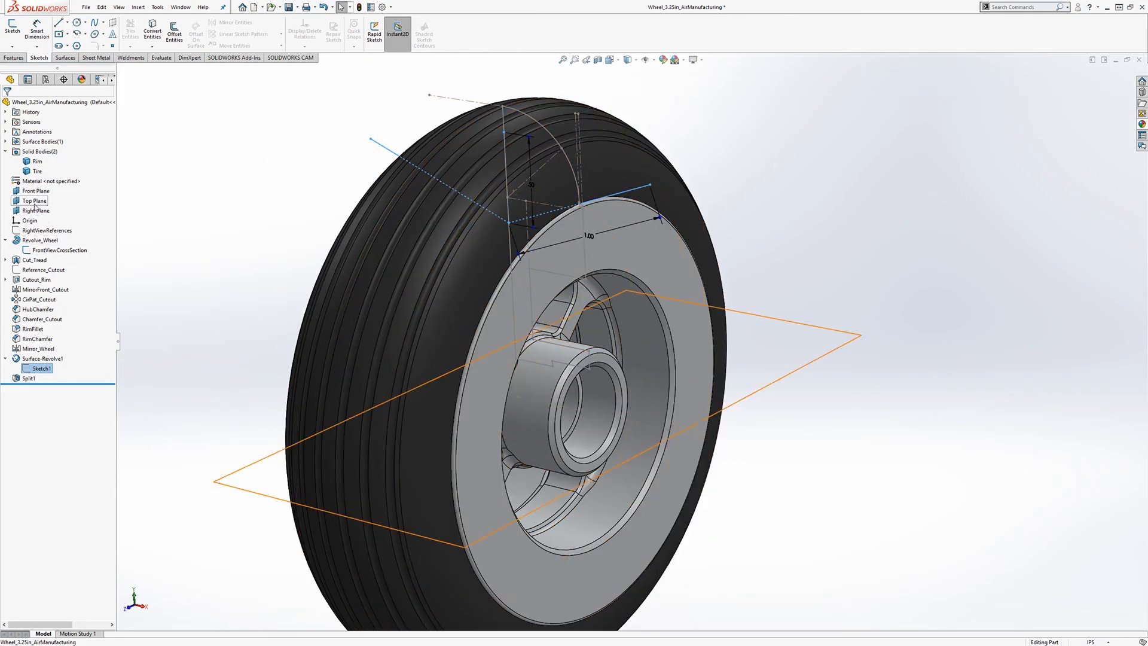
{"action": "right_click", "coordinate": [58, 250]}
{"action": "left_click", "coordinate": [53, 237]}
{"action": "scroll", "coordinate": [788, 471], "scroll_direction": "up", "scroll_amount": 2}
{"action": "middle_click_drag", "start_coordinate": [715, 436], "coordinate": [691, 428]}
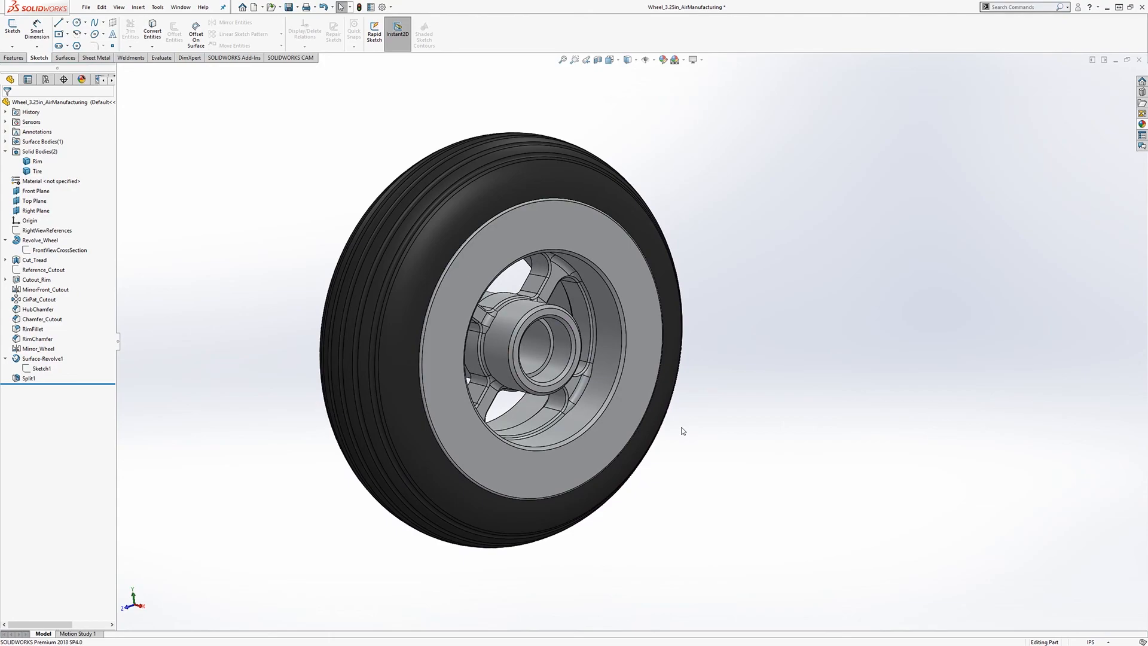